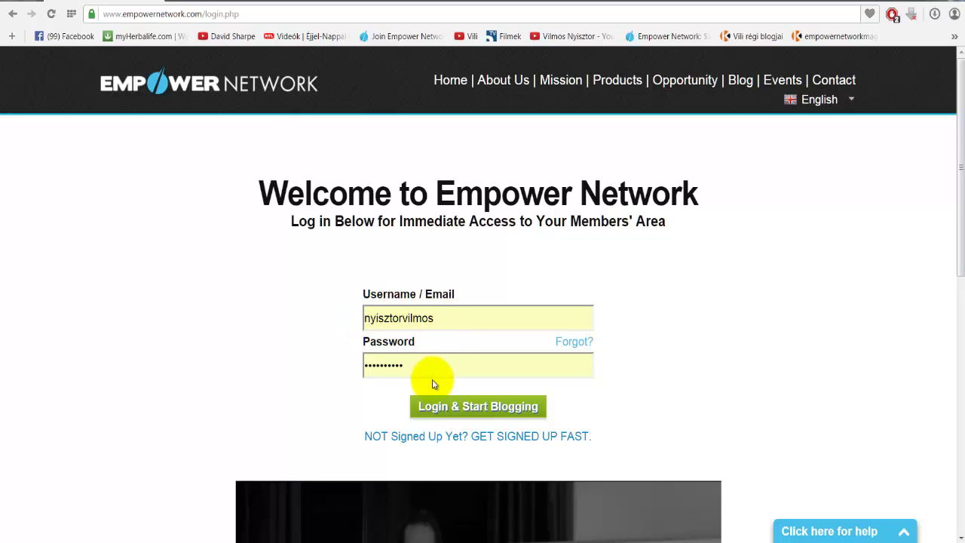
# Log in to the Empower Network members' area with the filled-in credentials and go on to the Kalatu blog dashboard
pyautogui.click(519, 411)
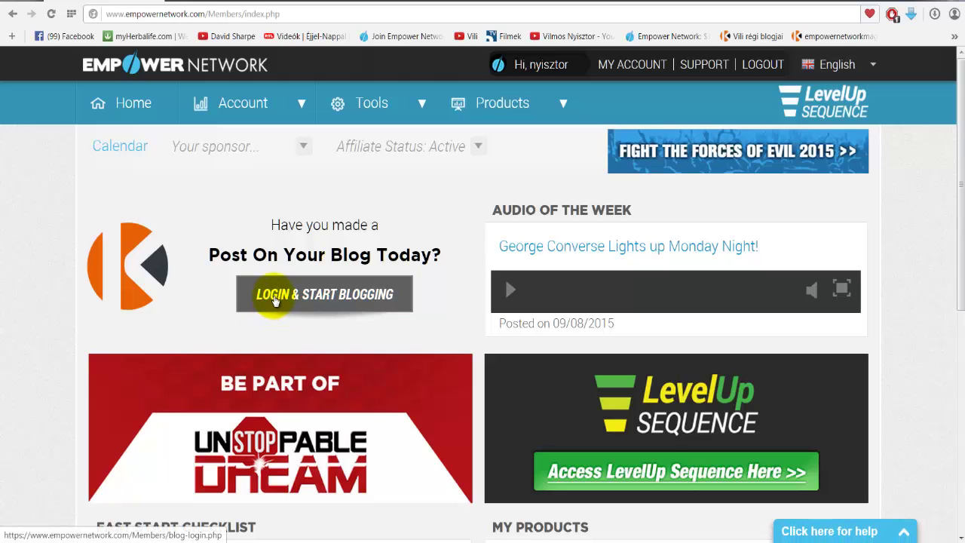
pyautogui.click(275, 300)
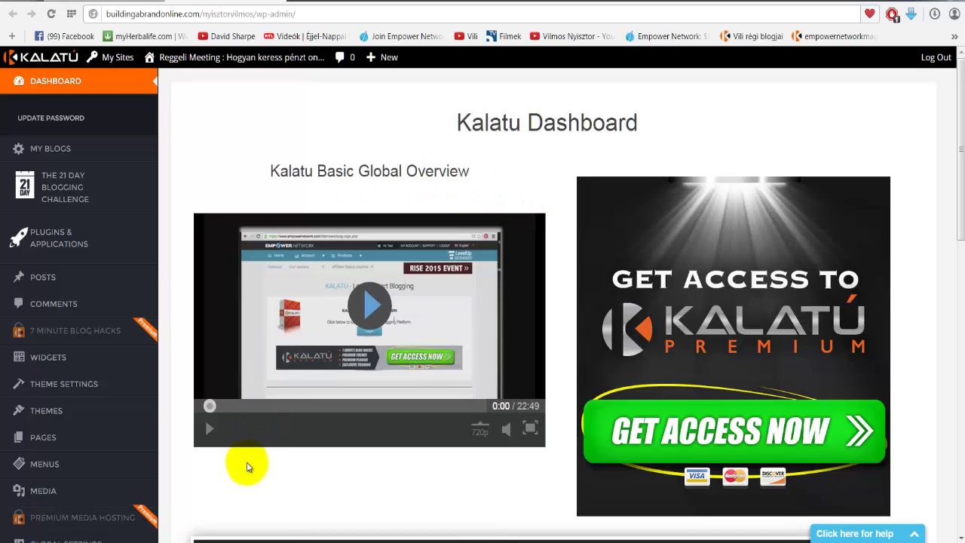
# Go to the blog's pages and add a new page titled "próba"
pyautogui.moveTo(41, 445)
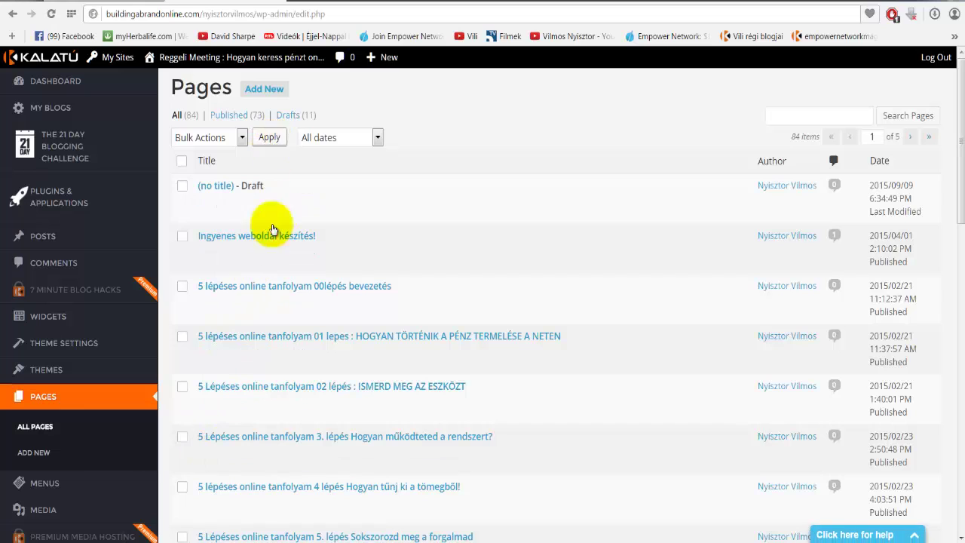
pyautogui.scroll(-1, 321, 323)
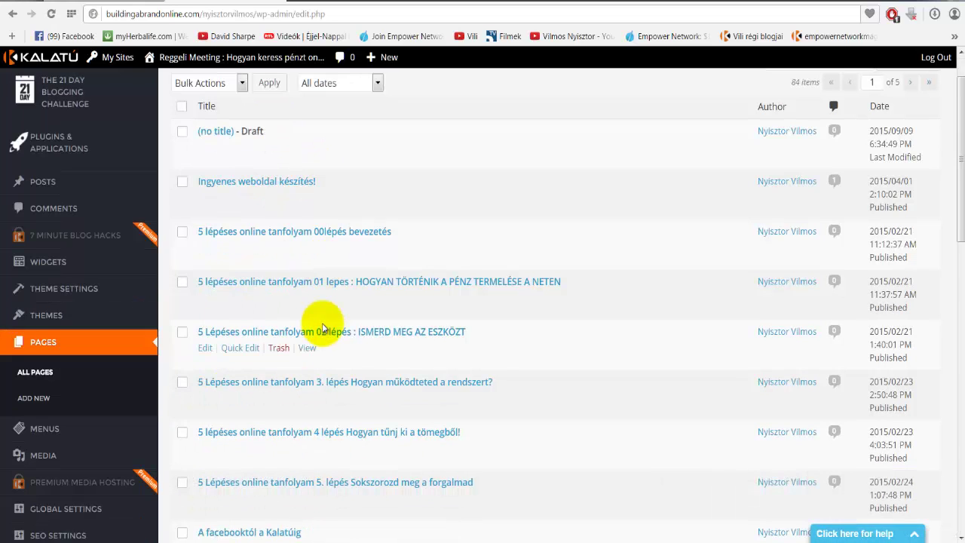
pyautogui.scroll(1, 321, 328)
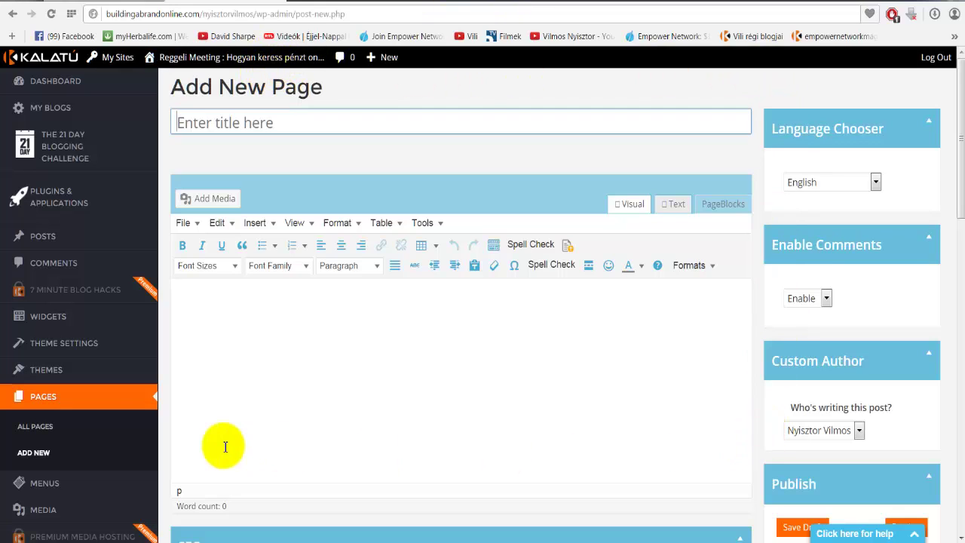
pyautogui.click(279, 123)
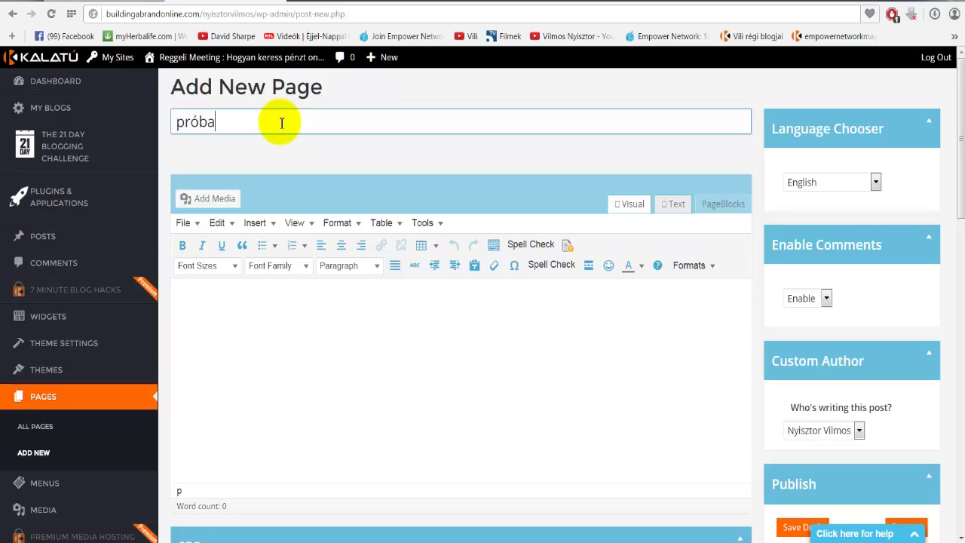
pyautogui.click(254, 300)
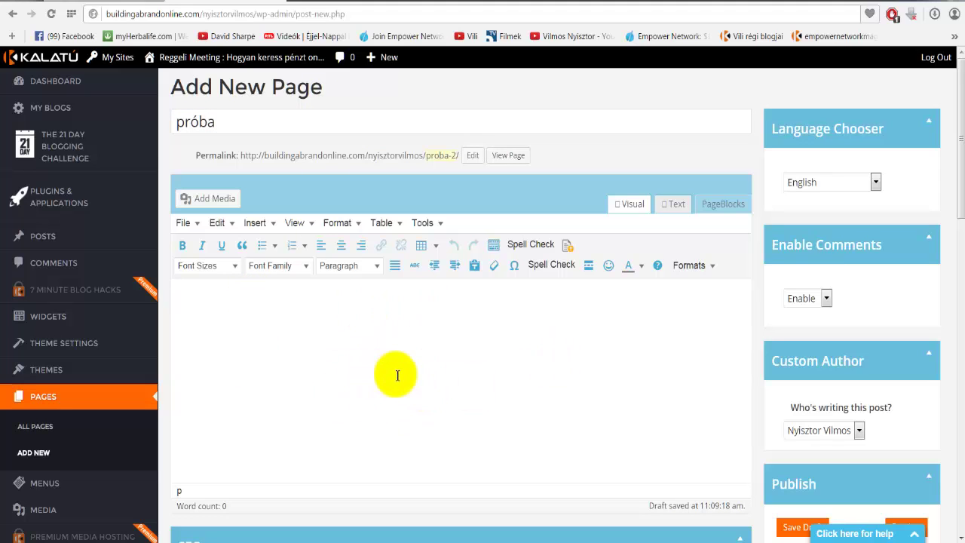
# Start adding media to the page body using the Insert from URL option
pyautogui.click(215, 200)
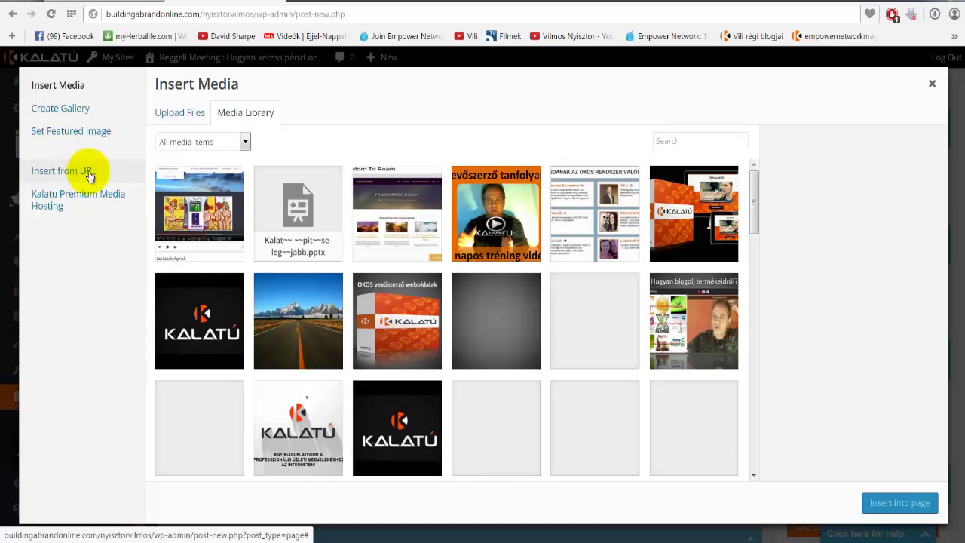
pyautogui.click(56, 173)
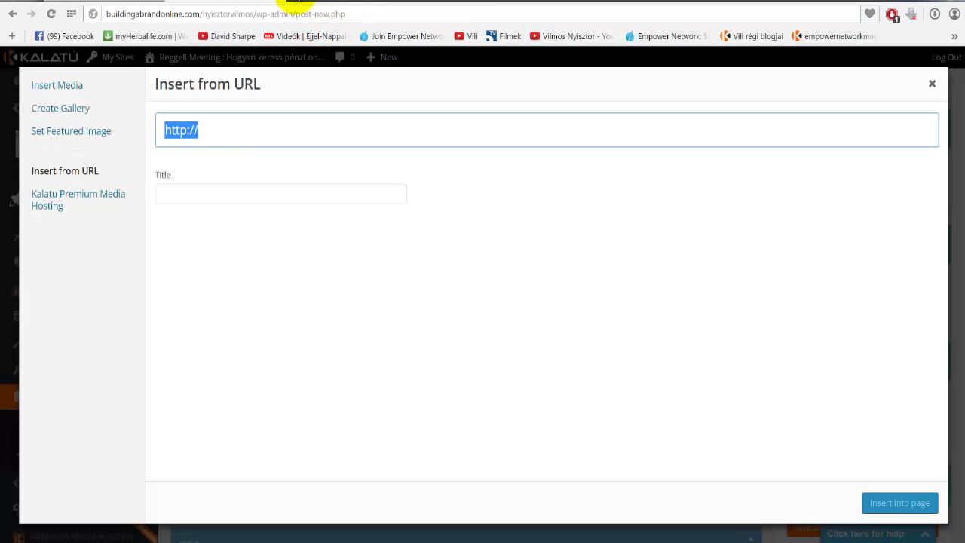
# Switch to YouTube and open the "Kalatú dizájn tanácsok" video from the channel's activity feed
pyautogui.click(296, 3)
pyautogui.click(554, 41)
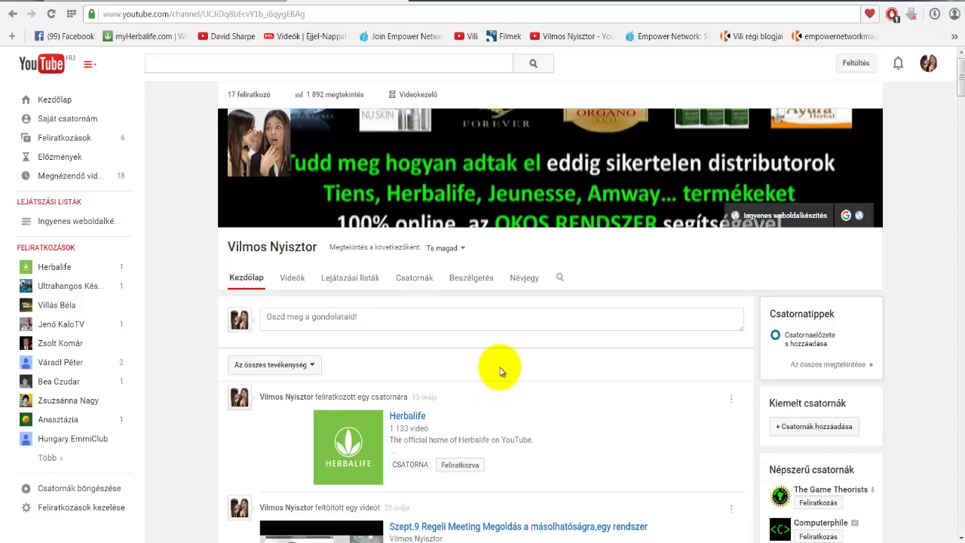
pyautogui.scroll(-3, 499, 369)
pyautogui.scroll(-2, 499, 369)
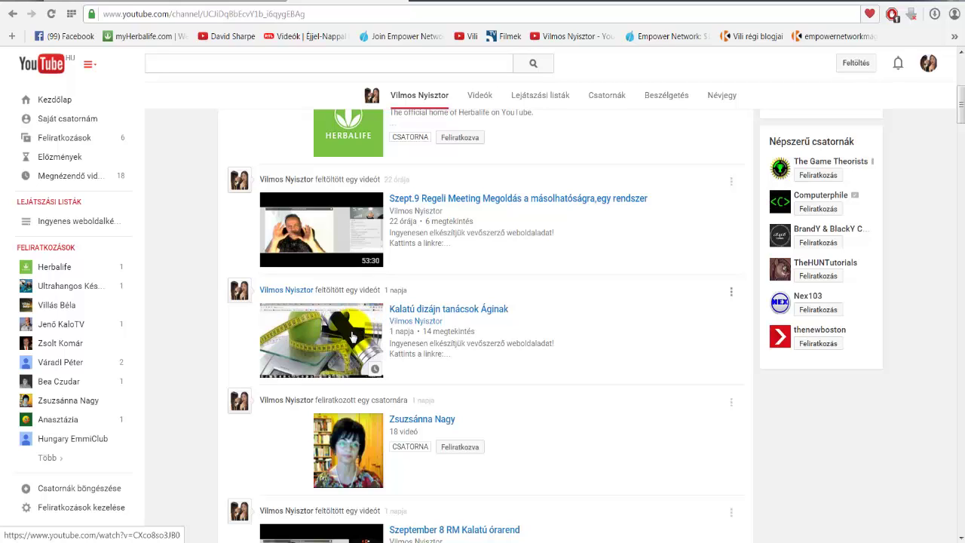
pyautogui.click(351, 337)
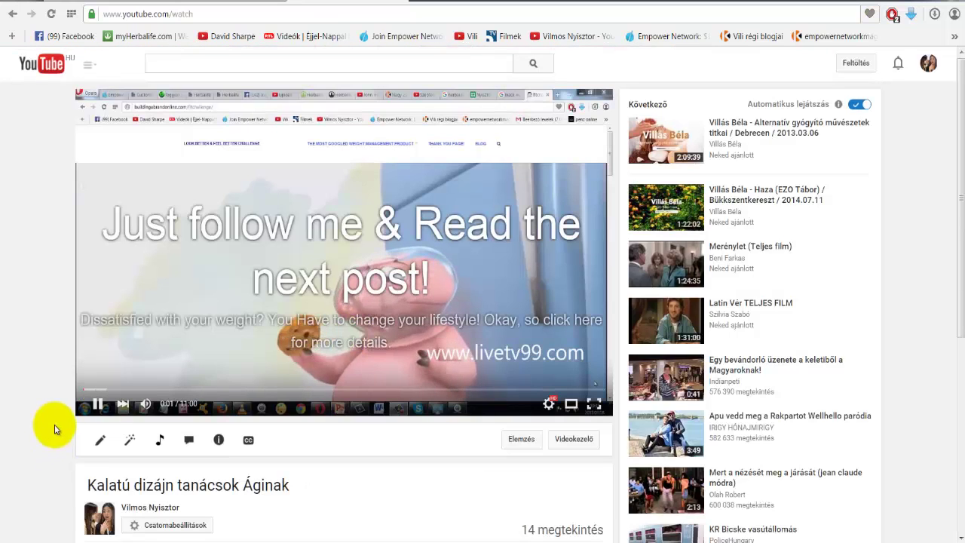
# Pause the video and copy its URL to the clipboard
pyautogui.click(98, 405)
pyautogui.rightClick(289, 260)
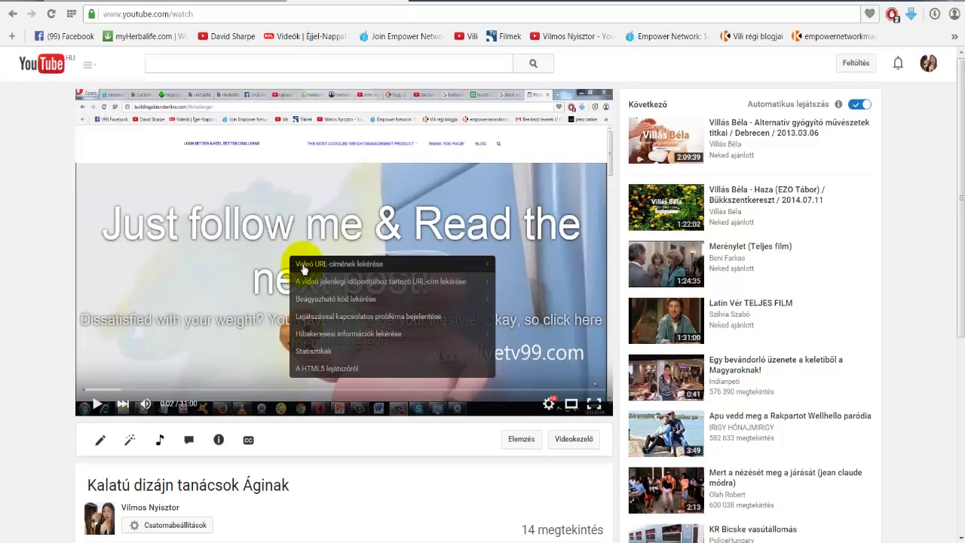
pyautogui.click(303, 266)
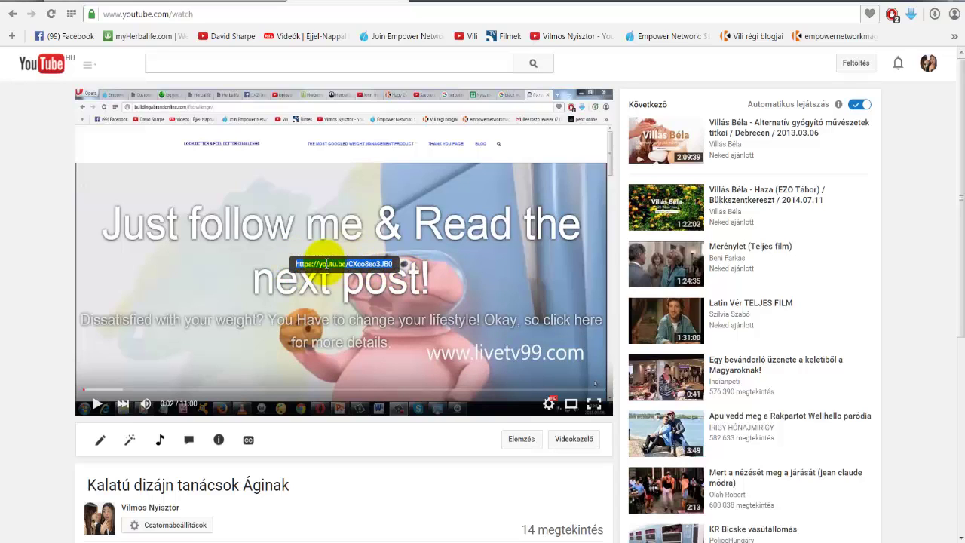
pyautogui.rightClick(379, 263)
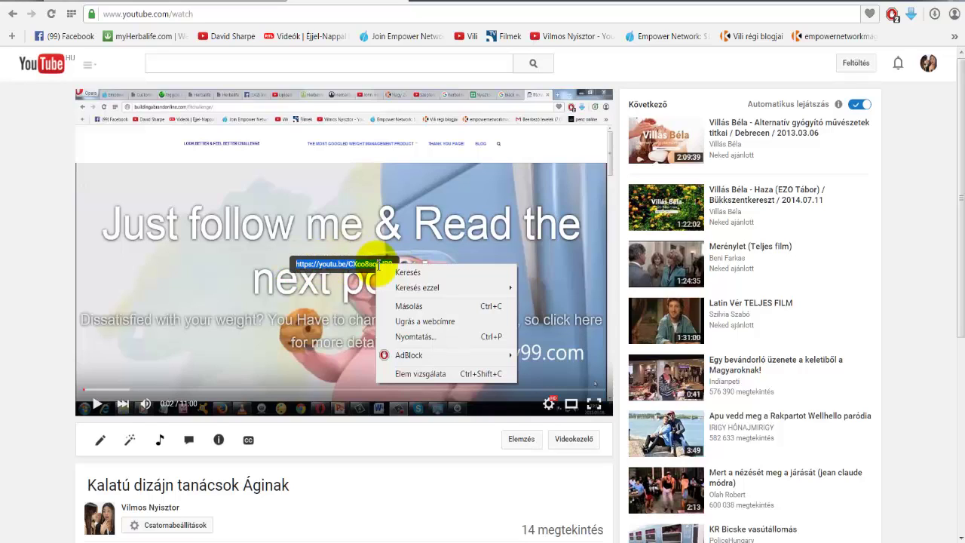
pyautogui.click(407, 307)
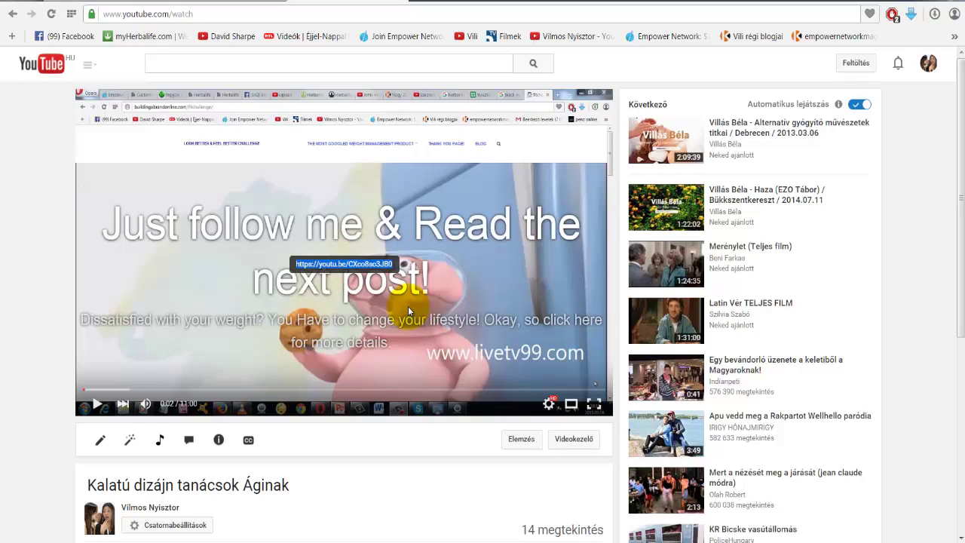
pyautogui.click(215, 3)
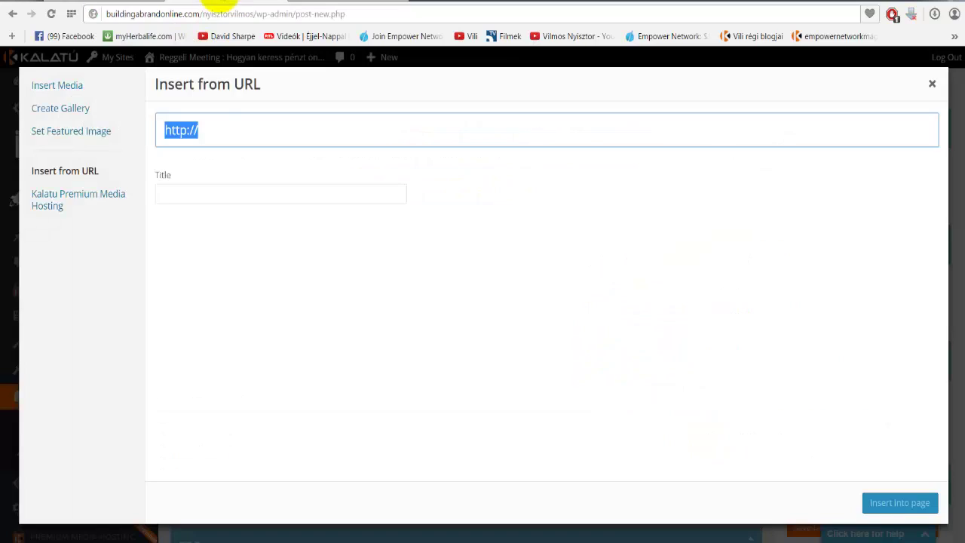
pyautogui.rightClick(182, 131)
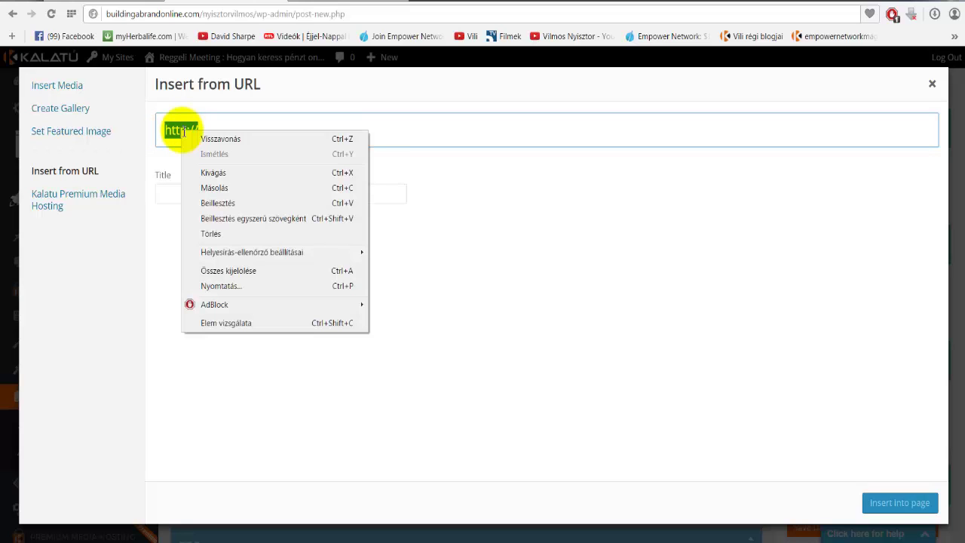
pyautogui.click(206, 204)
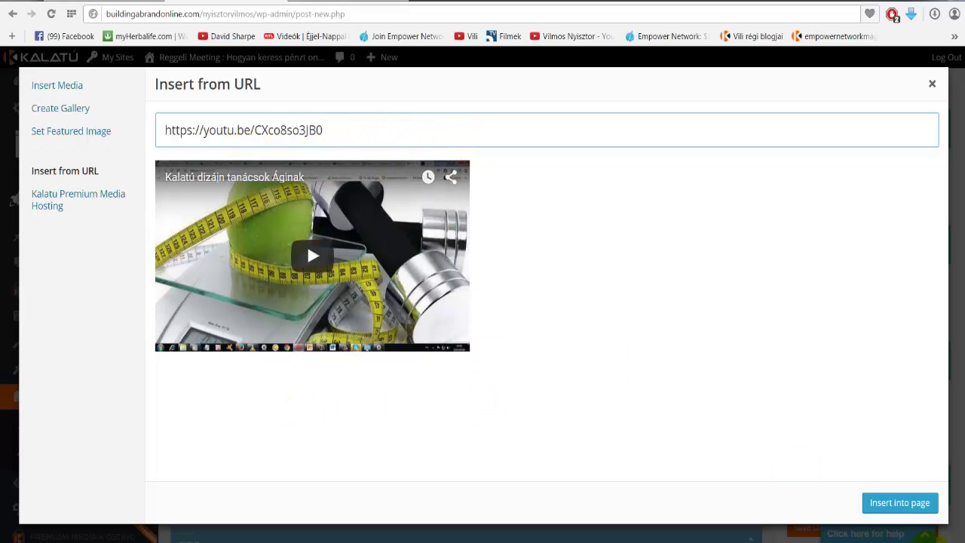
pyautogui.click(901, 507)
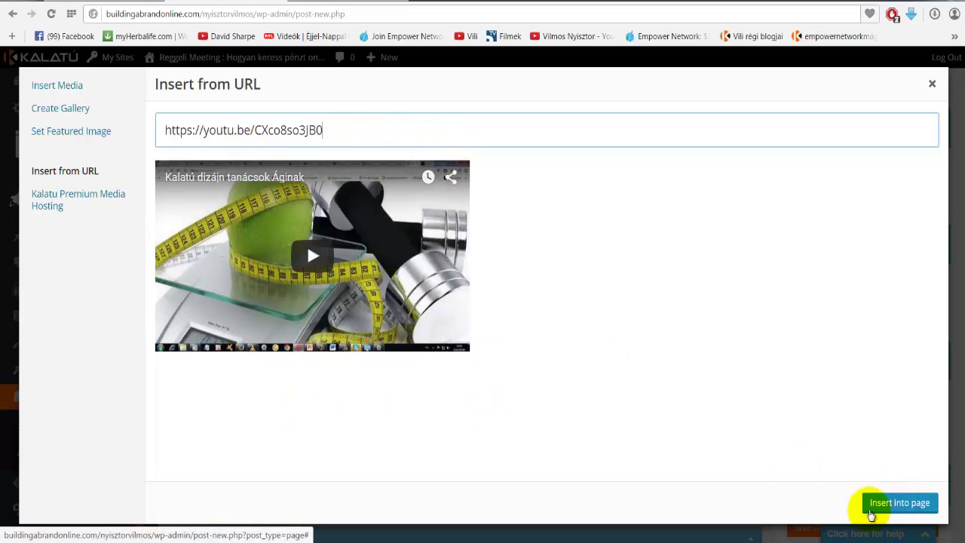
pyautogui.click(912, 503)
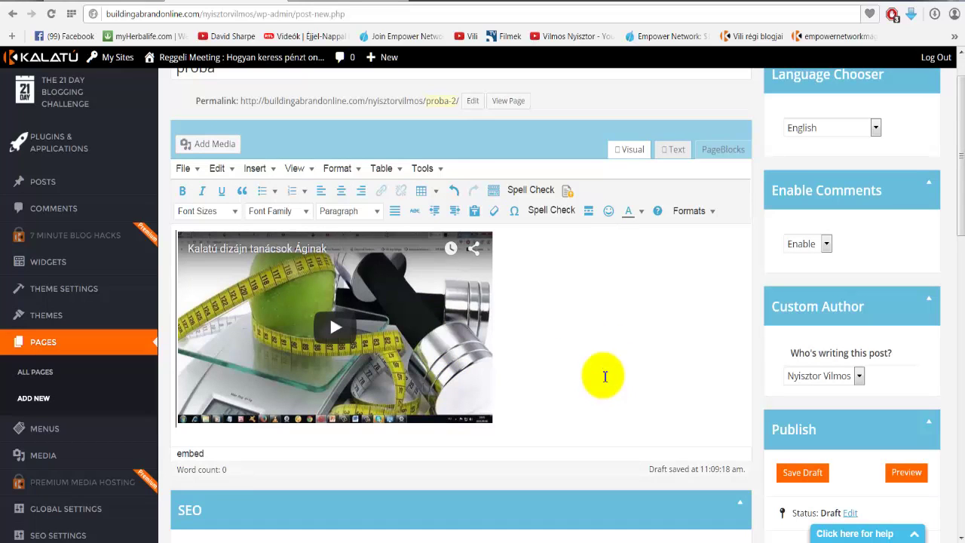
# Add a new line below the embedded video with the sample text "avrraegerageragregersevsvr svsavasdvasdvassdasdv"
pyautogui.scroll(-1, 618, 370)
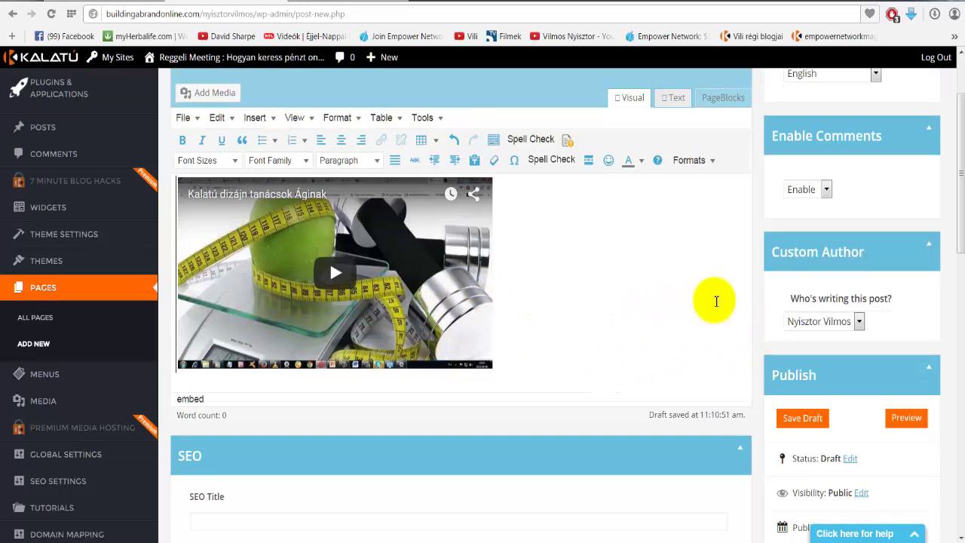
pyautogui.click(589, 323)
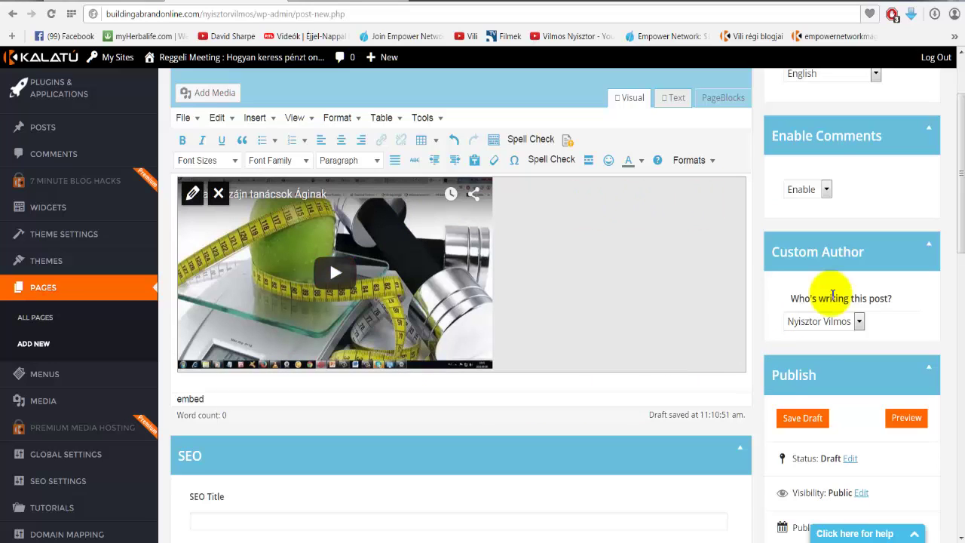
pyautogui.click(751, 371)
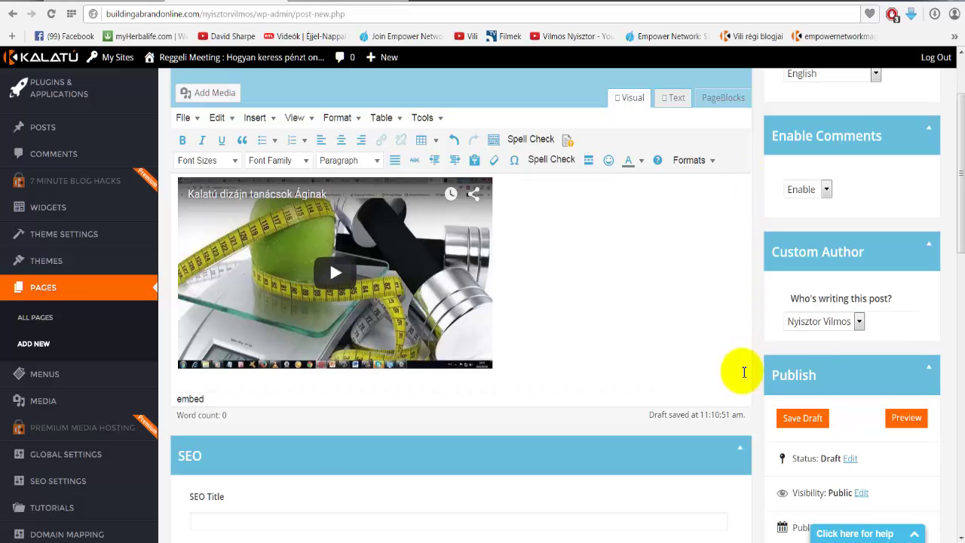
pyautogui.press('Return')
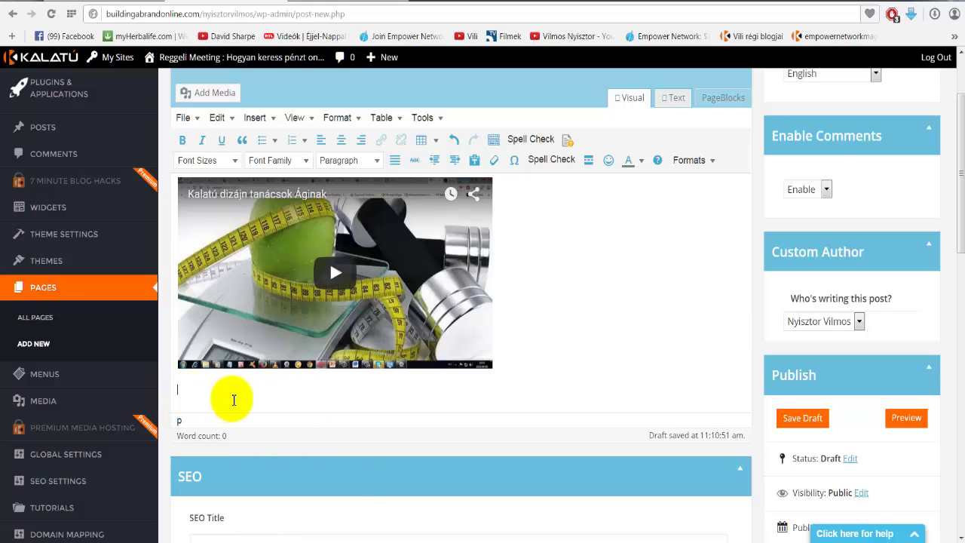
pyautogui.write('avrraegerageragregersevsvr')
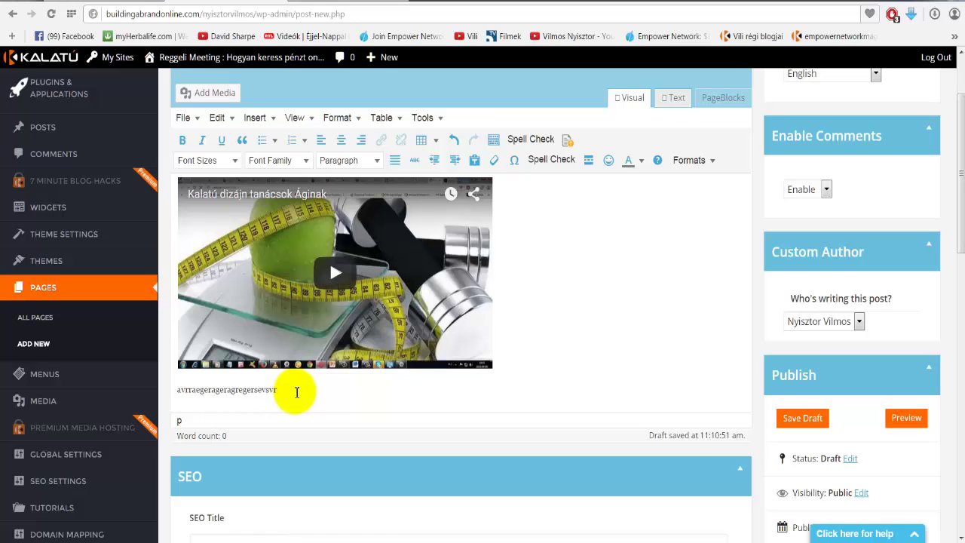
pyautogui.write('   svsavasdvasdvassdasdv')
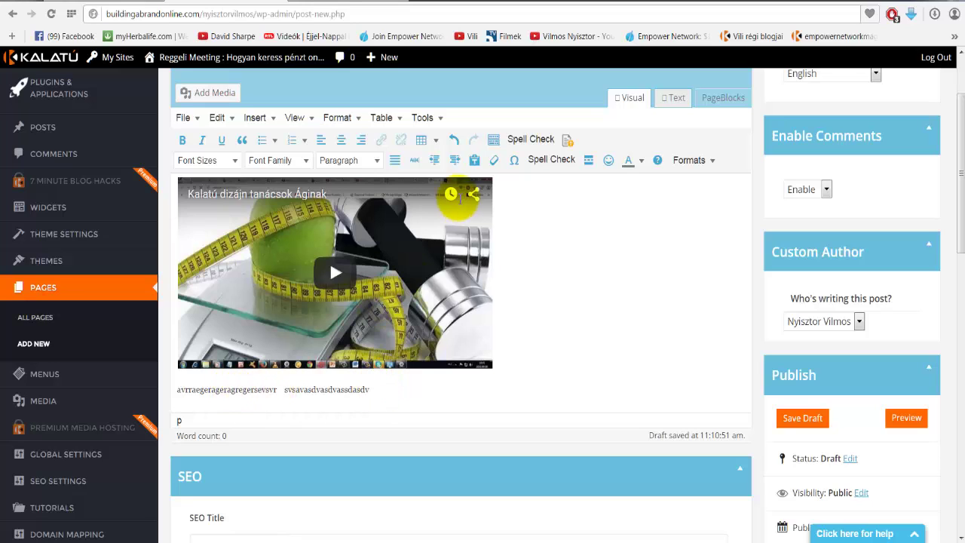
# Make the whole sample text line below the video bold
pyautogui.moveTo(178, 388); pyautogui.dragTo(371, 389)
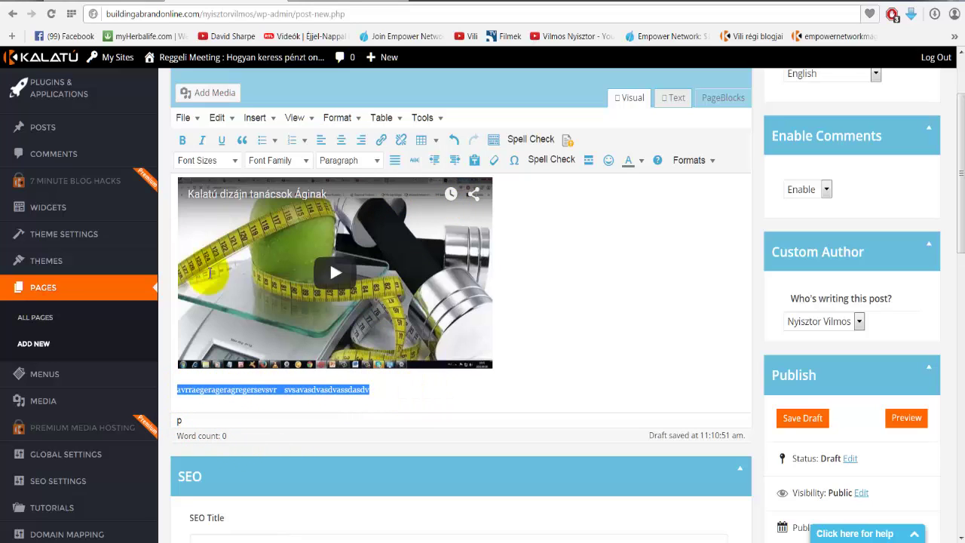
pyautogui.click(183, 141)
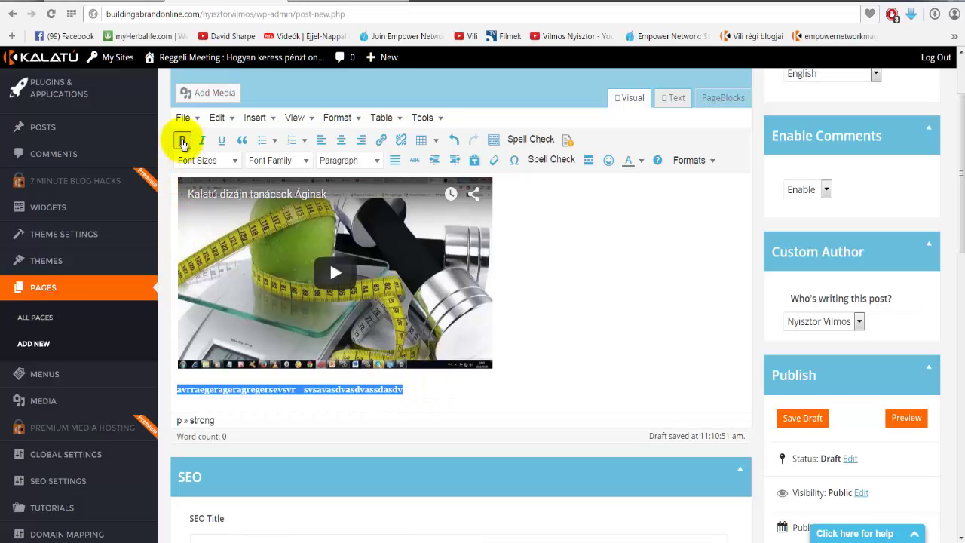
pyautogui.click(532, 359)
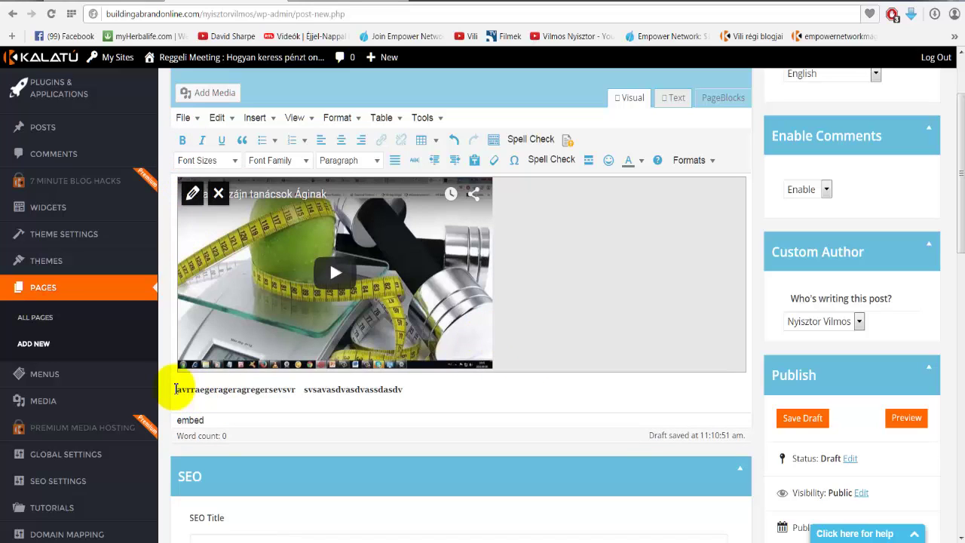
# Change the colour of the bold sample text below the video to red
pyautogui.moveTo(177, 388); pyautogui.dragTo(423, 376)
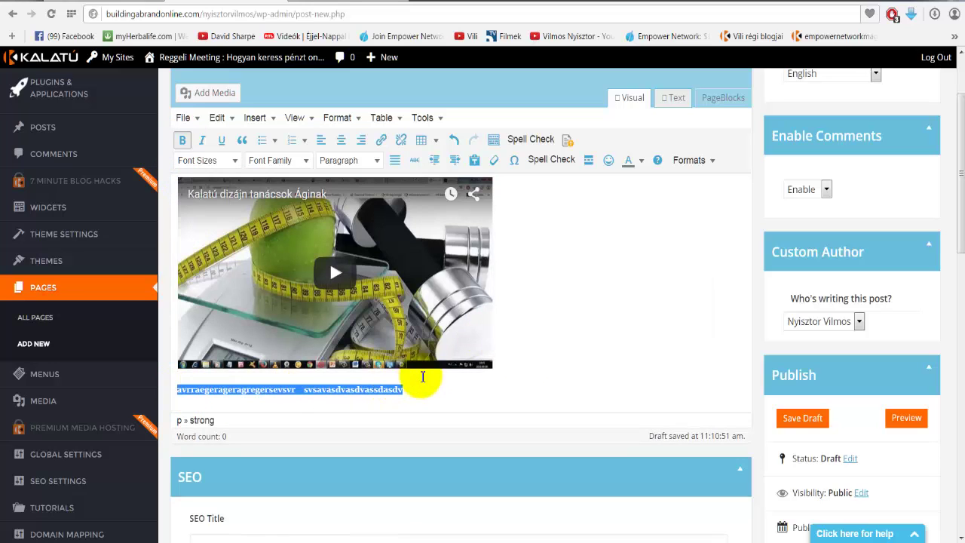
pyautogui.click(639, 161)
pyautogui.click(628, 210)
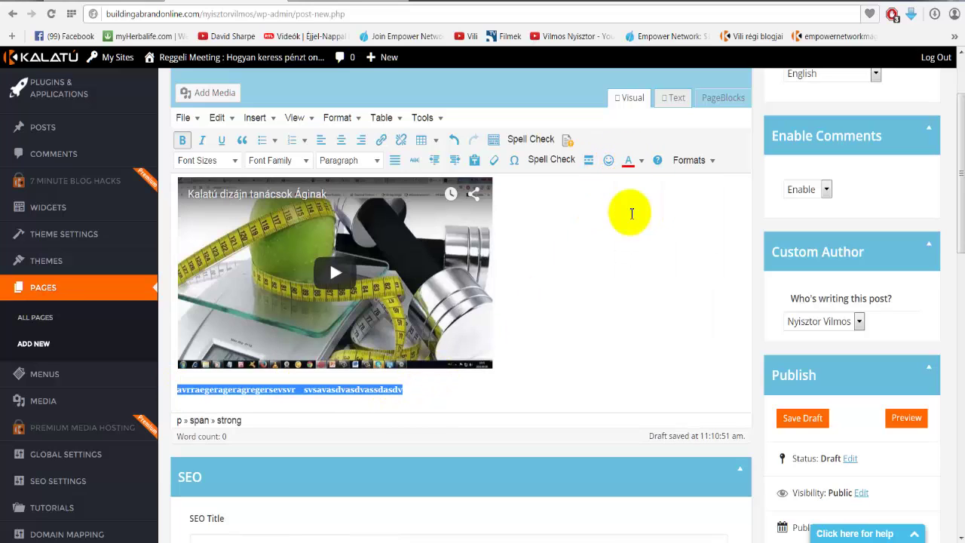
pyautogui.click(554, 403)
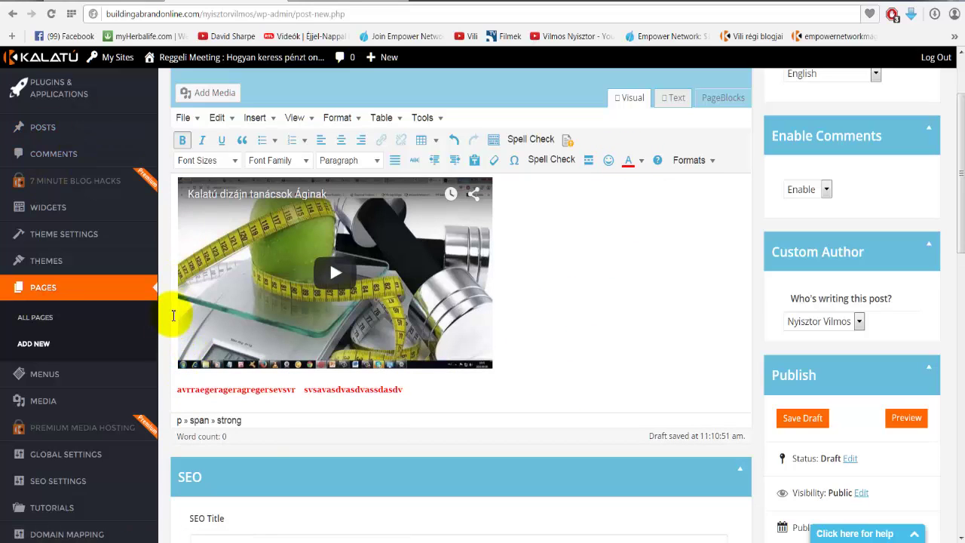
# Set the font size of the whole red sample text line below the video to 12pt
pyautogui.moveTo(173, 382); pyautogui.dragTo(459, 390)
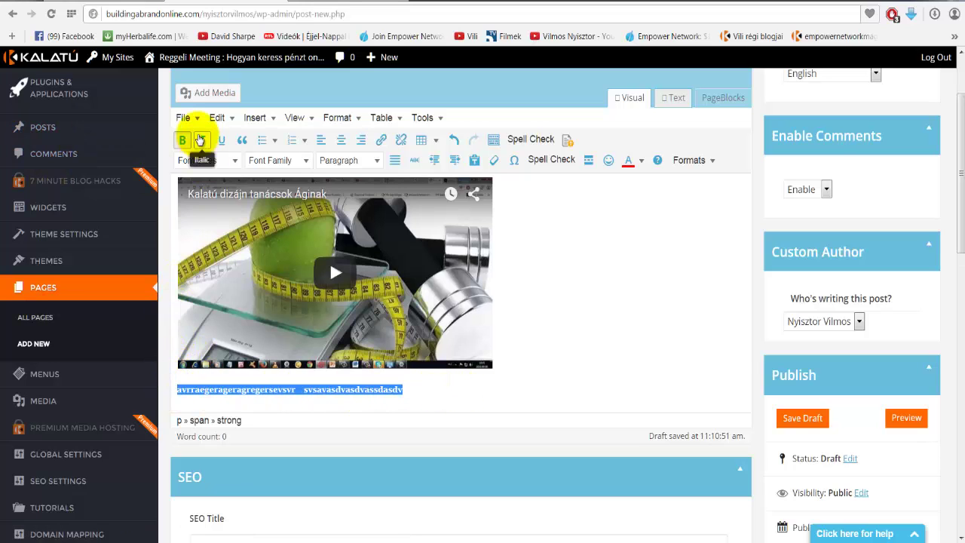
pyautogui.click(235, 163)
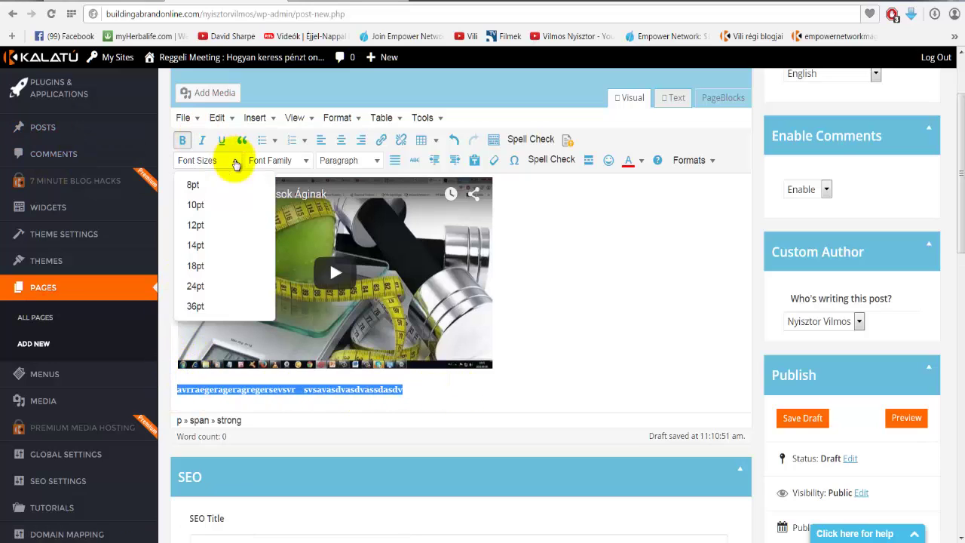
pyautogui.click(198, 225)
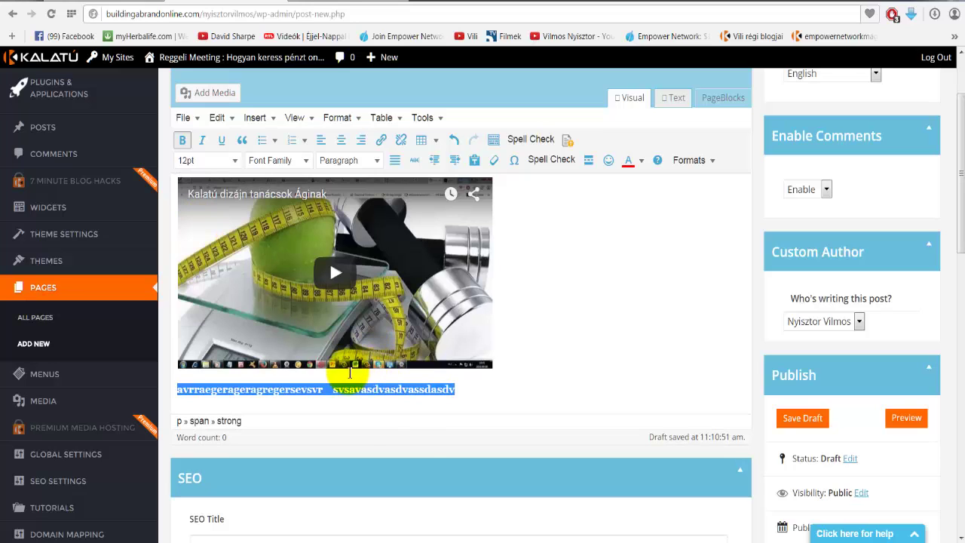
pyautogui.click(473, 394)
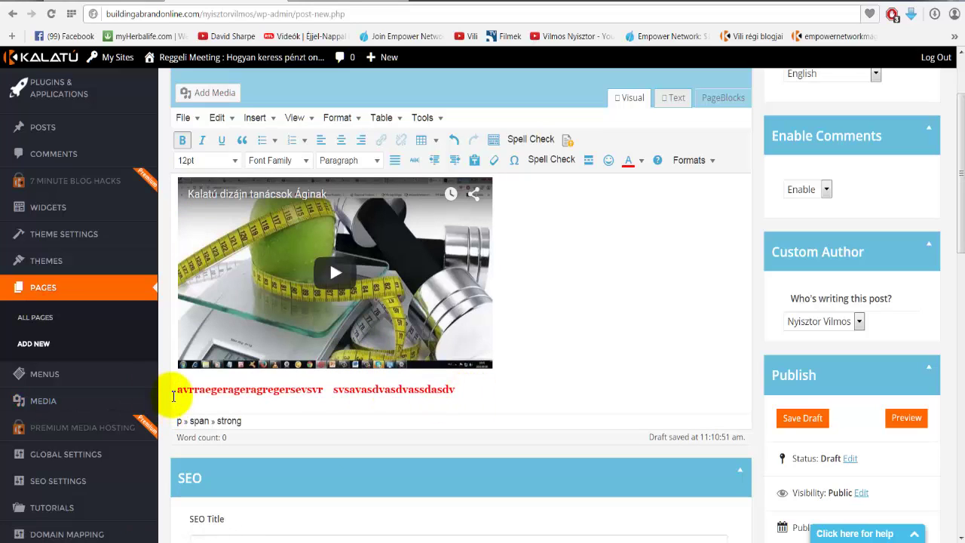
pyautogui.moveTo(175, 389); pyautogui.dragTo(477, 392)
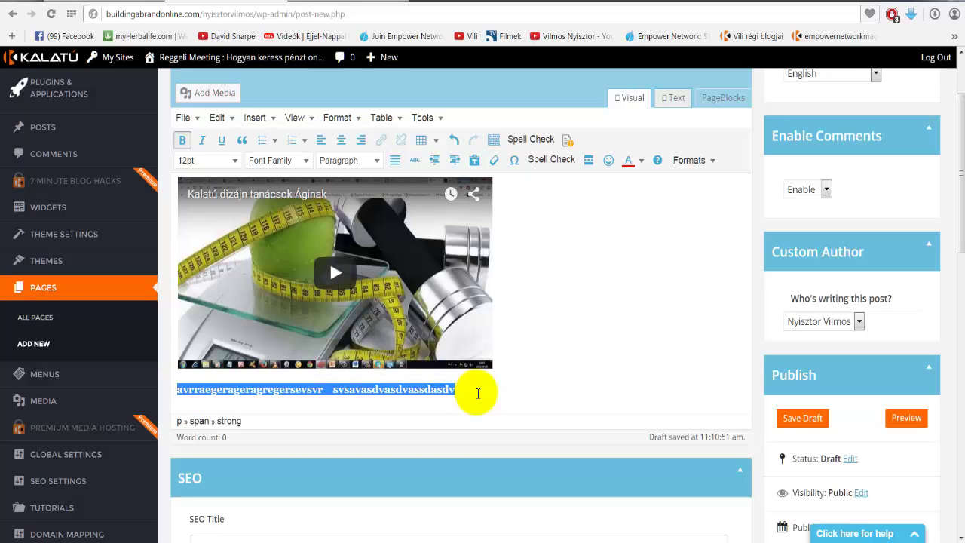
pyautogui.click(175, 390)
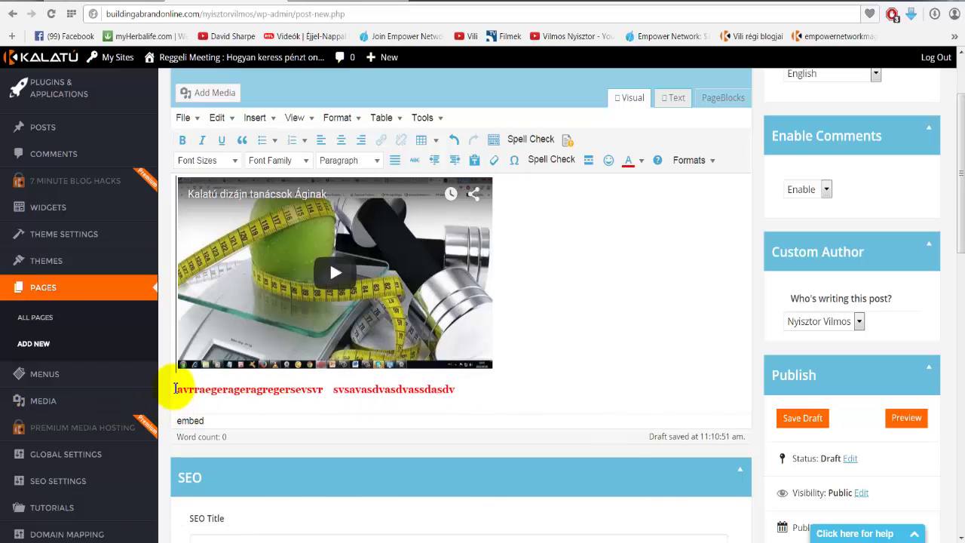
# Select the sample text line below the video again and toggle its 12pt font size off and on repeatedly
pyautogui.moveTo(177, 389); pyautogui.dragTo(483, 386)
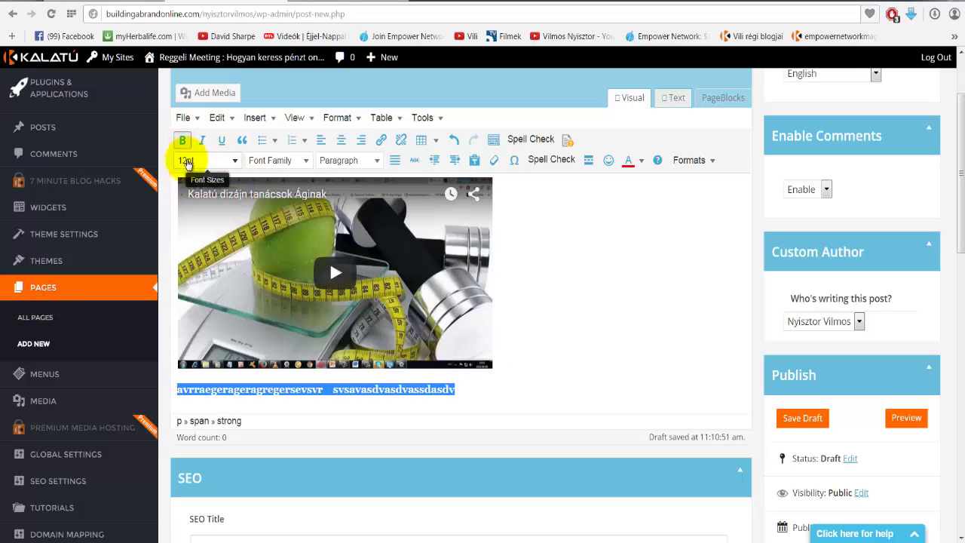
pyautogui.click(236, 162)
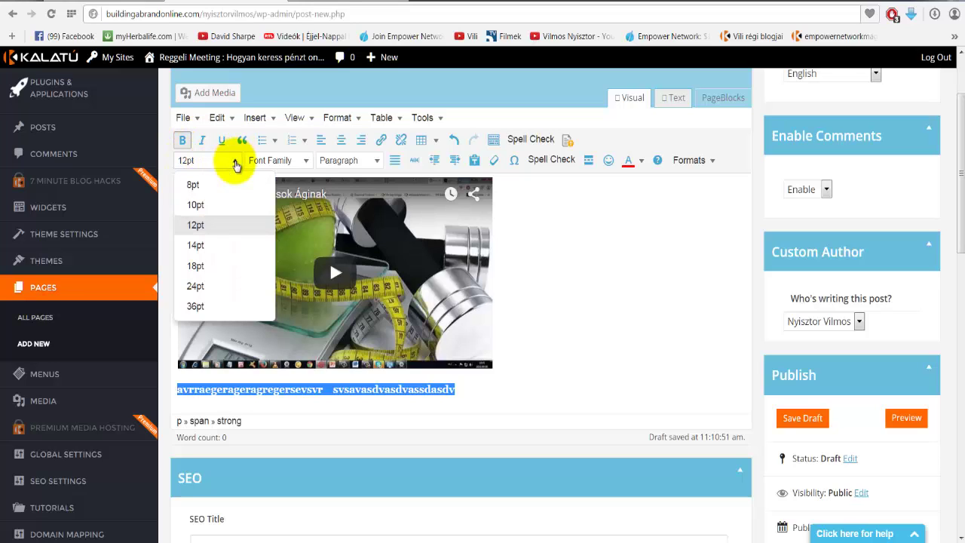
pyautogui.click(209, 228)
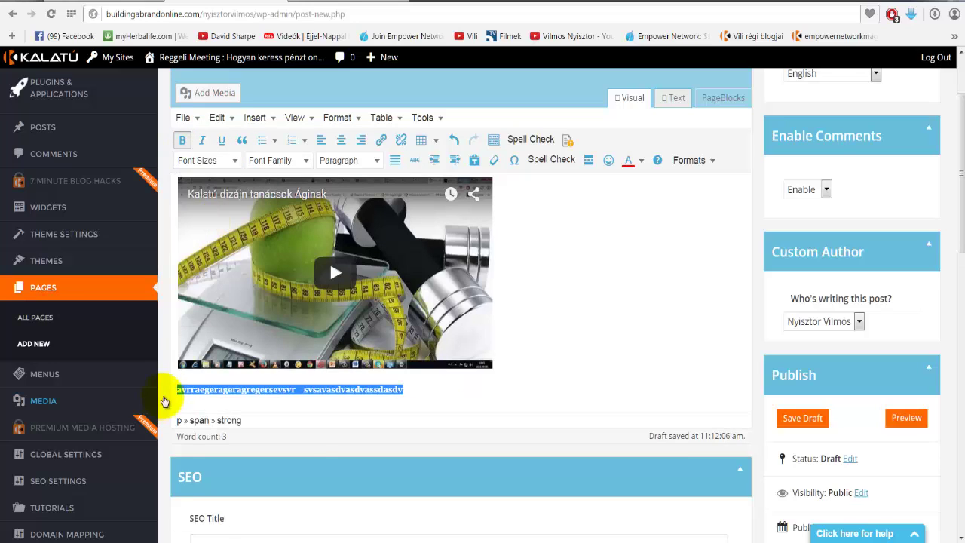
pyautogui.moveTo(172, 397)
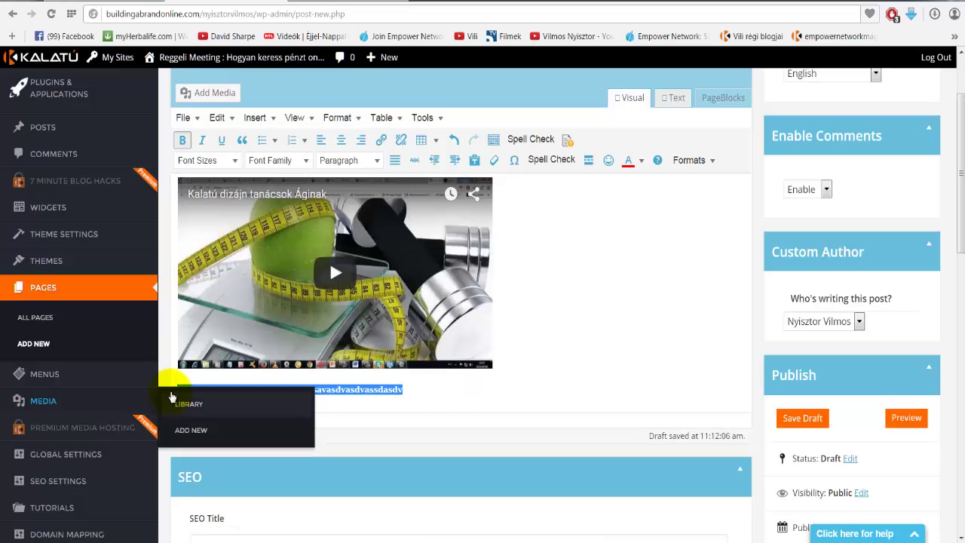
pyautogui.click(235, 163)
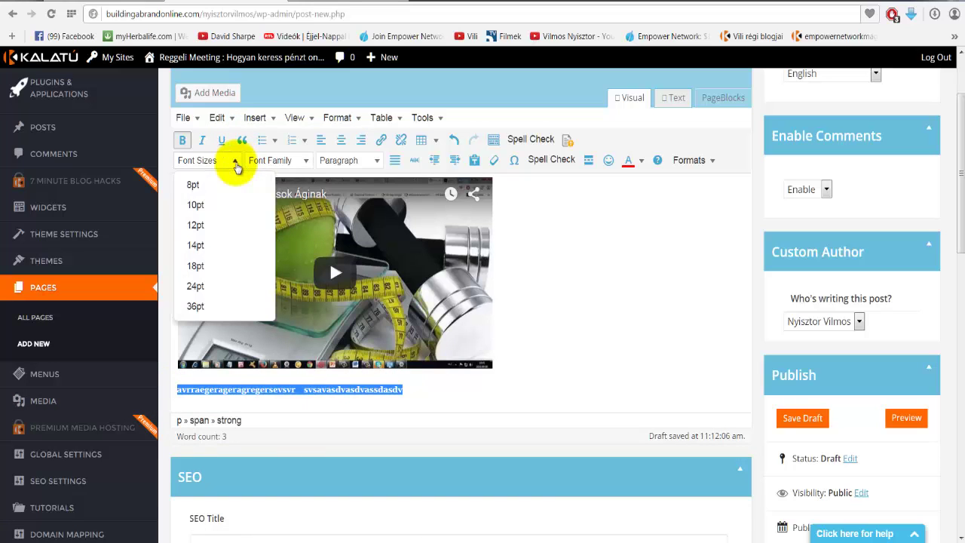
pyautogui.click(196, 224)
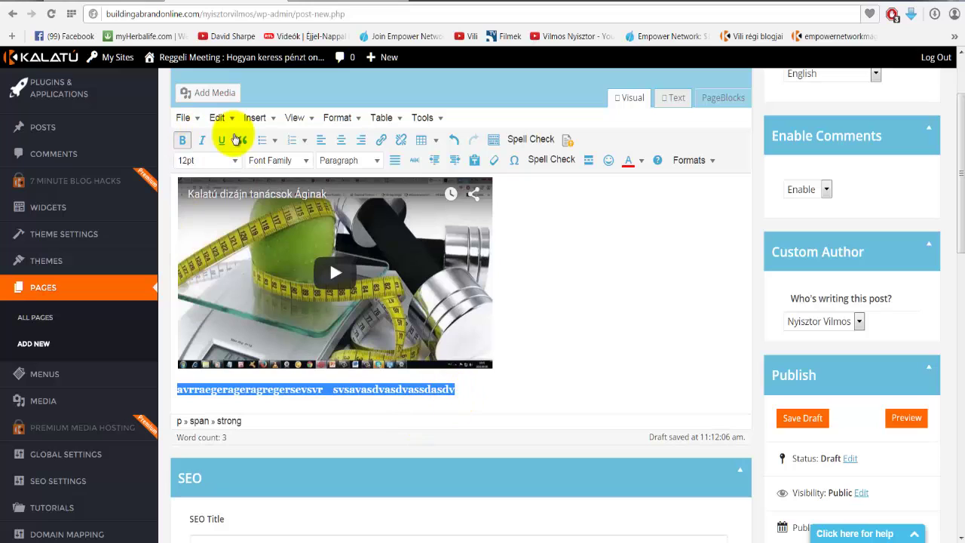
pyautogui.click(233, 160)
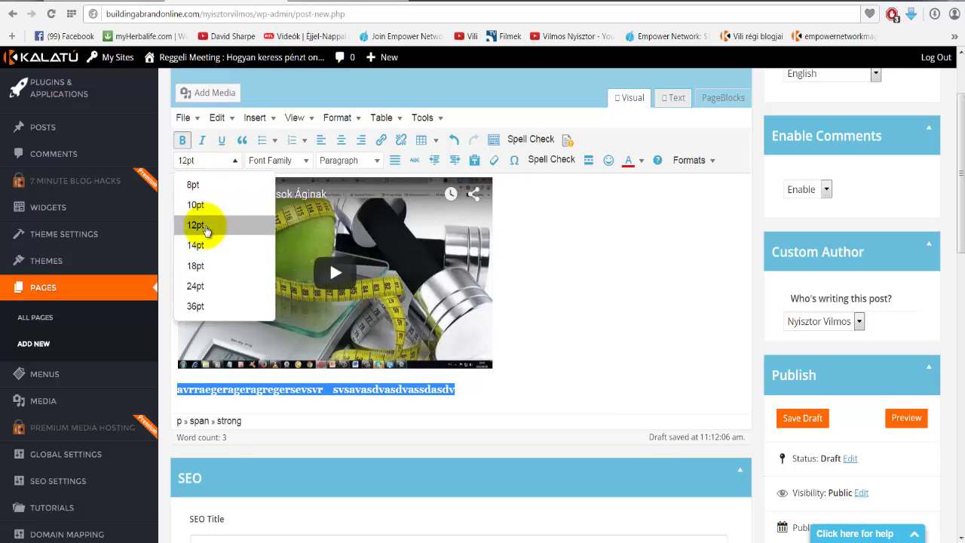
pyautogui.click(195, 224)
pyautogui.click(233, 160)
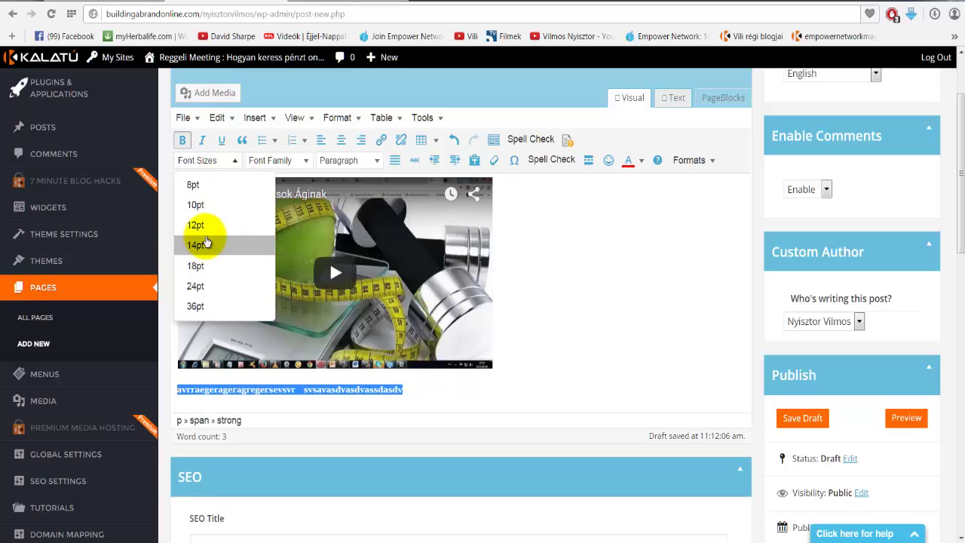
pyautogui.click(198, 224)
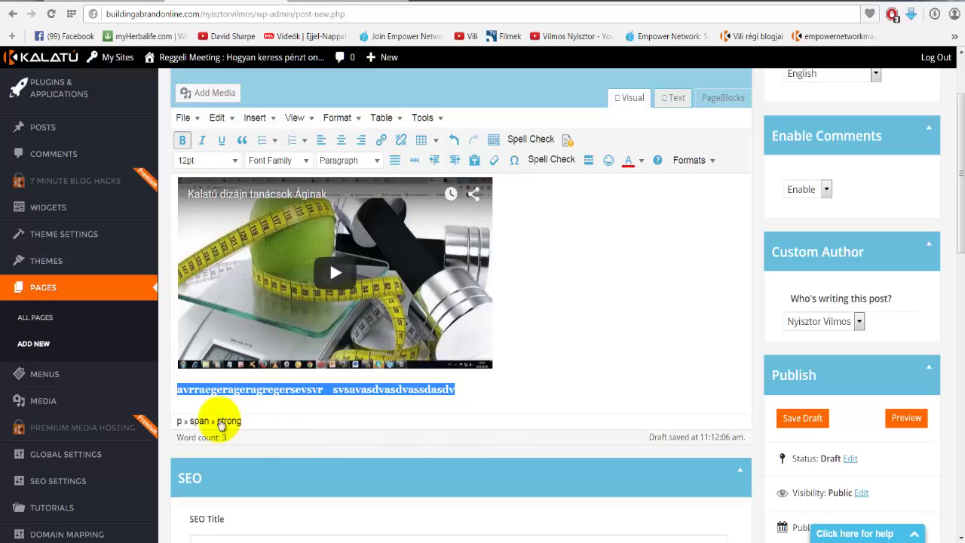
# Enlarge the selected sample text below the video to 36pt and deselect it
pyautogui.click(234, 162)
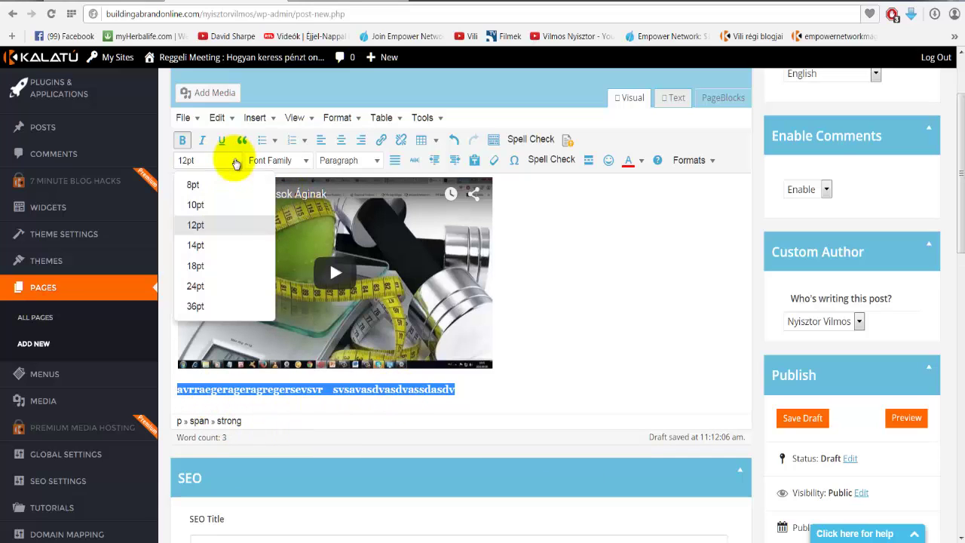
pyautogui.click(195, 306)
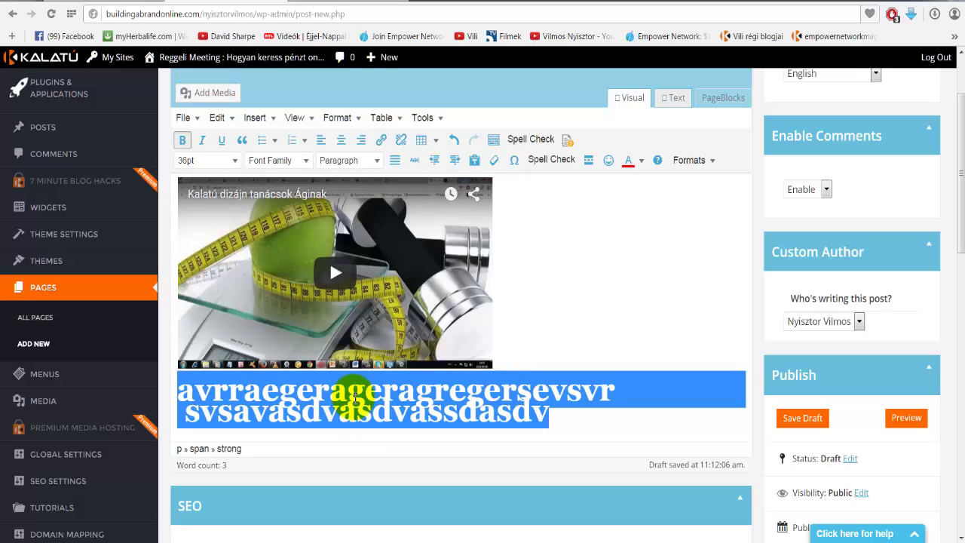
pyautogui.click(517, 283)
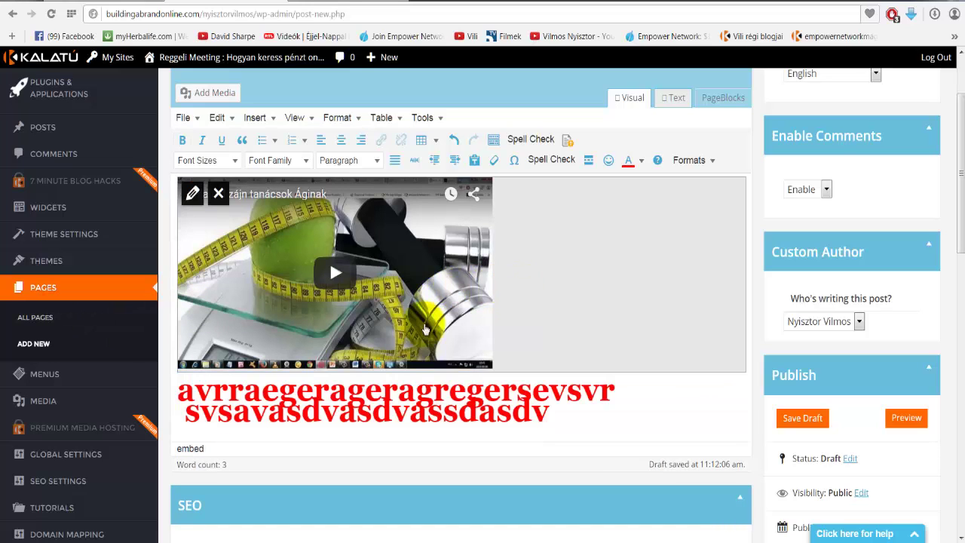
# Start inserting a link on the letters "svsavasd" in the sample text and copy the address of the bookmarked empowernetworkmagyarul blog from a new tab
pyautogui.moveTo(187, 417); pyautogui.dragTo(300, 426)
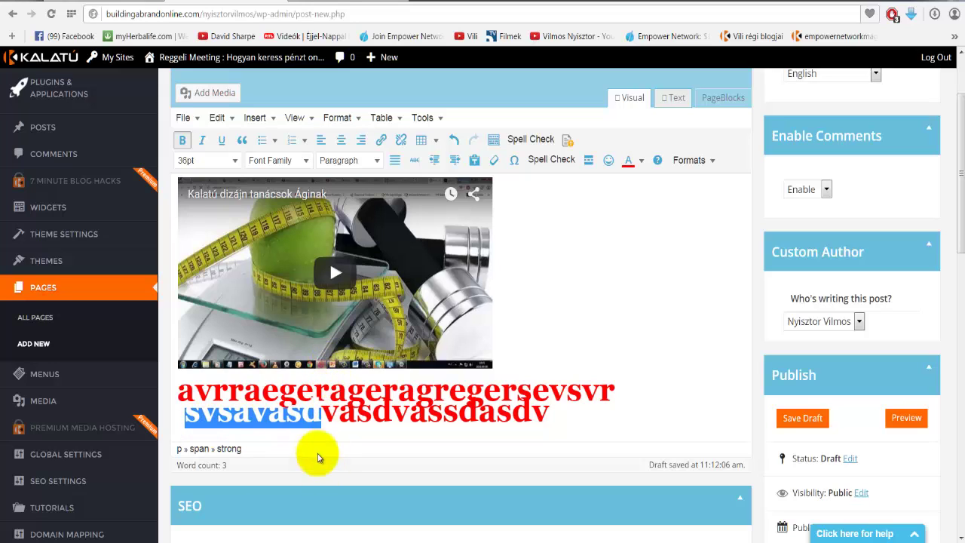
pyautogui.click(382, 142)
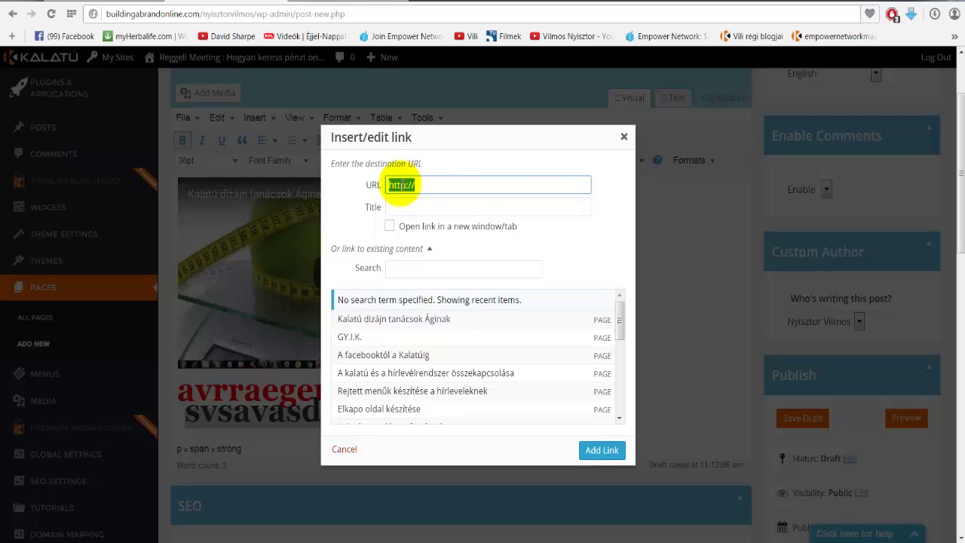
pyautogui.click(419, 1)
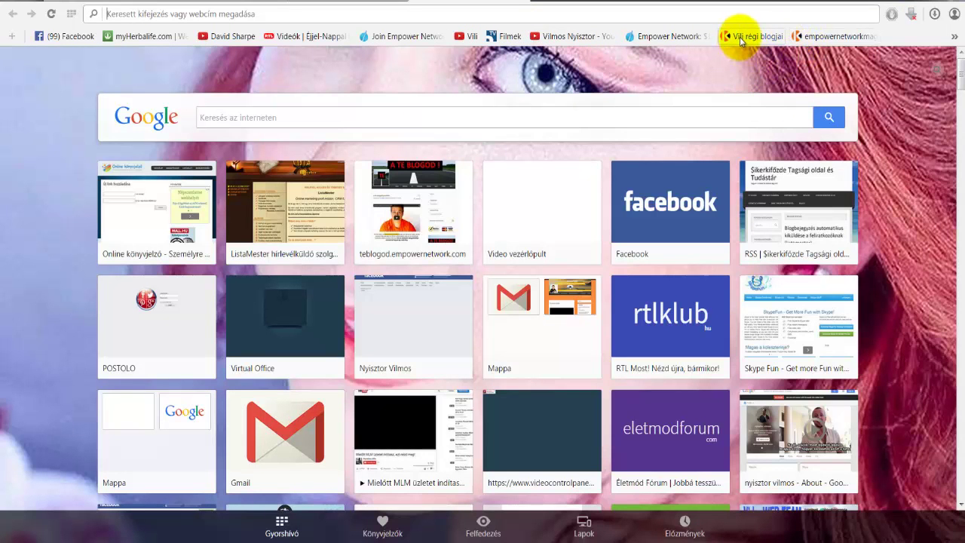
pyautogui.click(823, 39)
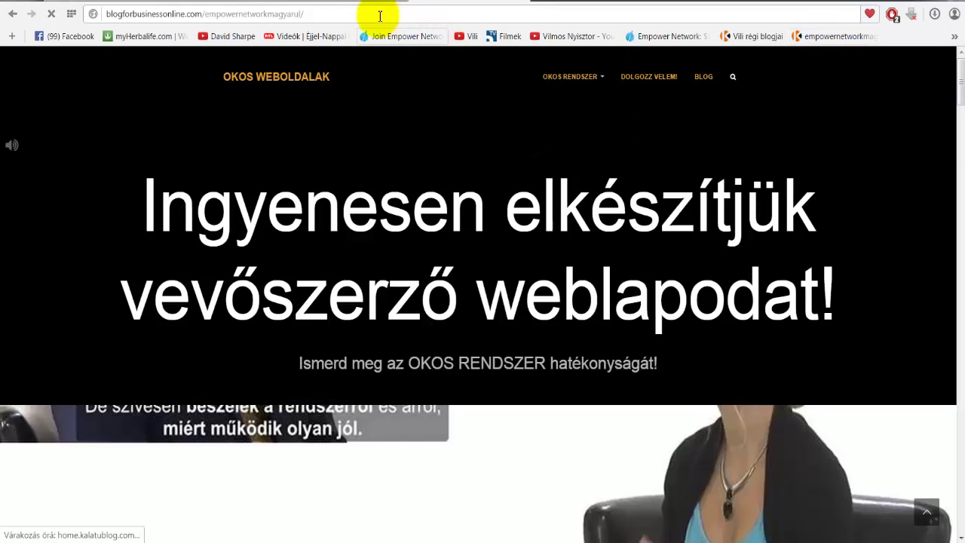
pyautogui.click(345, 12)
pyautogui.hotkey('ctrl', 'c')
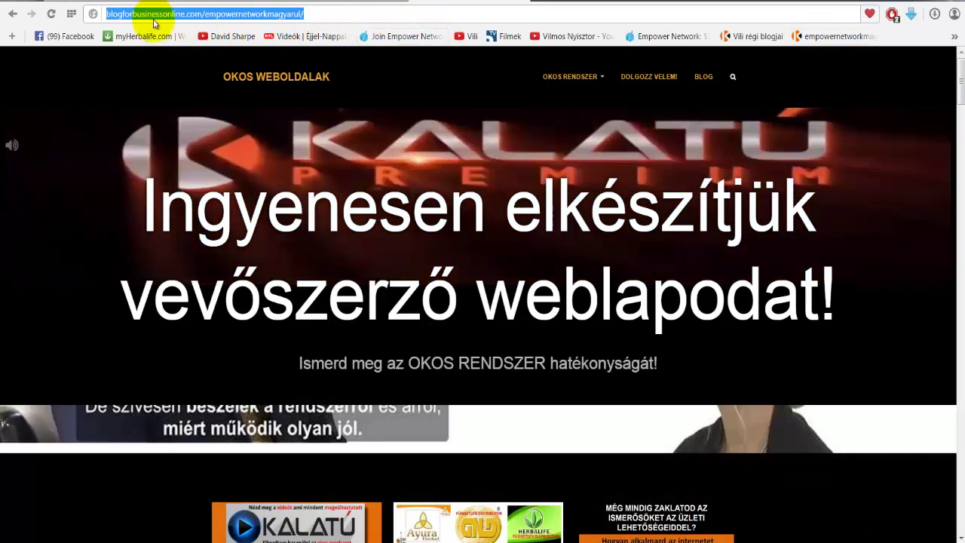
pyautogui.rightClick(264, 14)
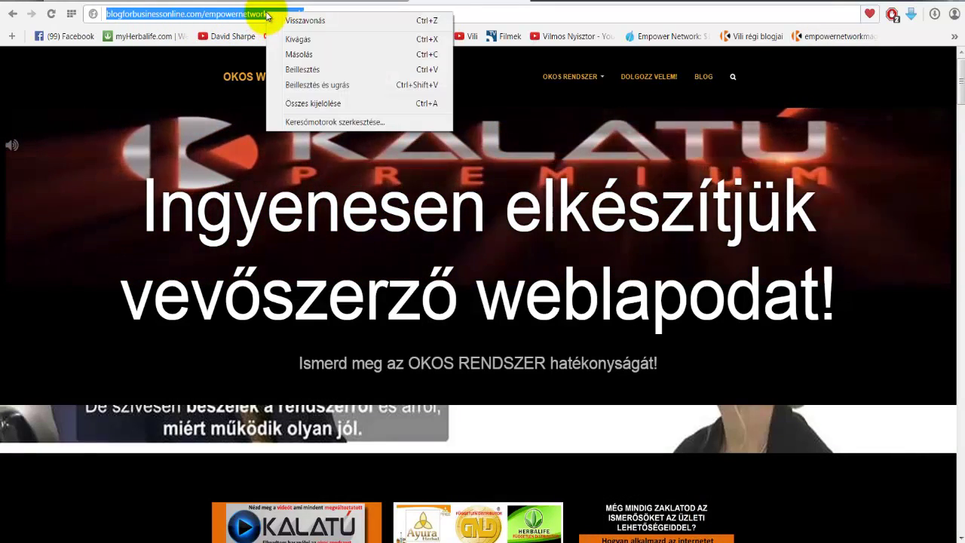
pyautogui.click(293, 54)
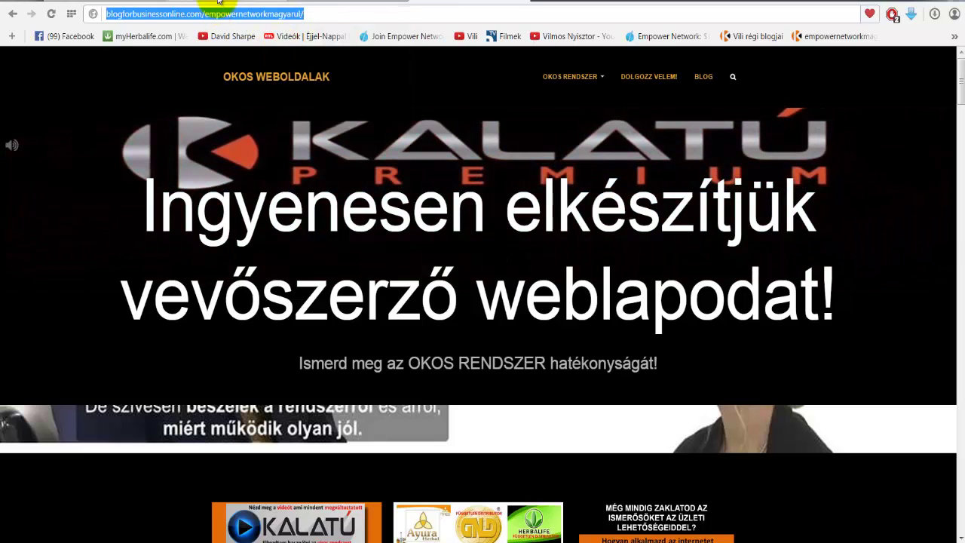
pyautogui.click(219, 2)
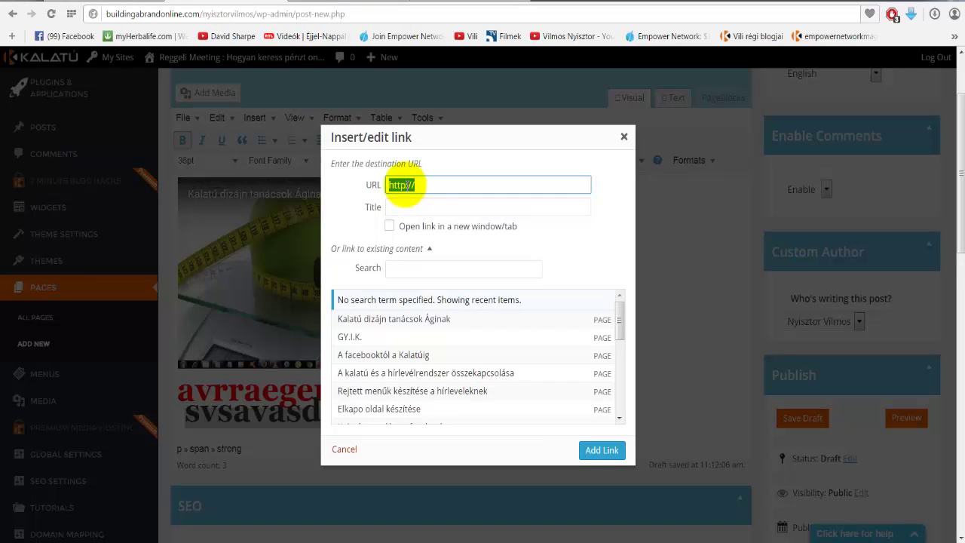
pyautogui.rightClick(406, 185)
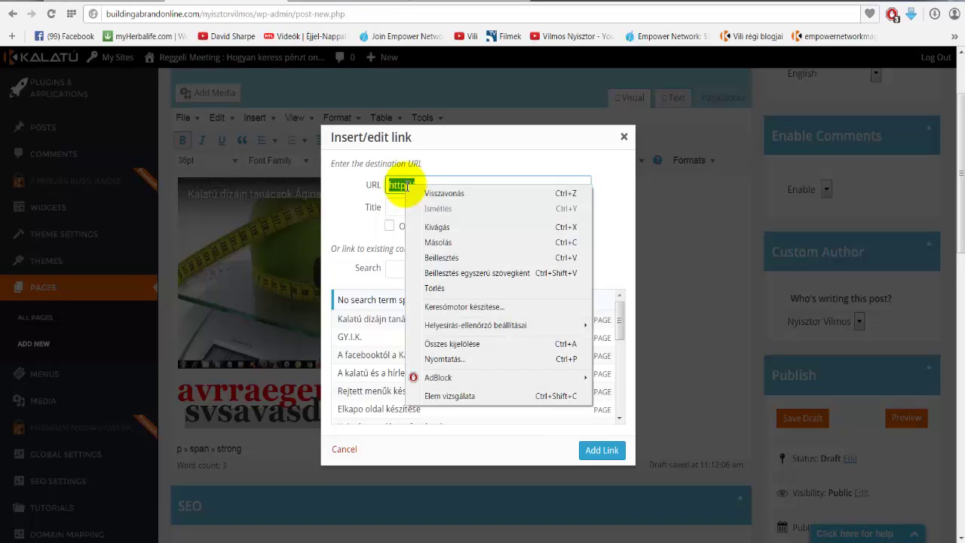
pyautogui.click(441, 258)
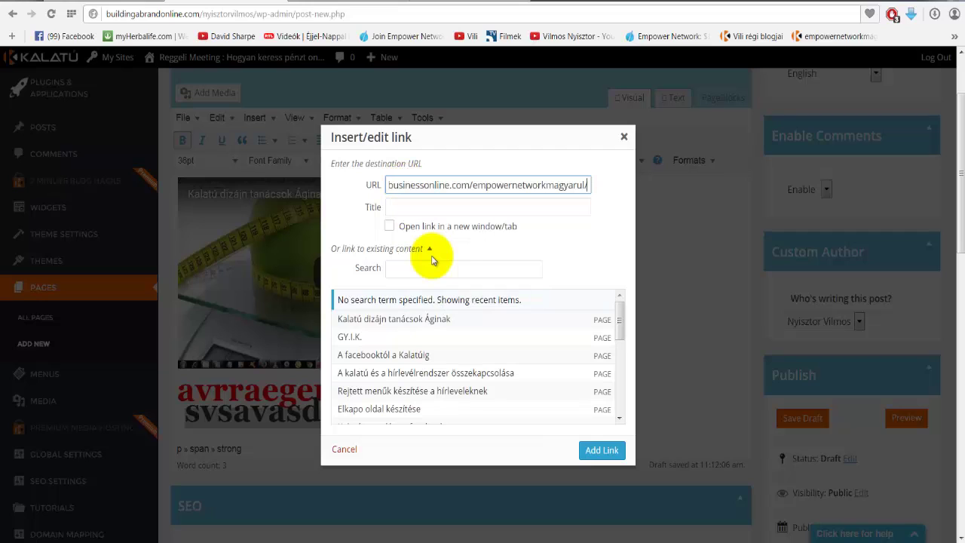
pyautogui.click(407, 207)
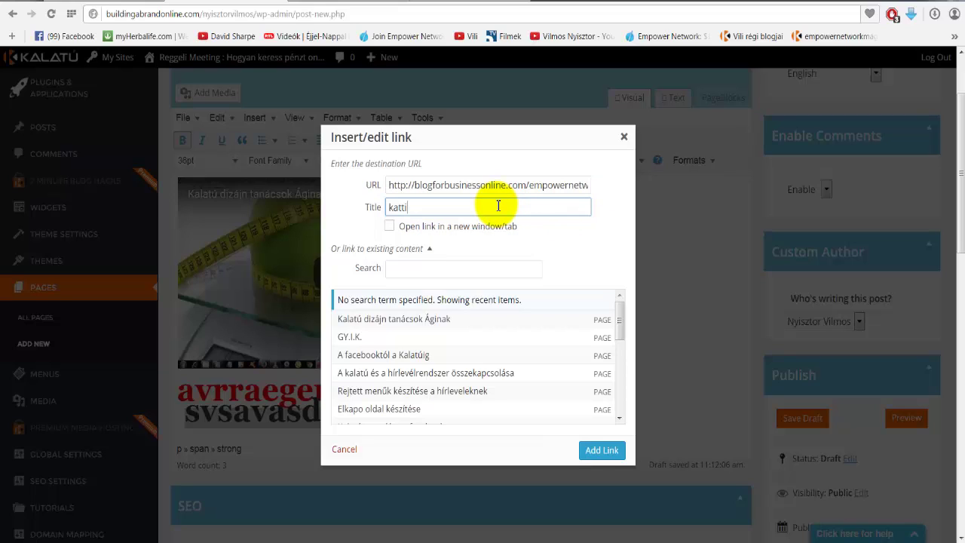
pyautogui.write('kattints ide')
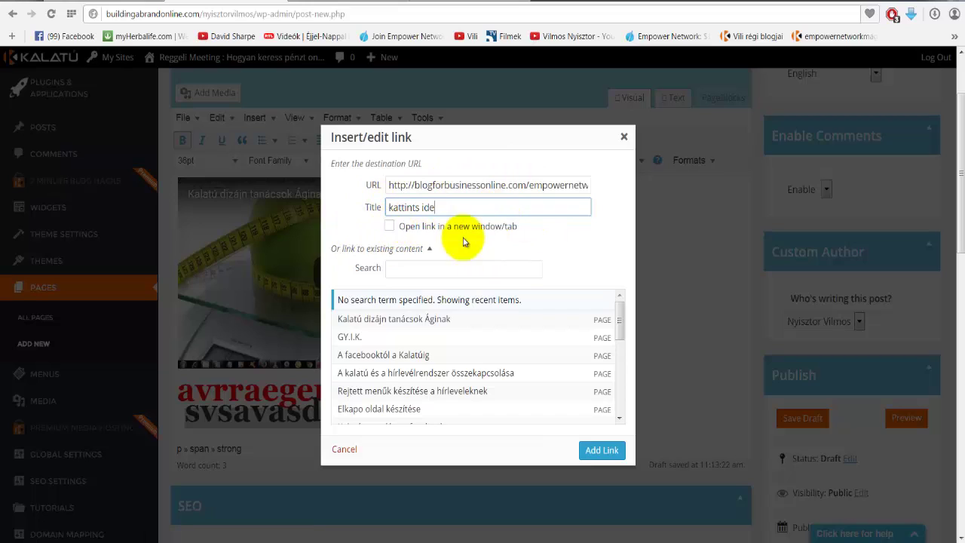
pyautogui.click(602, 450)
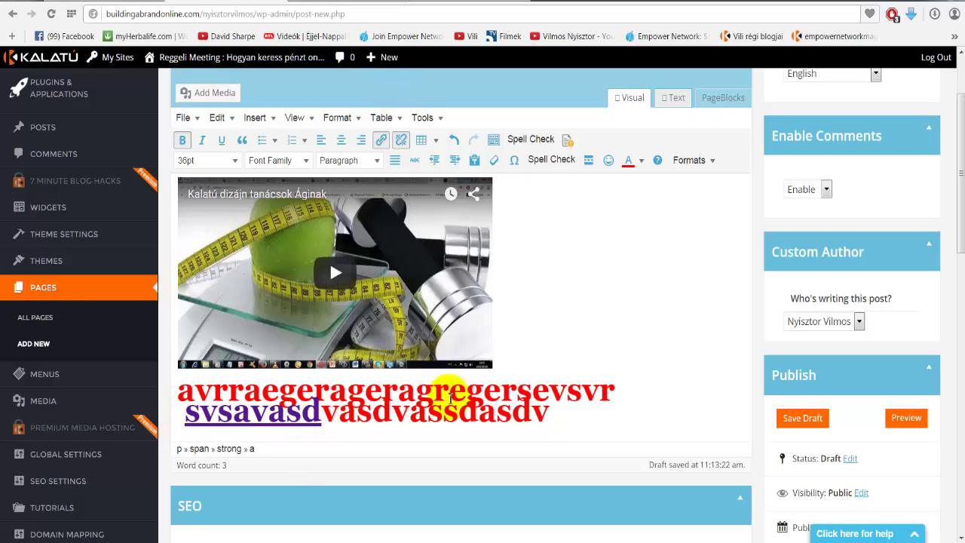
# Look over the finished page content and the SEO and Facebook Sharing Settings sections below the editor
pyautogui.scroll(-1, 600, 303)
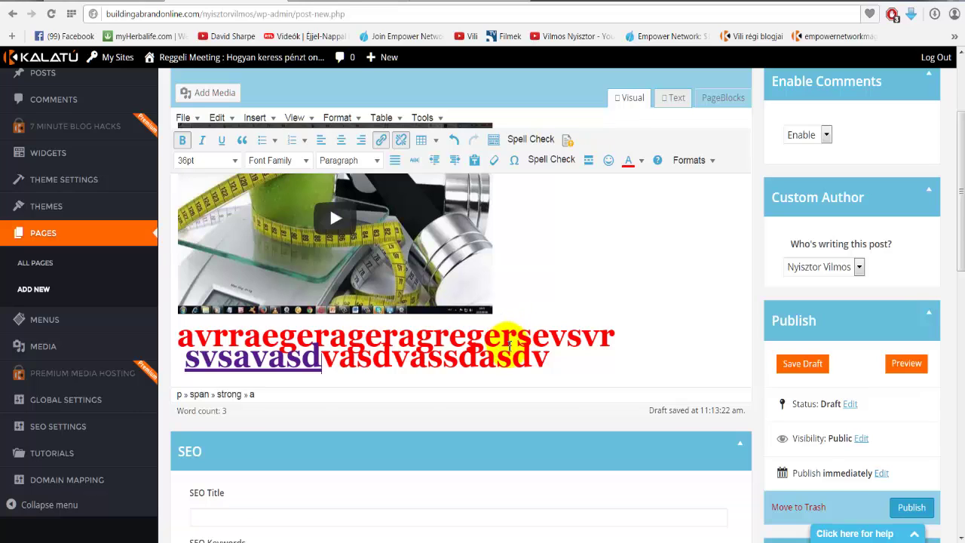
pyautogui.scroll(1, 510, 345)
pyautogui.scroll(1, 510, 346)
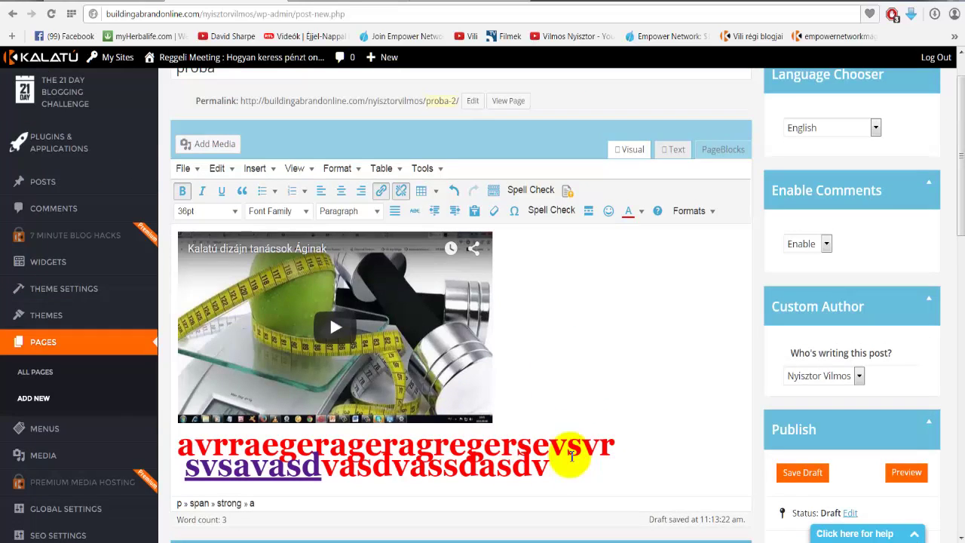
pyautogui.scroll(-7, 571, 455)
pyautogui.scroll(-2, 521, 482)
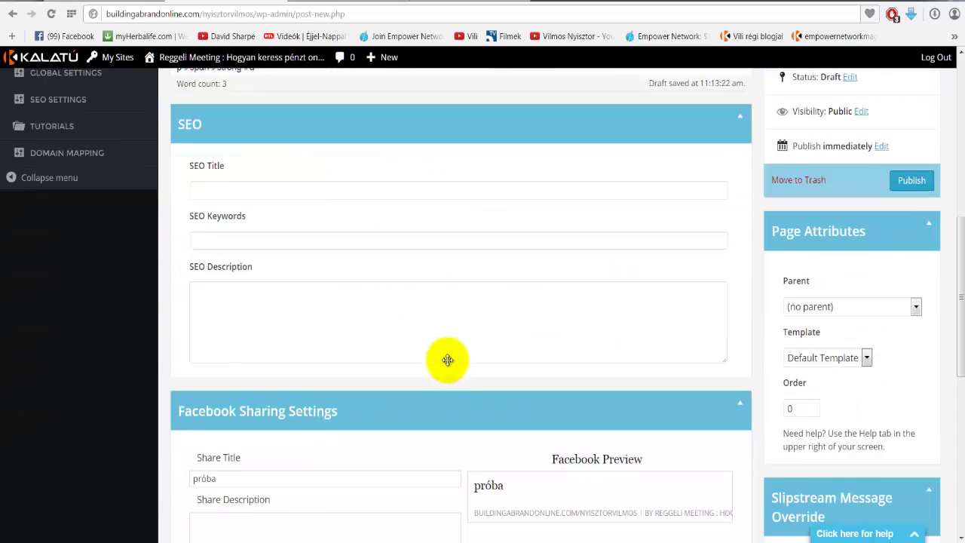
pyautogui.scroll(-2, 448, 359)
pyautogui.scroll(4, 478, 344)
pyautogui.scroll(-3, 482, 346)
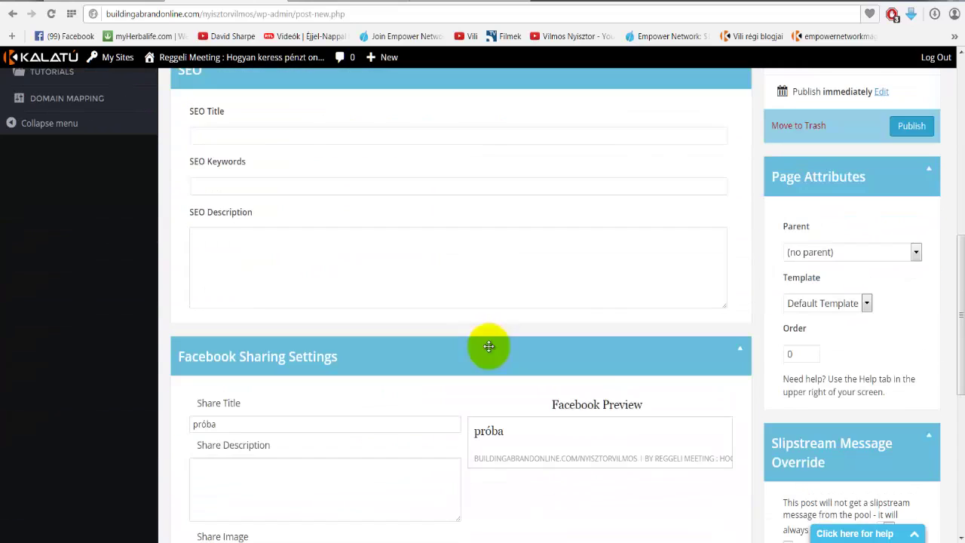
# Look through the page's side settings, from language, comments and author to publishing, page attributes, slipstream message and featured image
pyautogui.scroll(3, 573, 175)
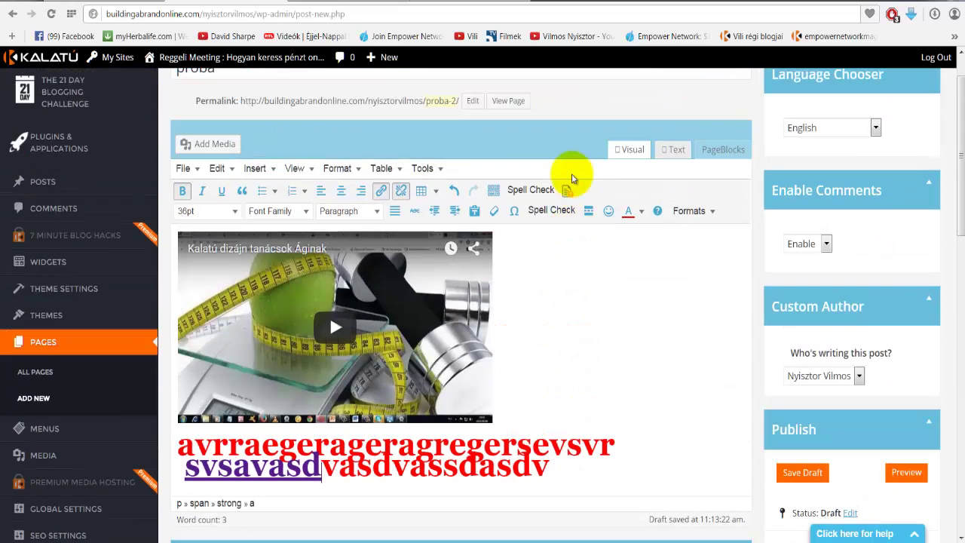
pyautogui.scroll(-1, 880, 366)
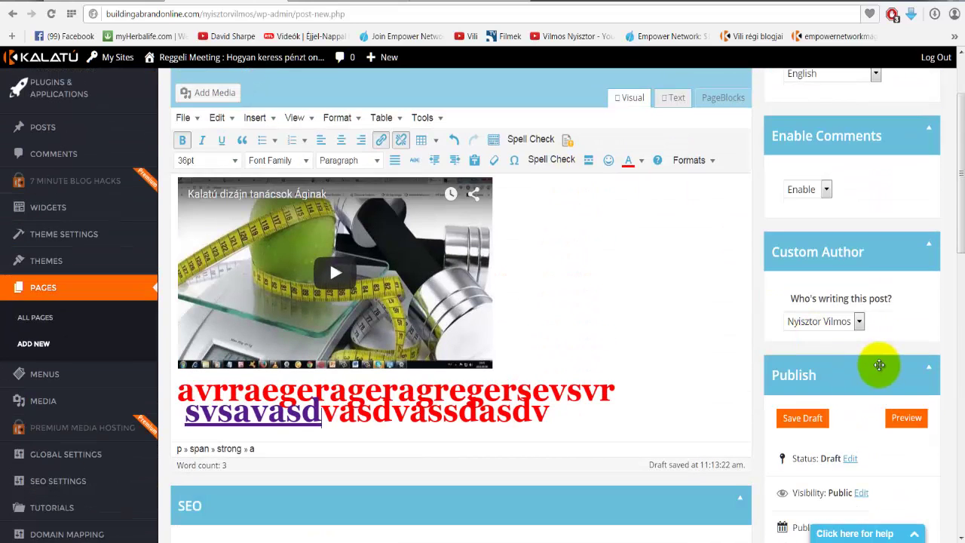
pyautogui.scroll(-3, 879, 365)
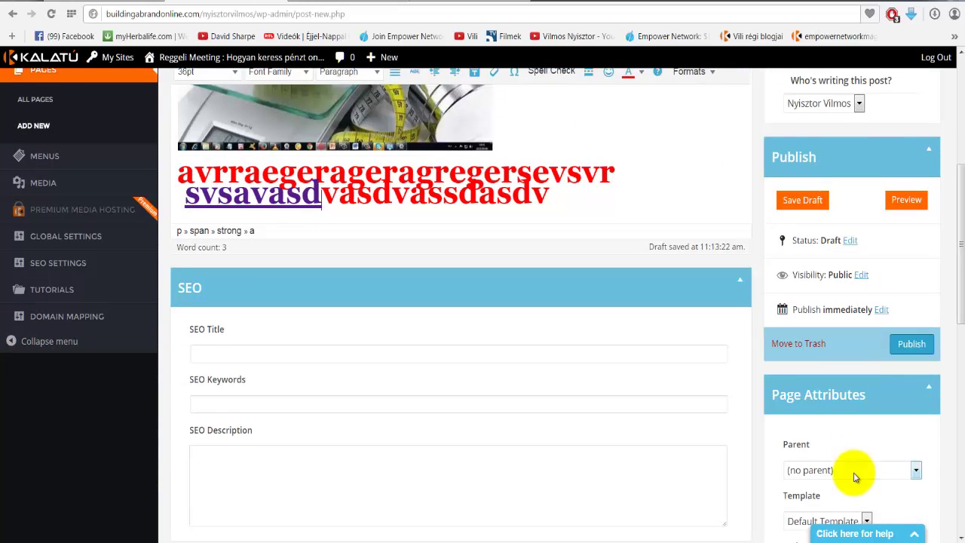
pyautogui.scroll(-1, 855, 476)
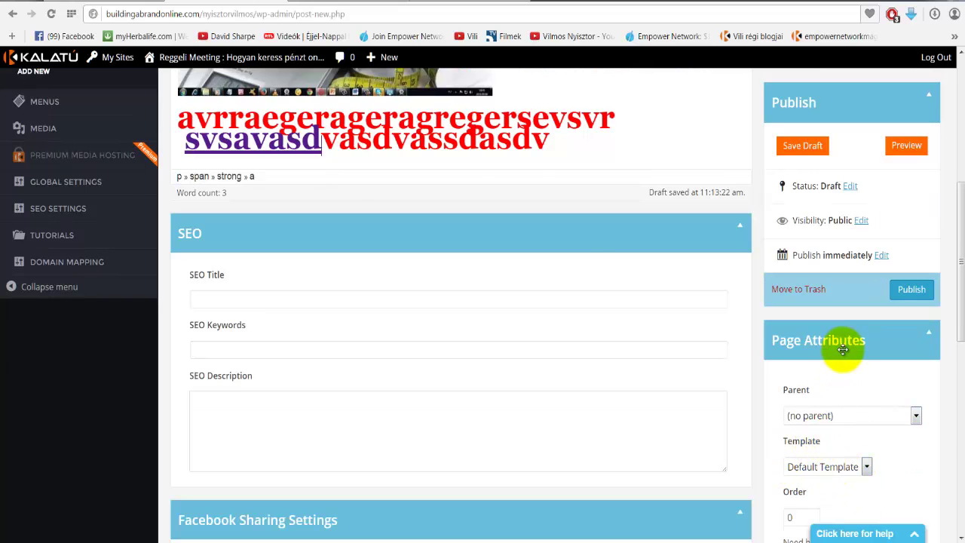
pyautogui.scroll(4, 843, 350)
pyautogui.scroll(-1, 851, 424)
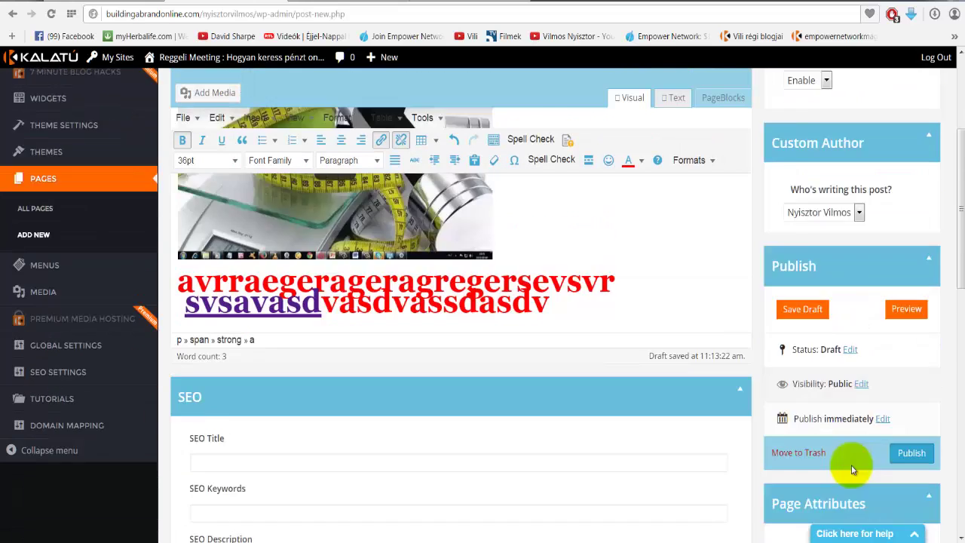
pyautogui.scroll(-5, 851, 464)
pyautogui.scroll(-2, 848, 399)
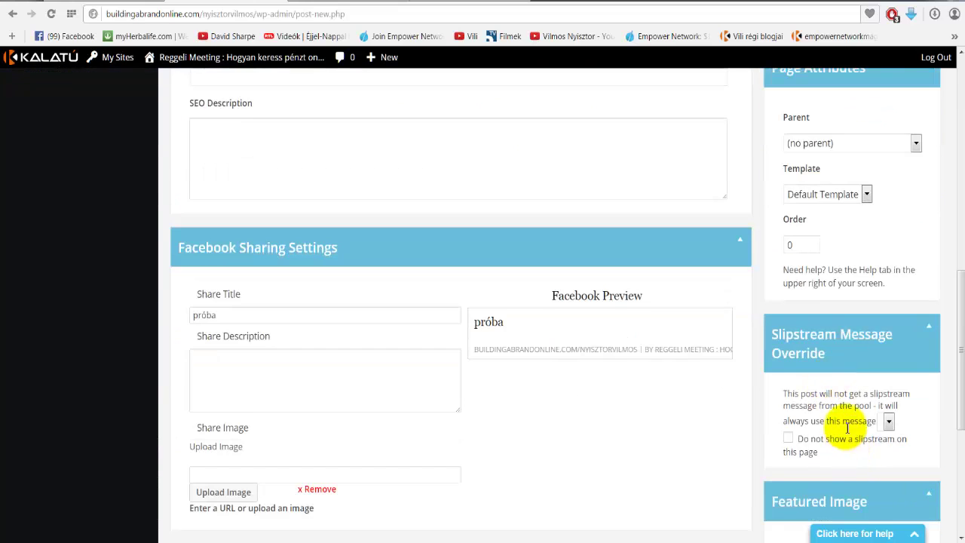
pyautogui.scroll(-2, 848, 426)
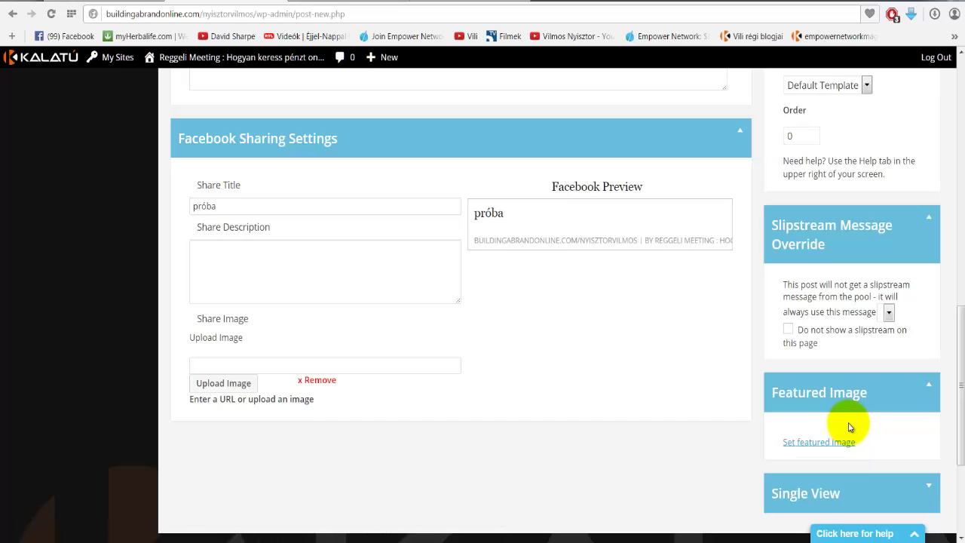
pyautogui.scroll(10, 848, 427)
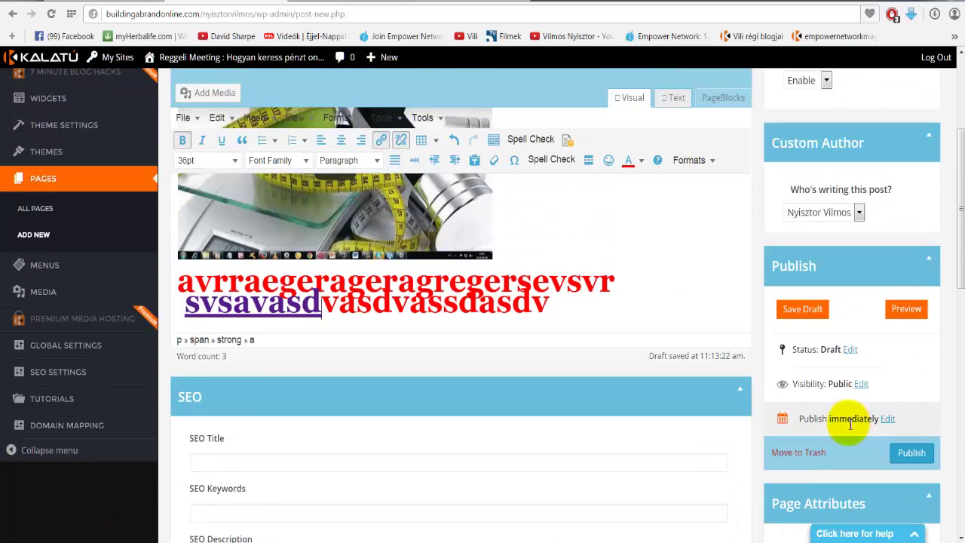
pyautogui.scroll(3, 849, 424)
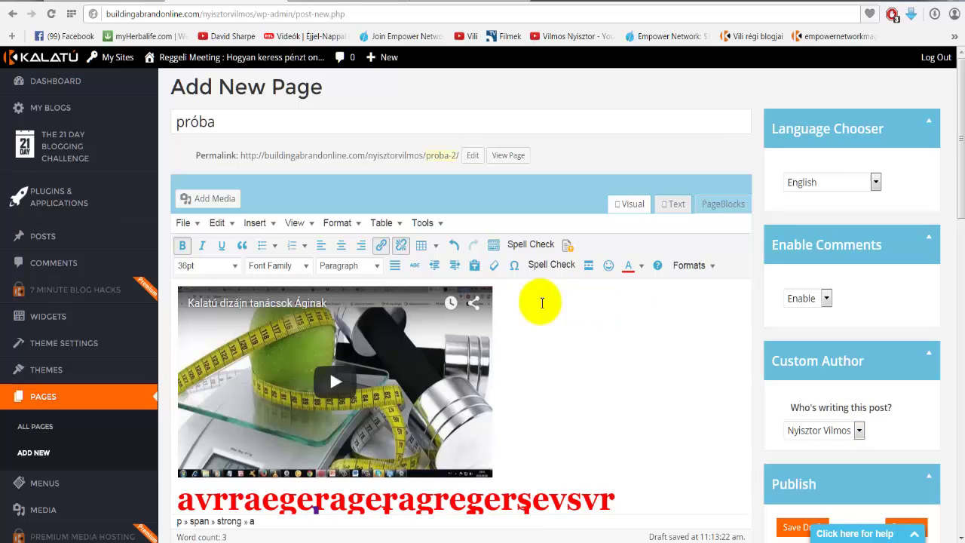
# Save the "próba" page as a draft
pyautogui.scroll(-1, 682, 339)
pyautogui.scroll(-1, 687, 340)
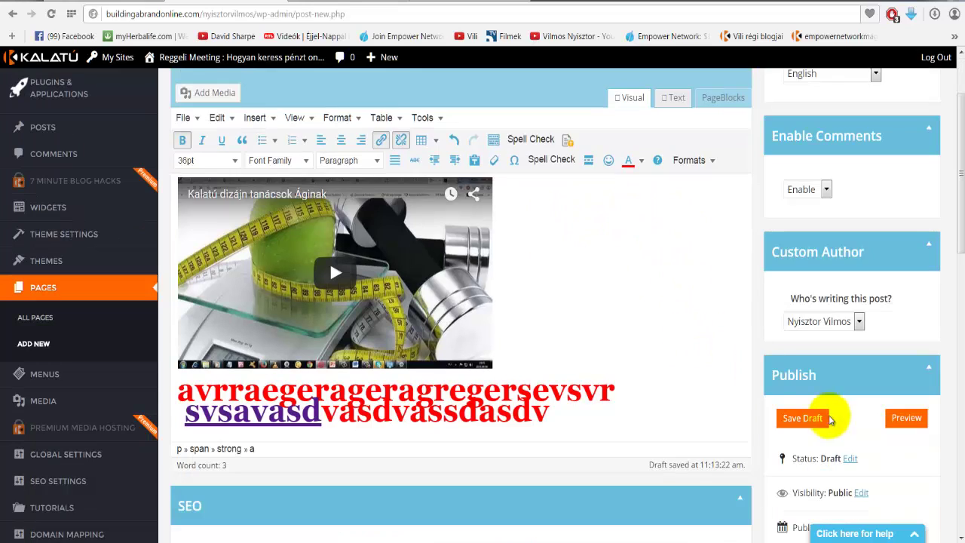
pyautogui.scroll(-2, 711, 377)
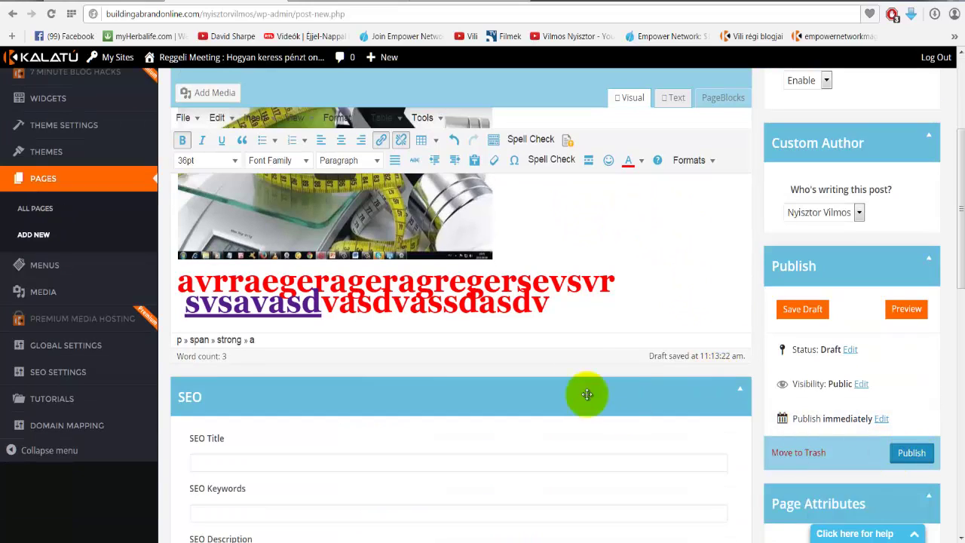
pyautogui.click(804, 313)
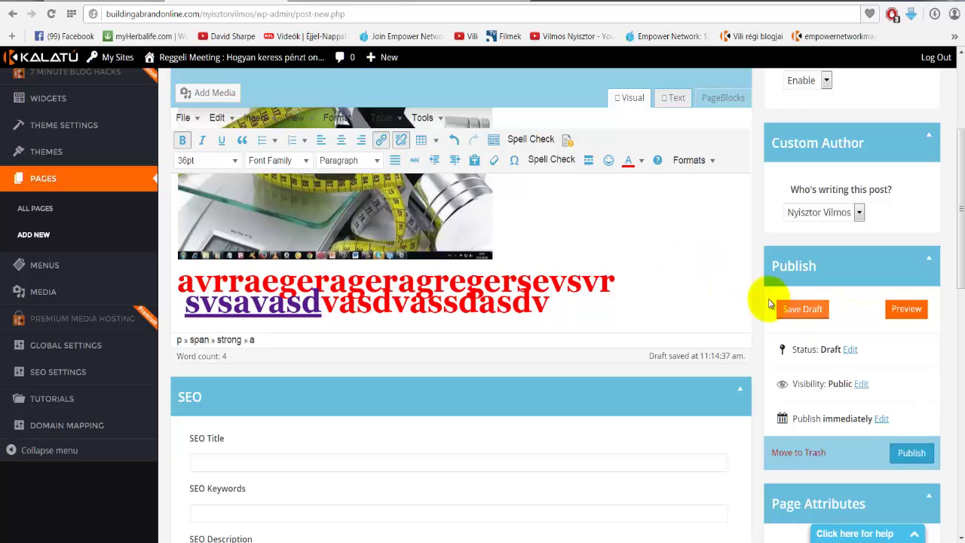
pyautogui.click(788, 314)
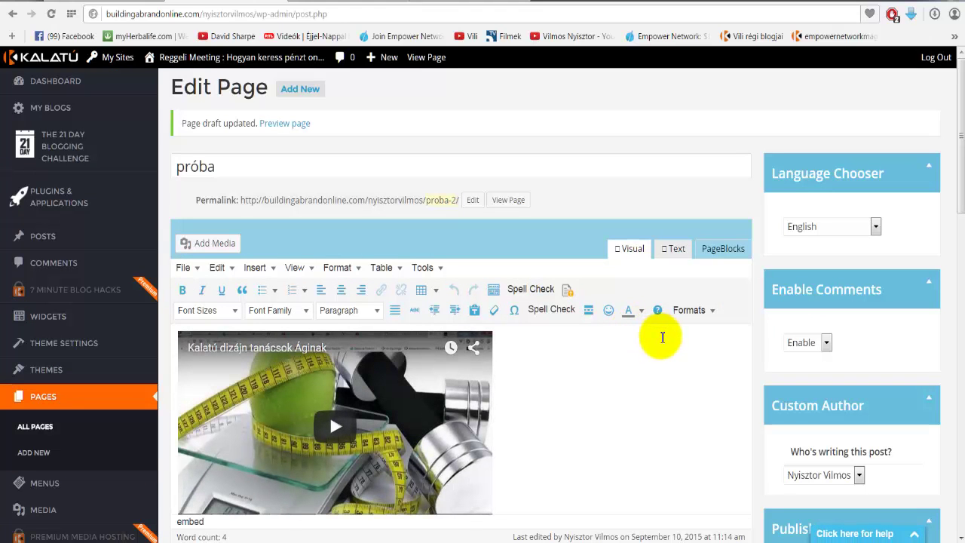
# Preview the saved draft page and view the sample text below the video
pyautogui.scroll(-2, 663, 342)
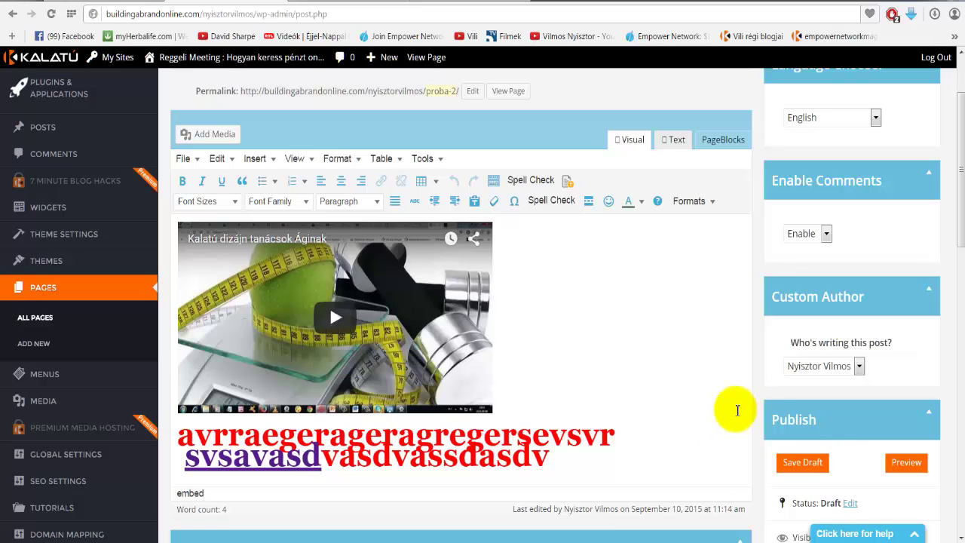
pyautogui.scroll(-2, 904, 407)
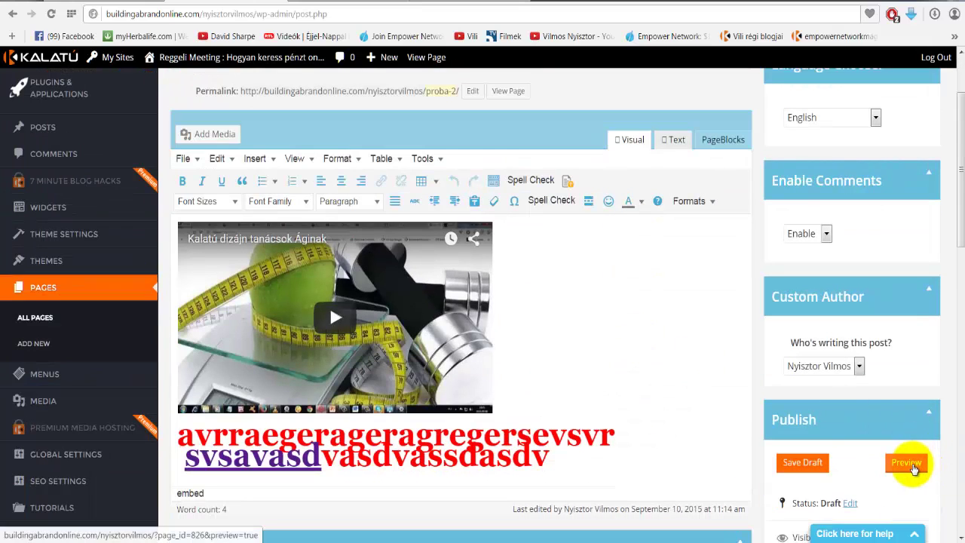
pyautogui.click(907, 463)
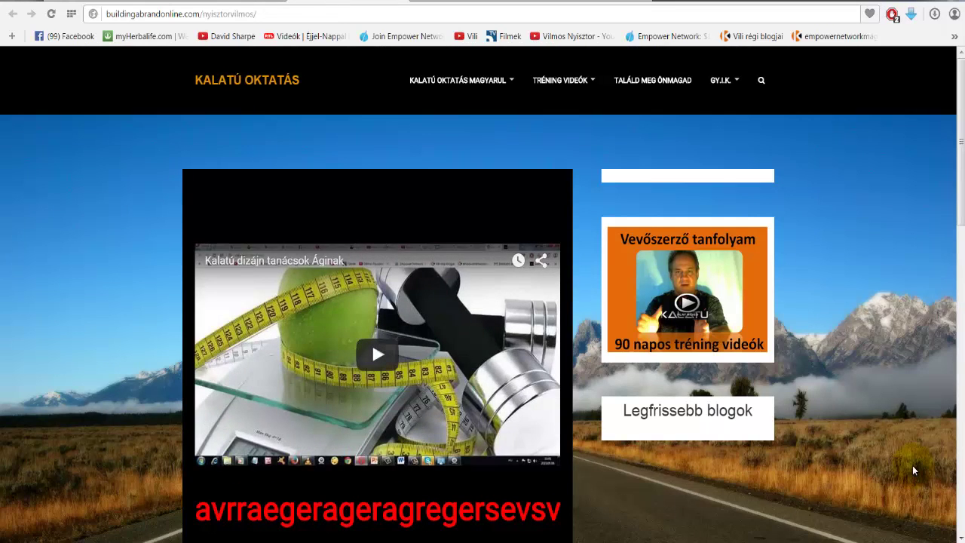
pyautogui.scroll(-2, 573, 391)
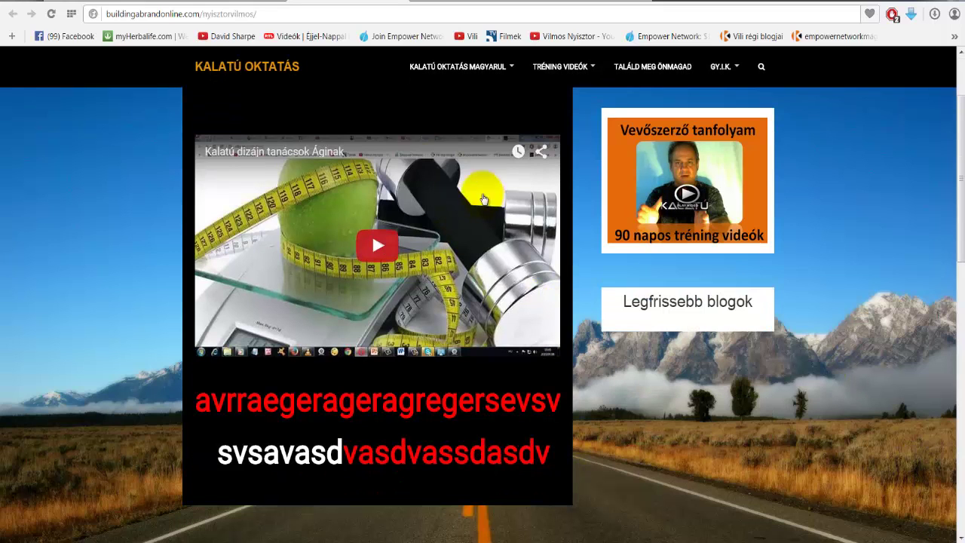
# Play the embedded video briefly in the preview, pause it and look over the page layout
pyautogui.click(381, 250)
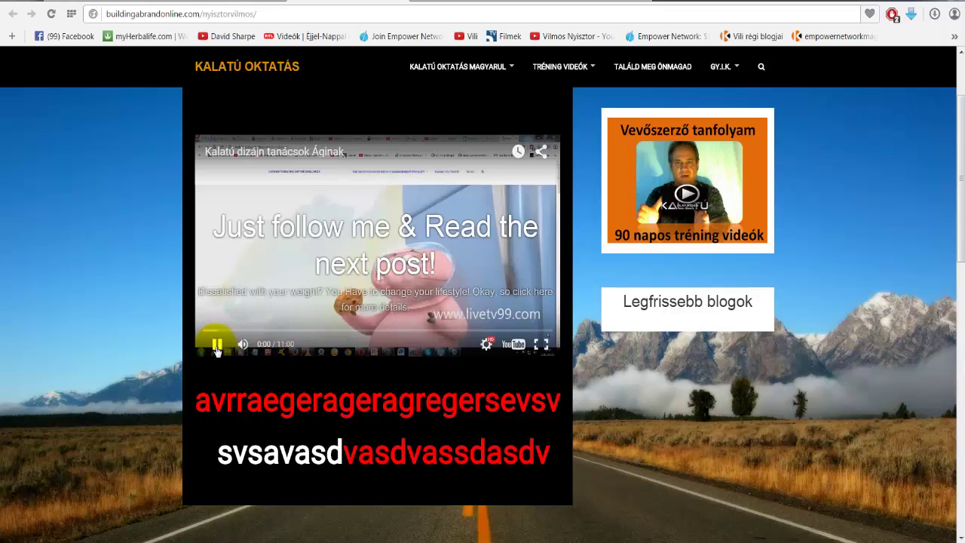
pyautogui.click(217, 345)
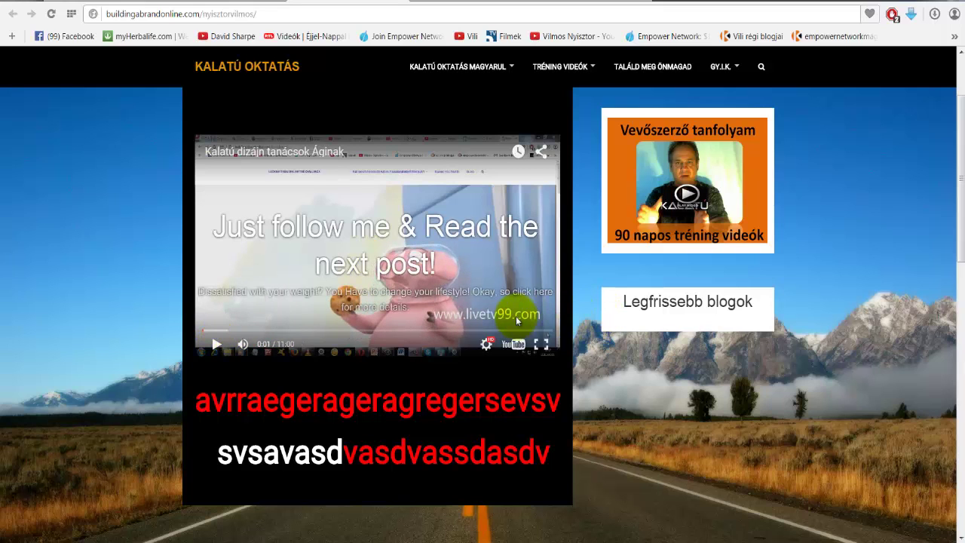
pyautogui.scroll(2, 516, 321)
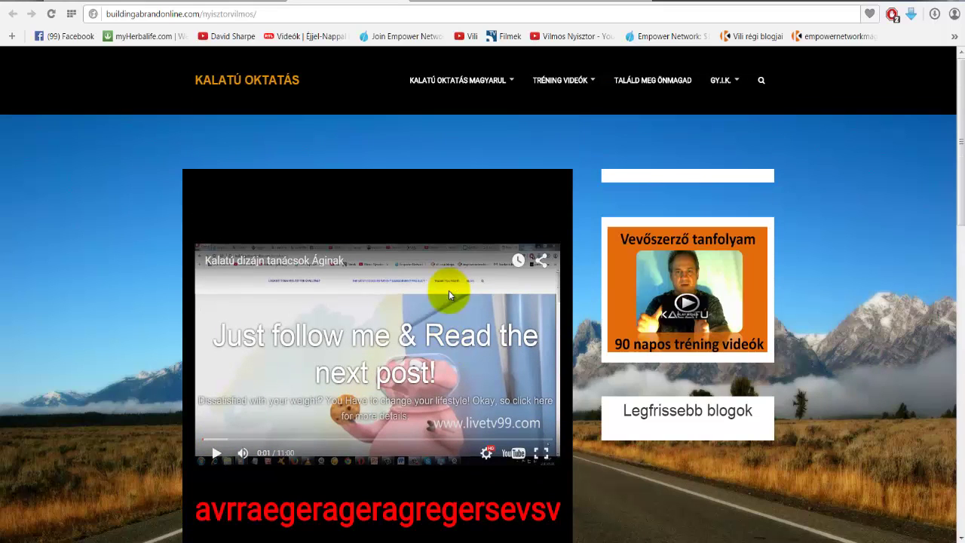
pyautogui.scroll(-2, 456, 293)
pyautogui.scroll(2, 456, 294)
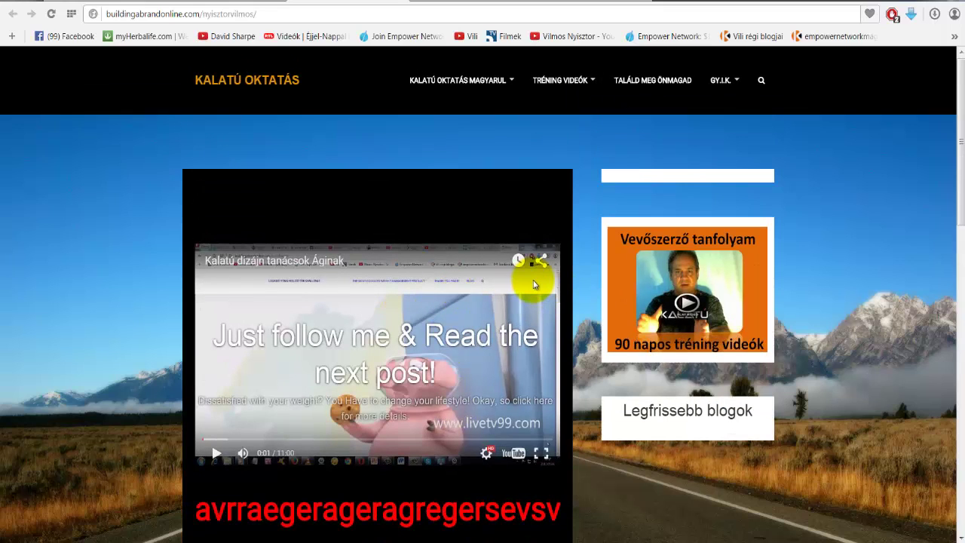
# Return to the page editor, view the page from its permalink line and come back to the editor
pyautogui.click(210, 1)
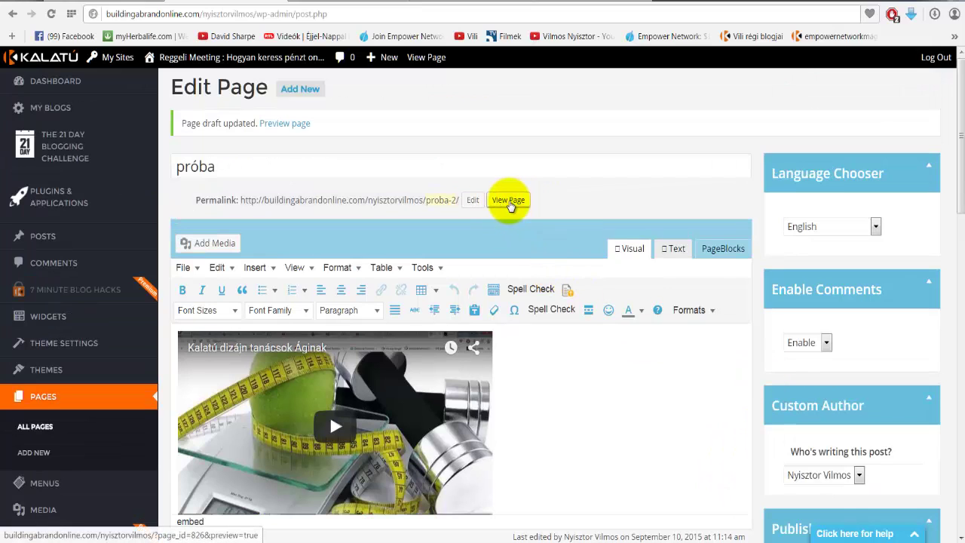
pyautogui.click(508, 200)
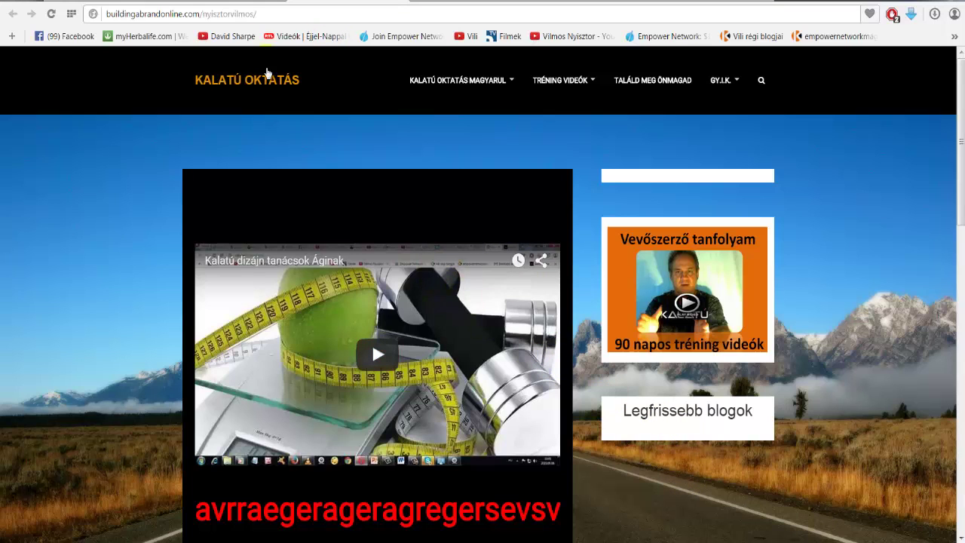
pyautogui.click(249, 2)
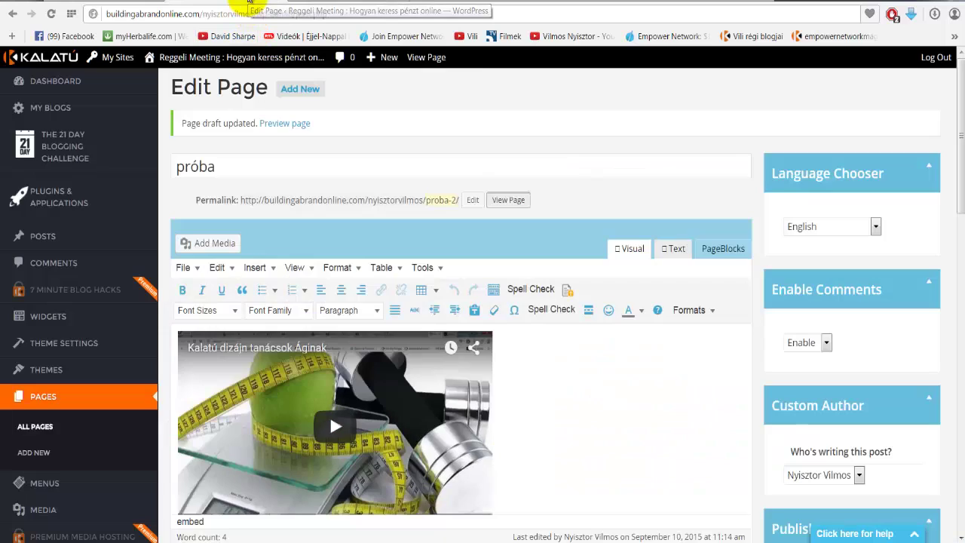
# Review the draft's title, video, linked text and publishing options in the page editor
pyautogui.scroll(-3, 679, 316)
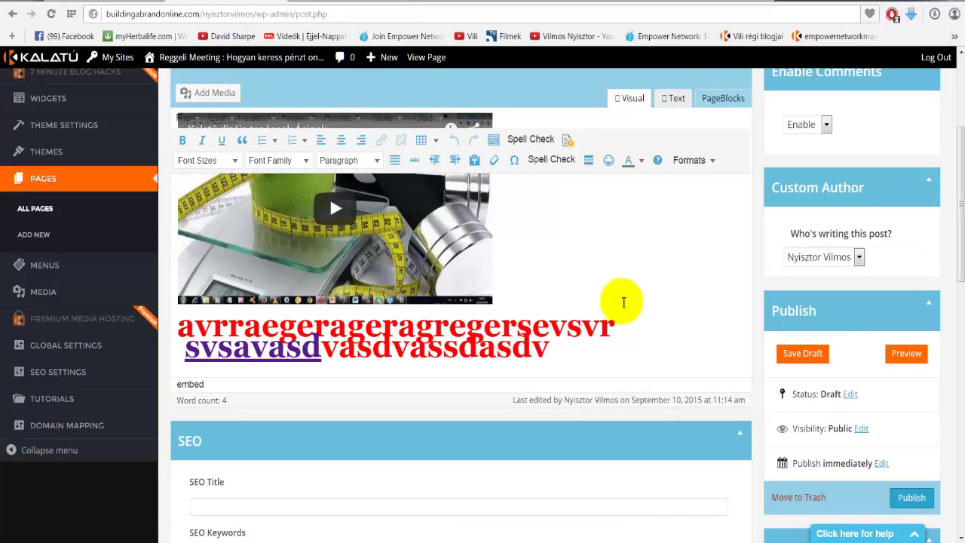
pyautogui.scroll(2, 624, 302)
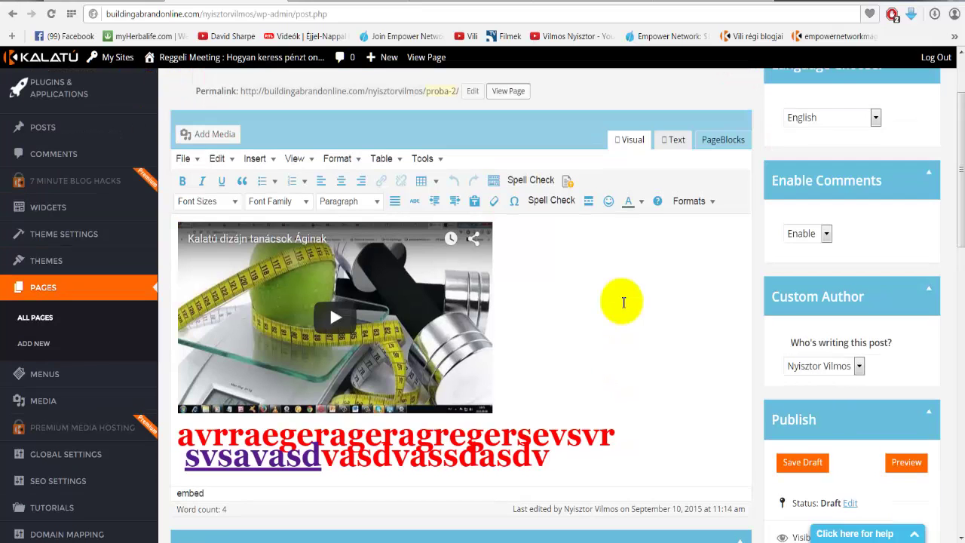
pyautogui.scroll(2, 623, 302)
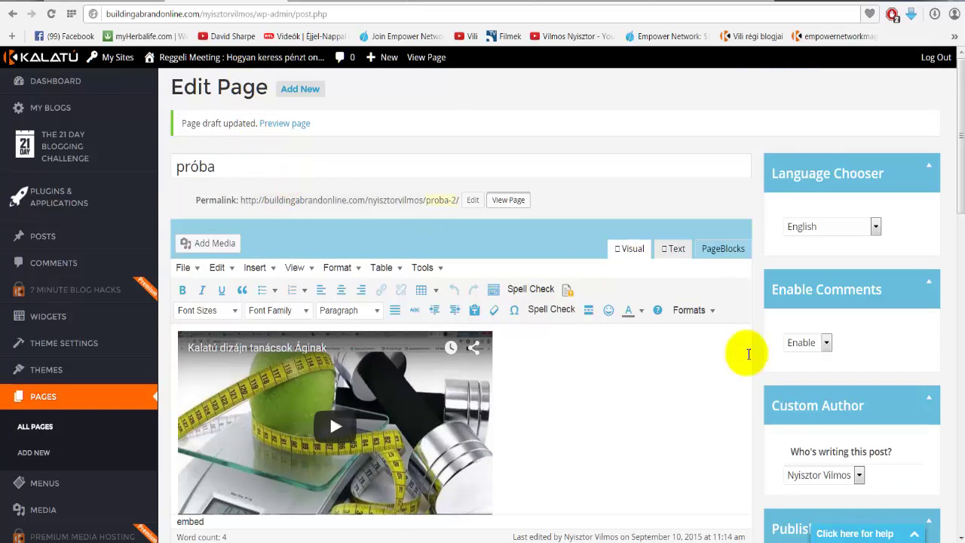
pyautogui.scroll(-3, 754, 354)
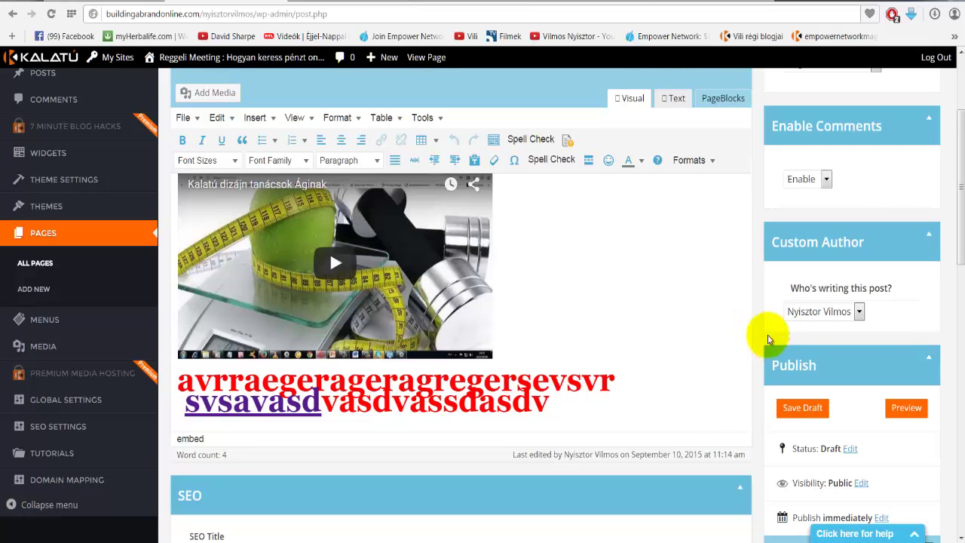
pyautogui.scroll(-2, 954, 410)
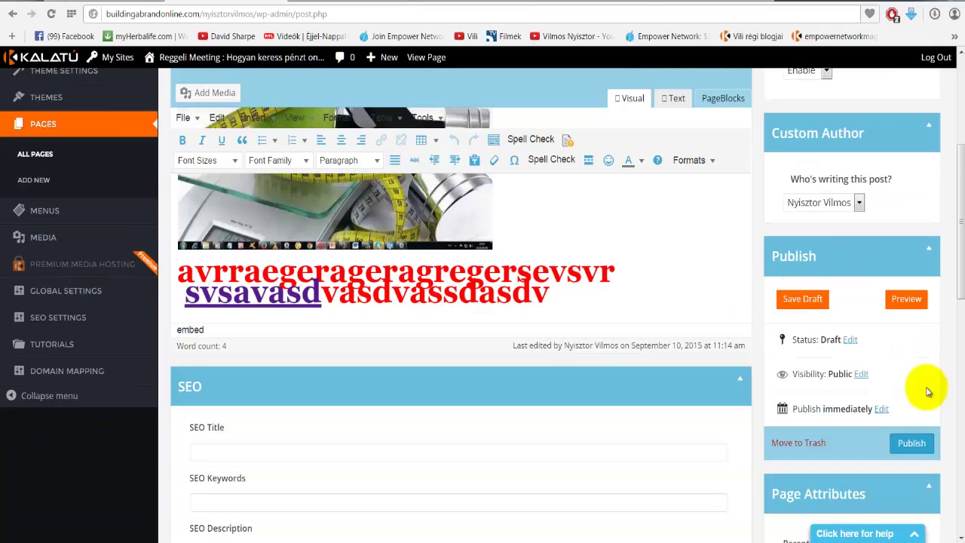
pyautogui.click(912, 443)
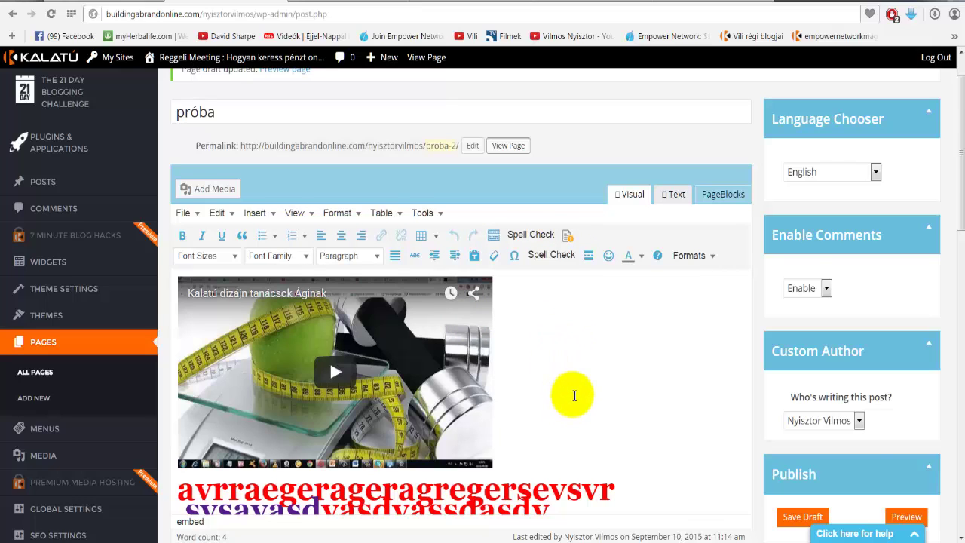
pyautogui.scroll(-1, 577, 414)
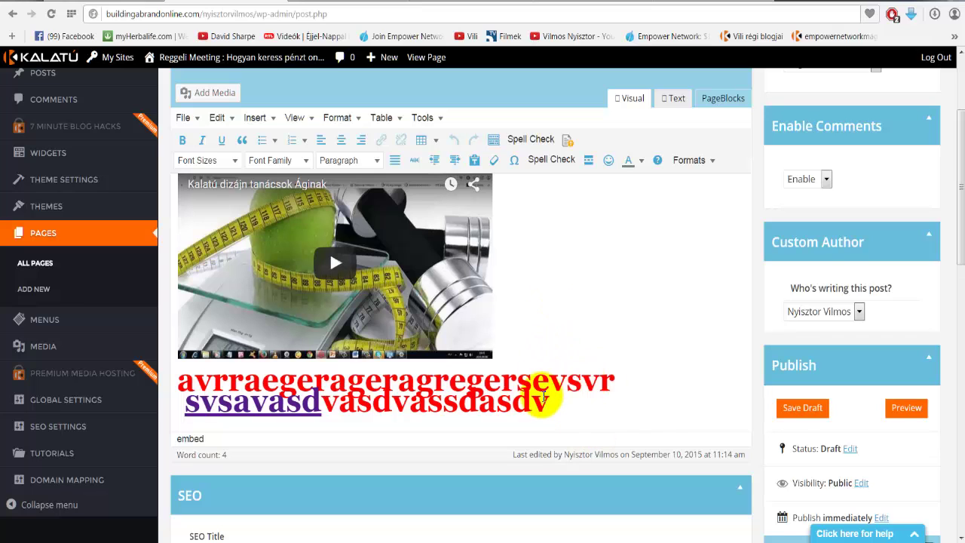
pyautogui.scroll(1, 577, 315)
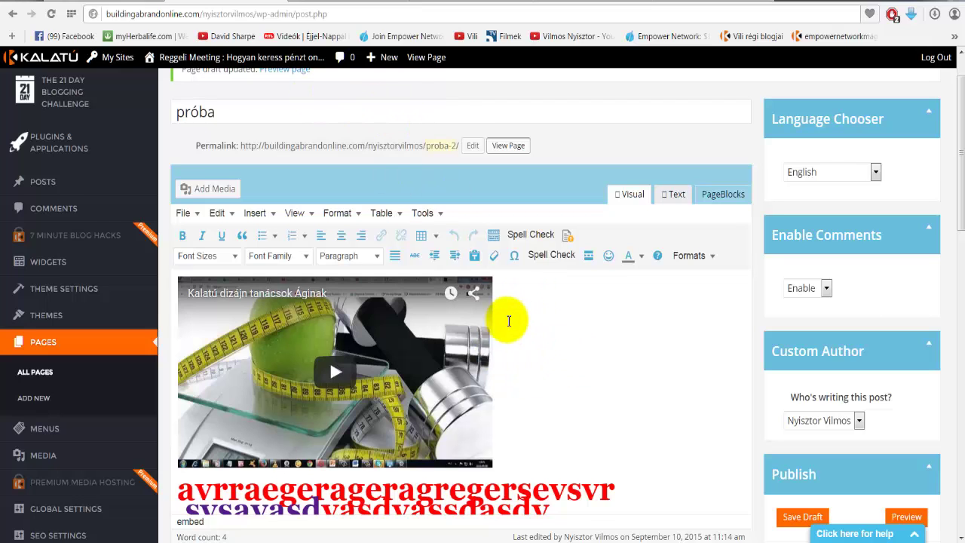
pyautogui.scroll(1, 505, 322)
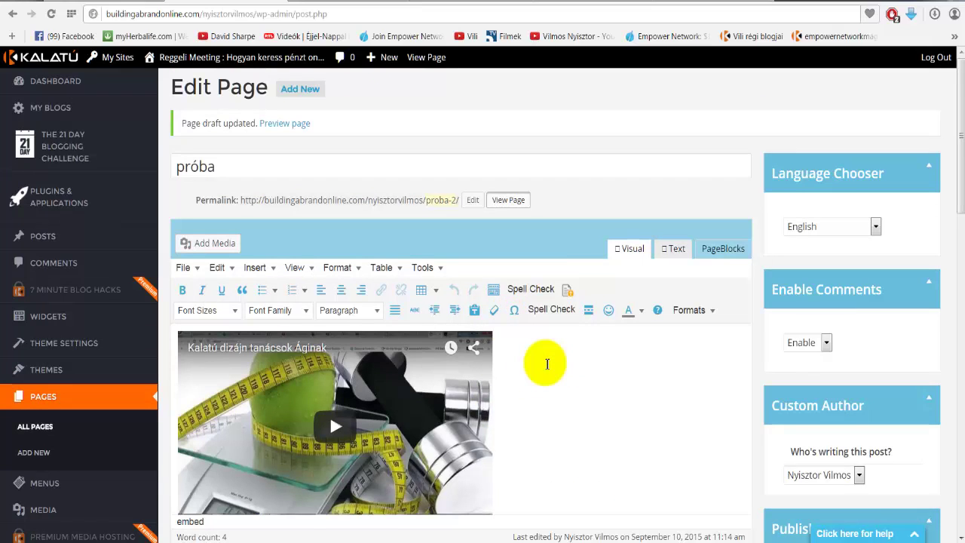
pyautogui.scroll(-1, 547, 364)
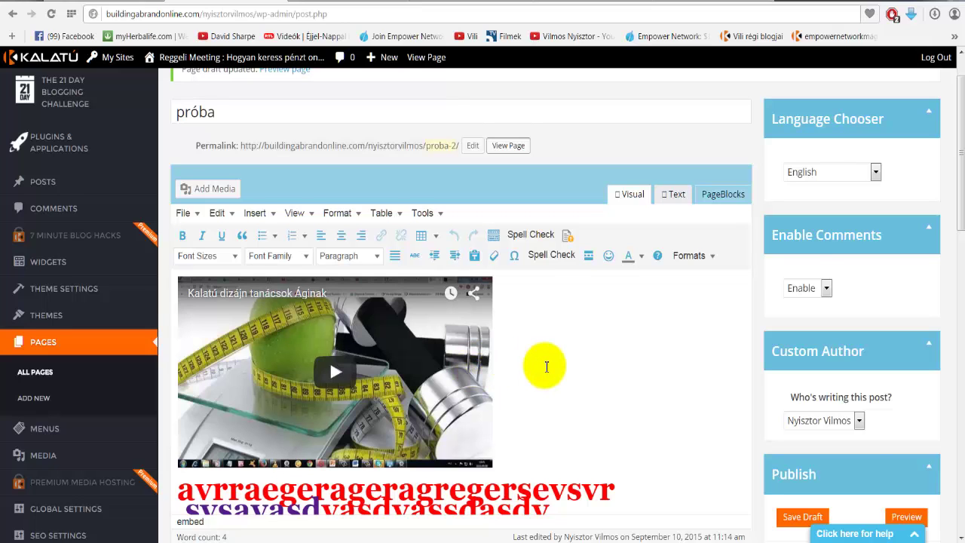
pyautogui.scroll(-1, 528, 355)
pyautogui.scroll(-1, 252, 264)
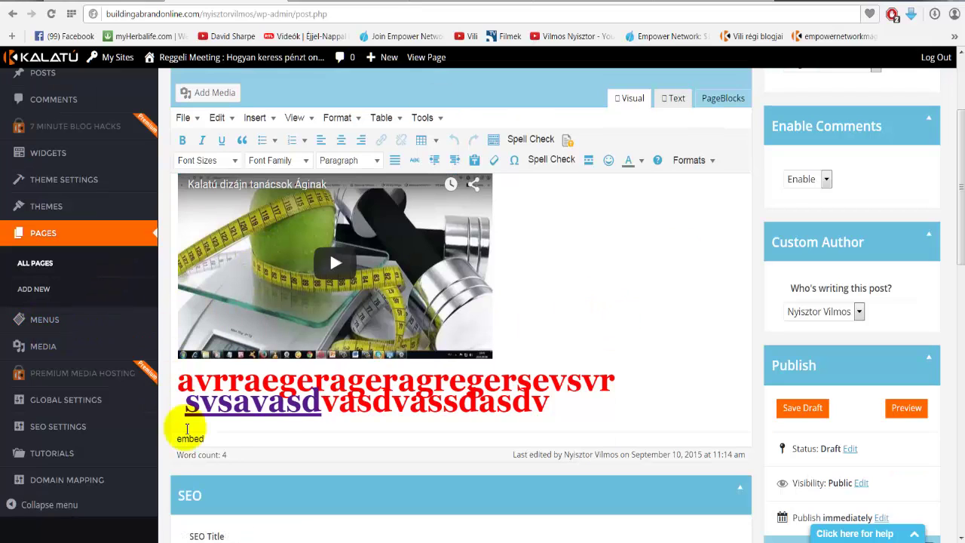
# Open the menu management page and look through the most recent pages available for the Footer Menu
pyautogui.click(46, 325)
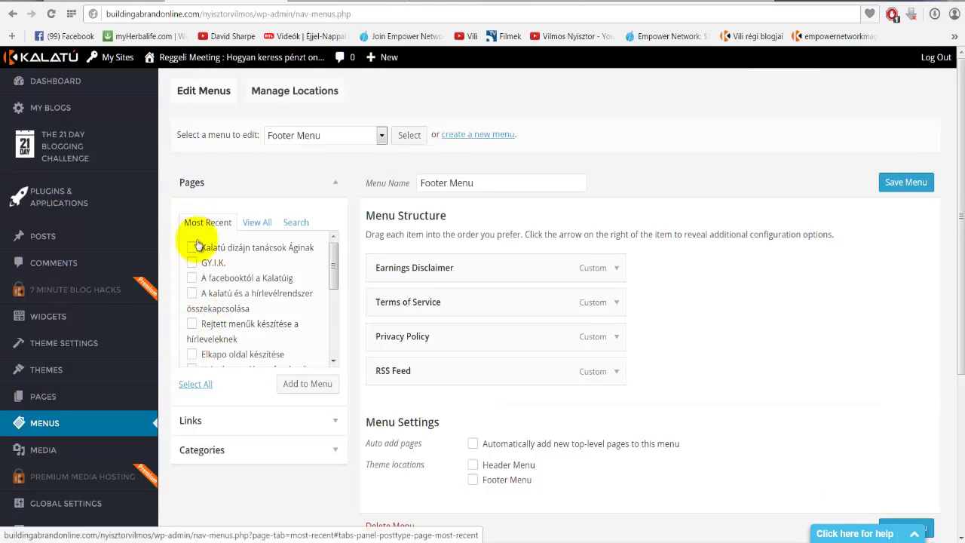
pyautogui.scroll(-5, 207, 260)
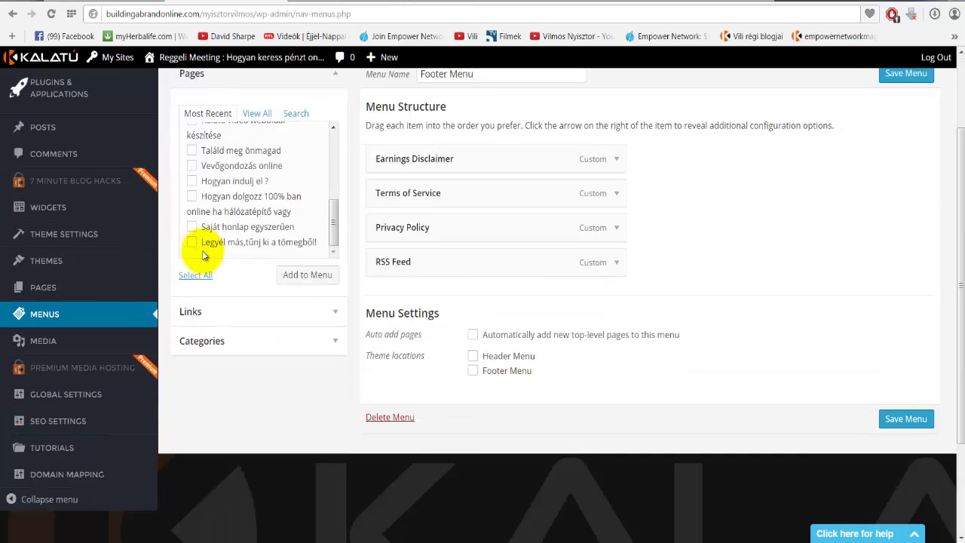
pyautogui.moveTo(335, 237); pyautogui.dragTo(337, 168)
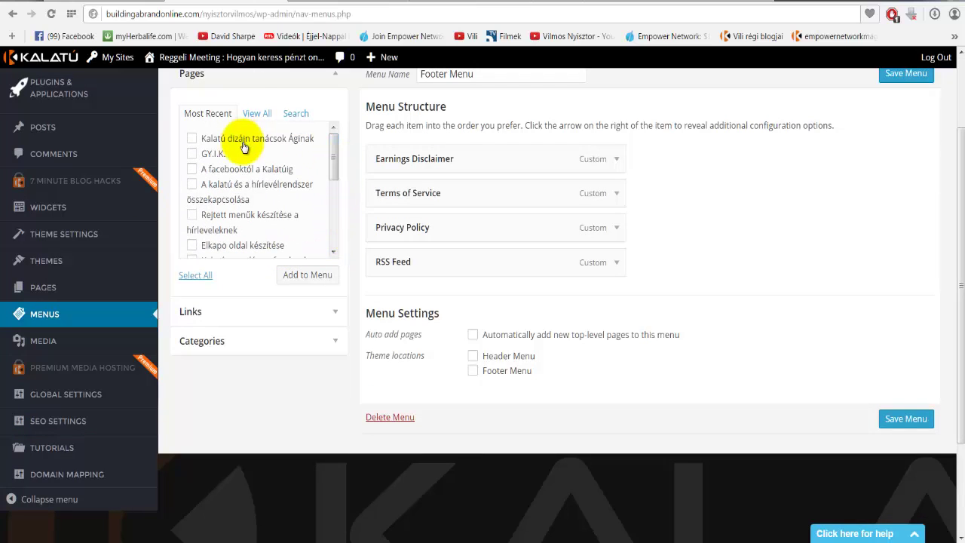
pyautogui.scroll(2, 256, 196)
pyautogui.scroll(-5, 273, 308)
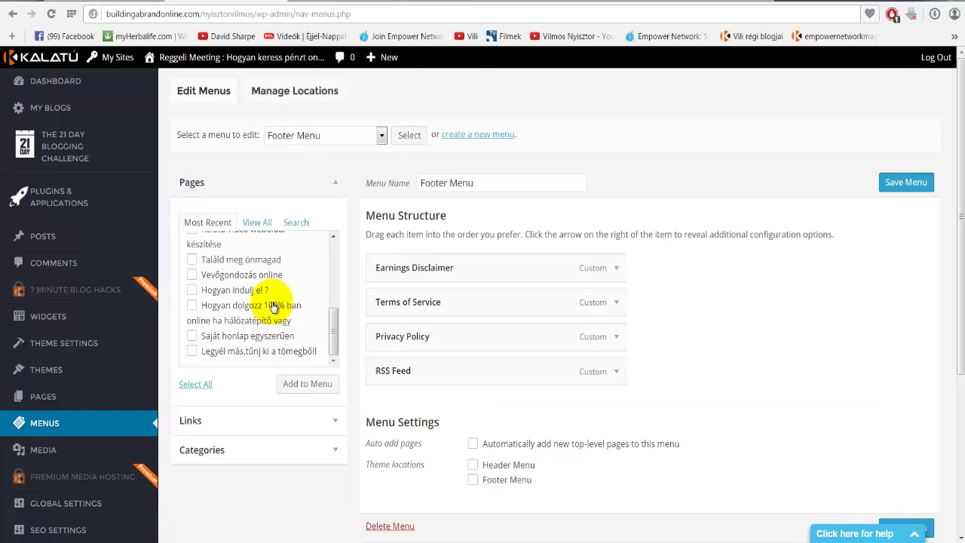
pyautogui.scroll(4, 270, 306)
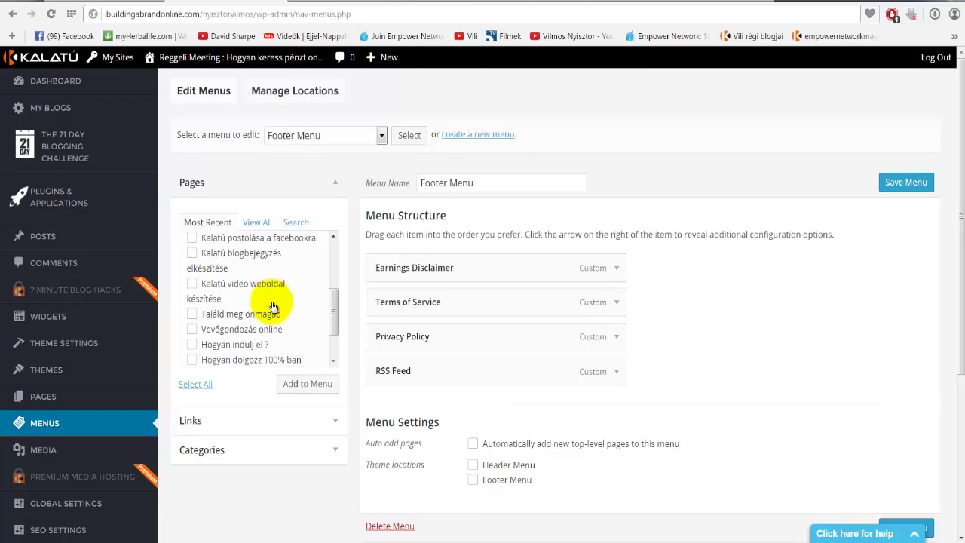
# Open the list of all pages and look through its first three result pages for the próba draft
pyautogui.click(42, 397)
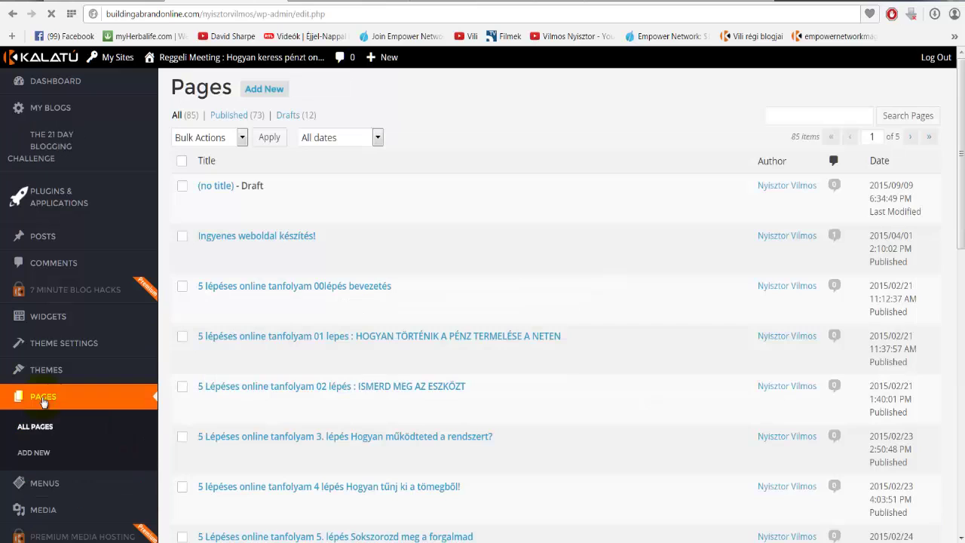
pyautogui.moveTo(305, 256)
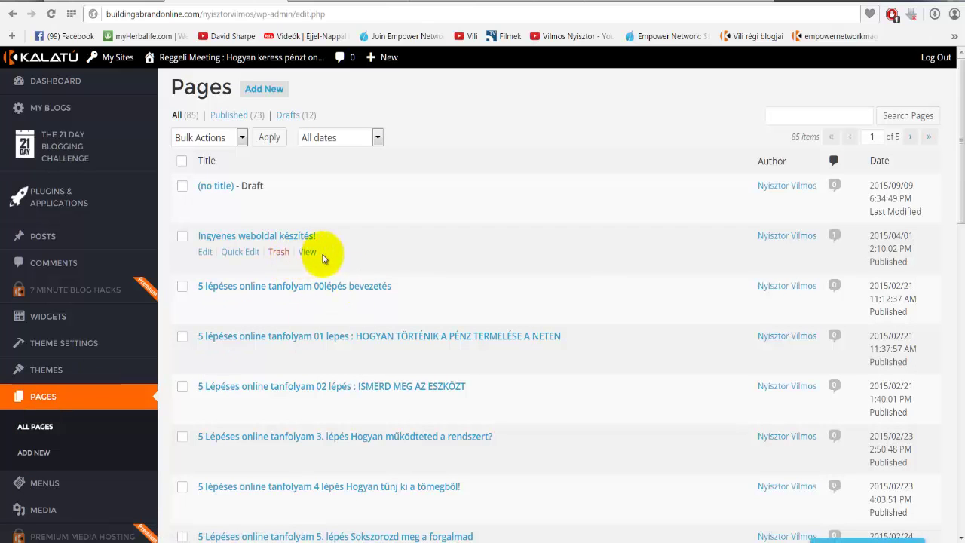
pyautogui.scroll(-9, 330, 255)
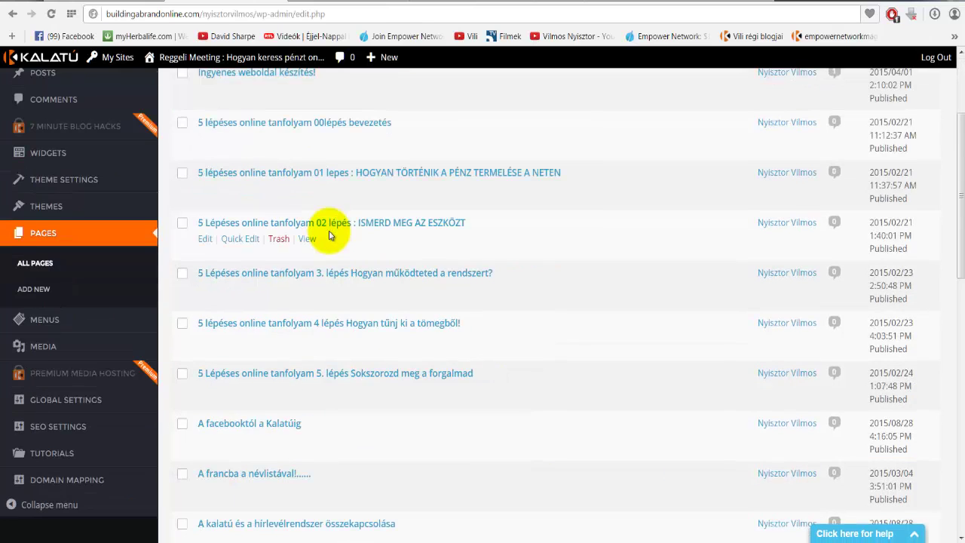
pyautogui.scroll(-3, 328, 231)
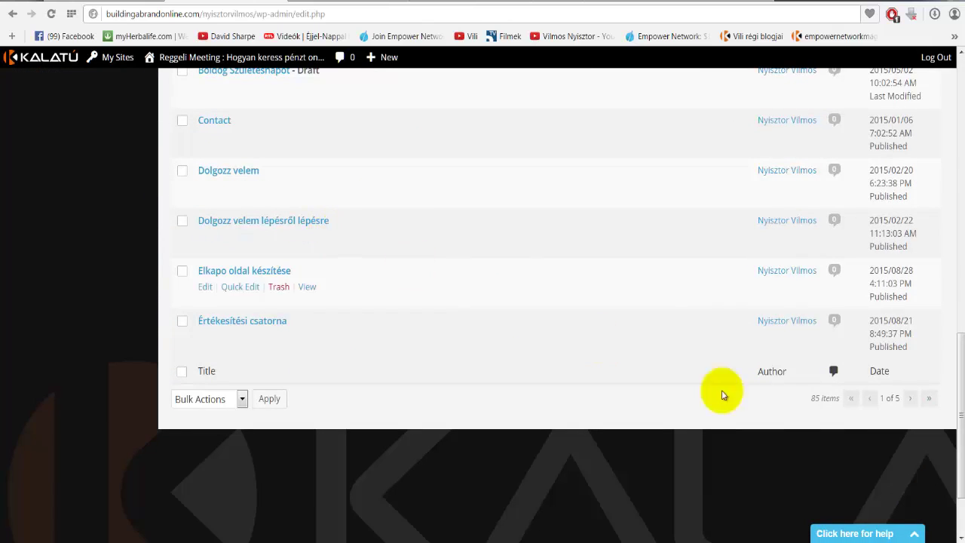
pyautogui.click(910, 398)
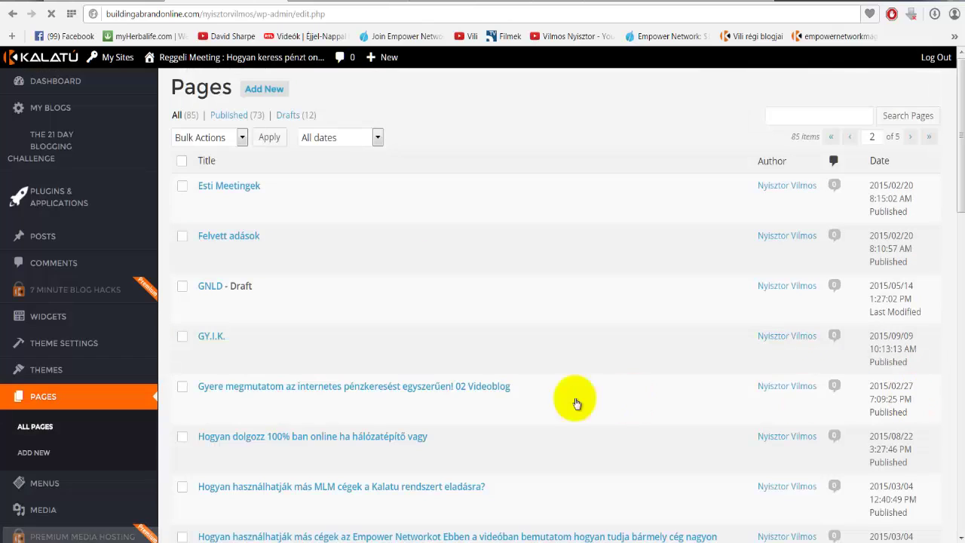
pyautogui.scroll(-5, 379, 250)
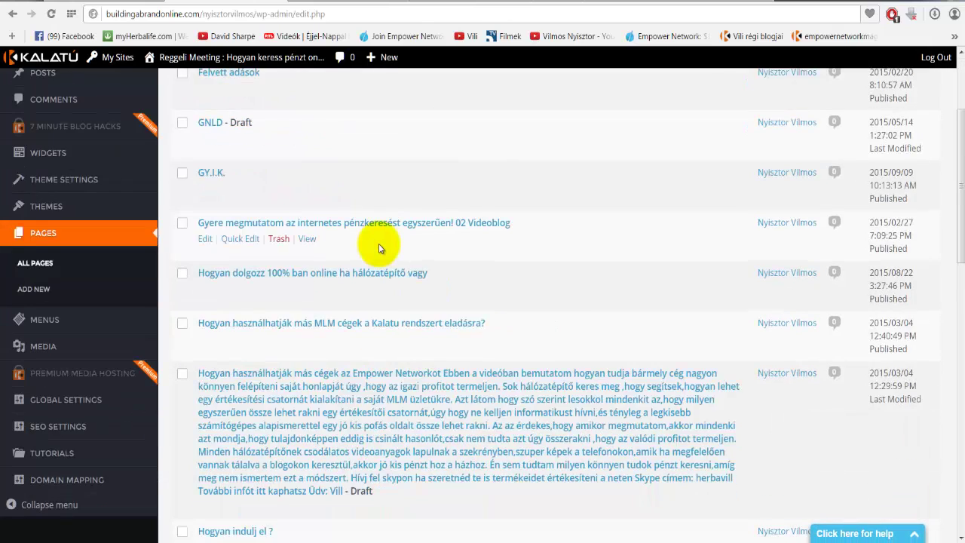
pyautogui.scroll(-6, 380, 249)
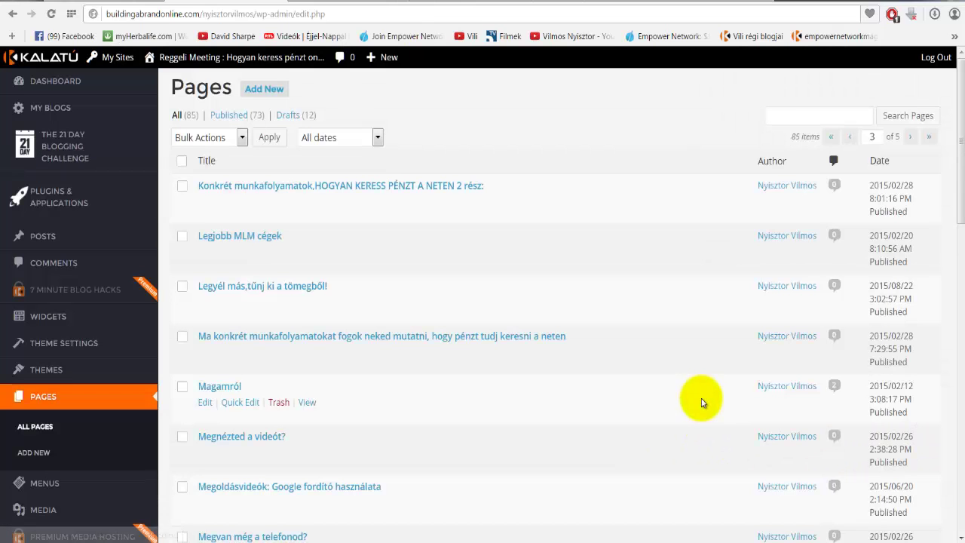
pyautogui.scroll(-4, 701, 401)
pyautogui.scroll(-6, 701, 402)
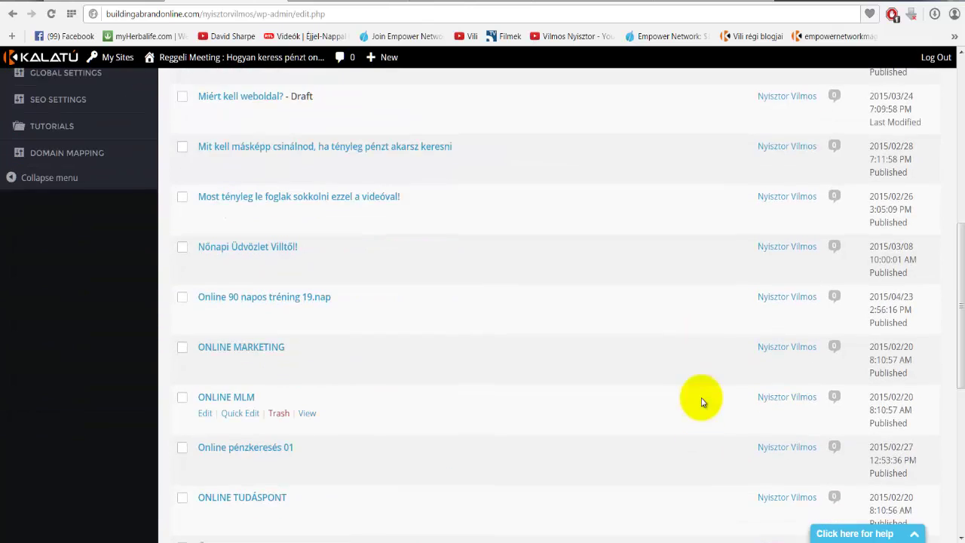
pyautogui.scroll(10, 698, 403)
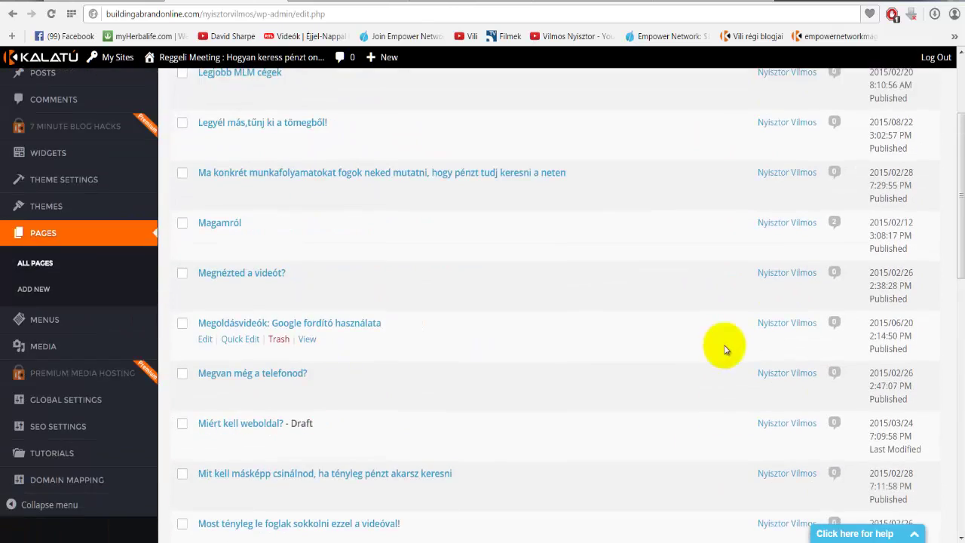
# Search the pages for "próba" and open the "Próba" draft dated 2015/09/09 for editing
pyautogui.click(806, 119)
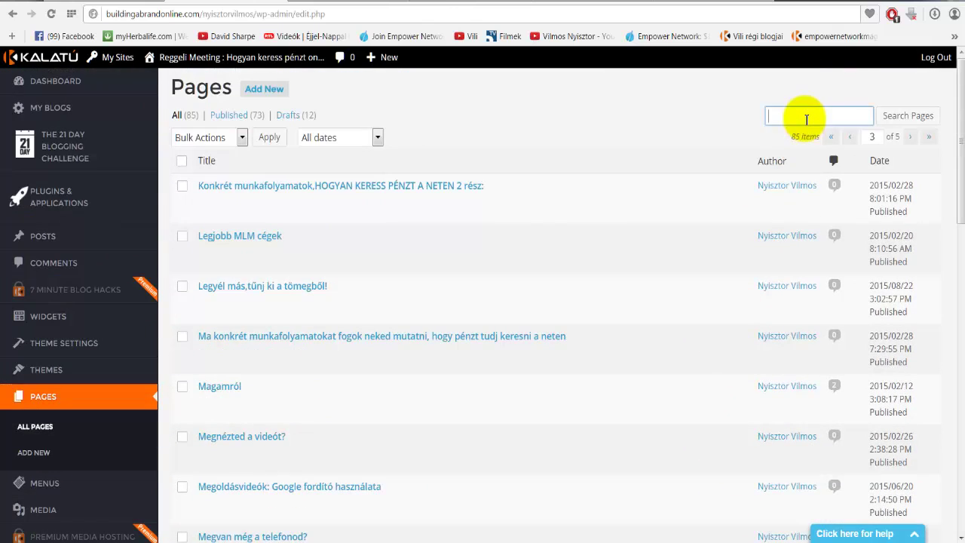
pyautogui.write('próba')
pyautogui.click(907, 117)
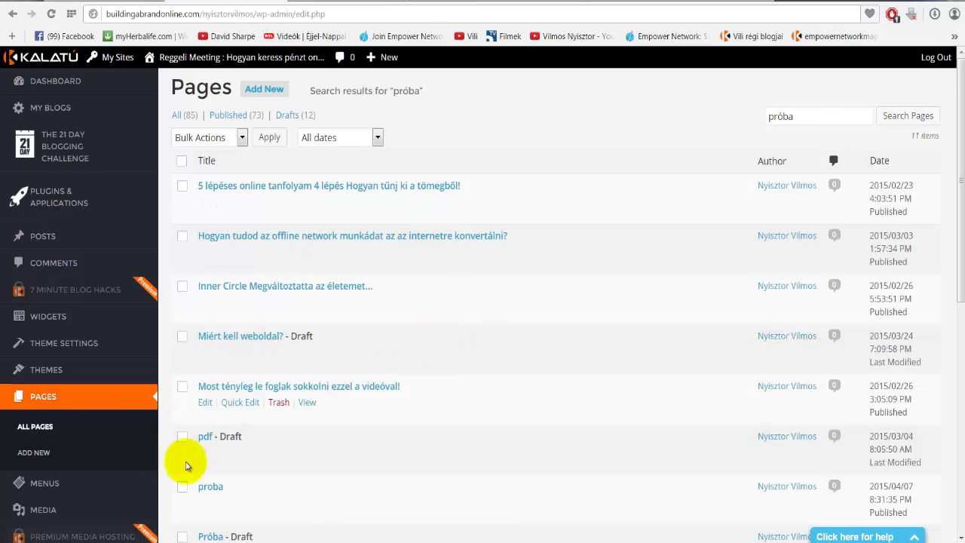
pyautogui.scroll(-1, 196, 467)
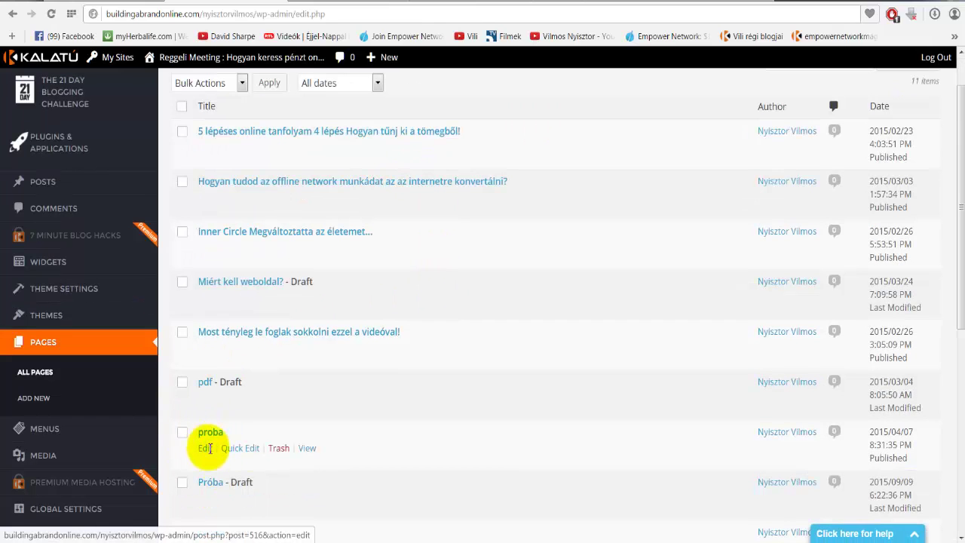
pyautogui.scroll(-1, 226, 448)
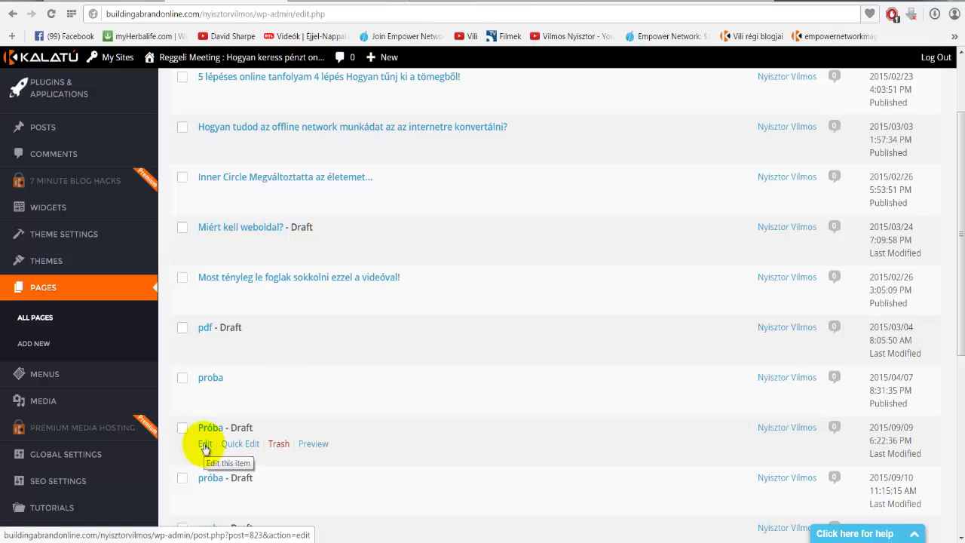
pyautogui.click(204, 446)
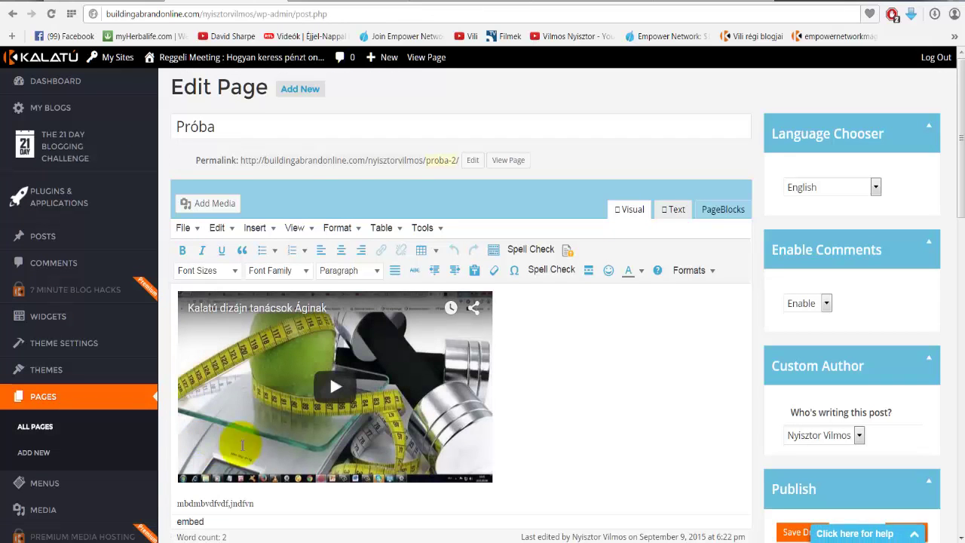
# Publish the "Próba" page with its embedded video and text
pyautogui.scroll(-2, 462, 402)
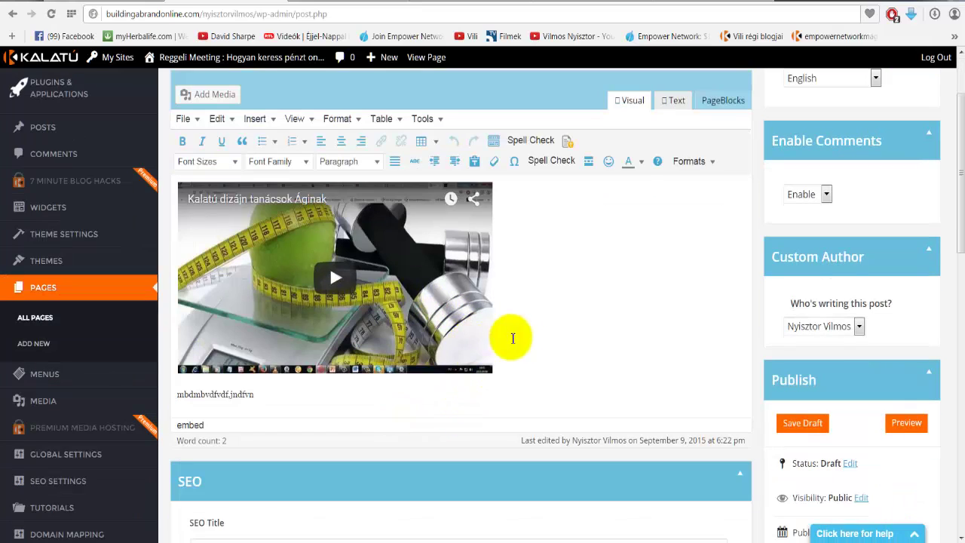
pyautogui.scroll(-3, 674, 376)
pyautogui.click(913, 407)
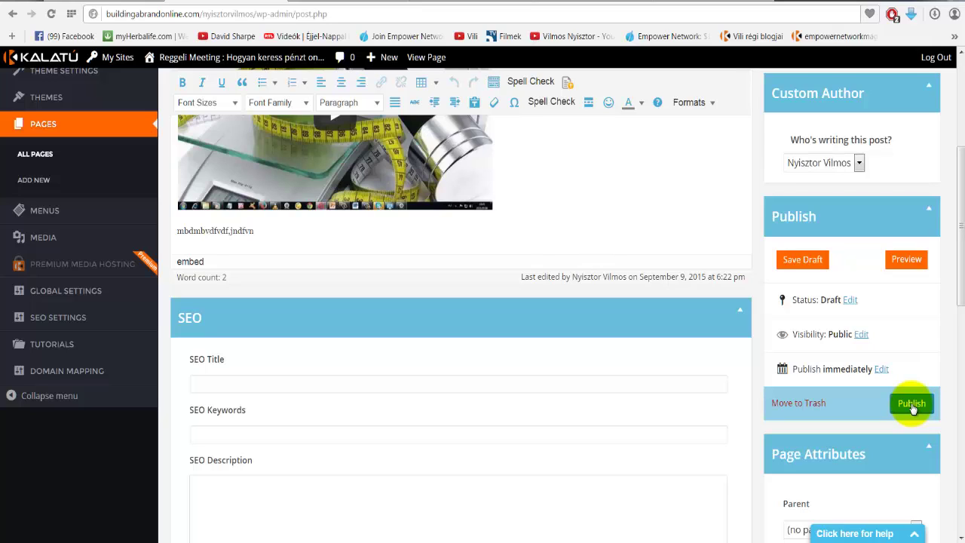
pyautogui.click(912, 405)
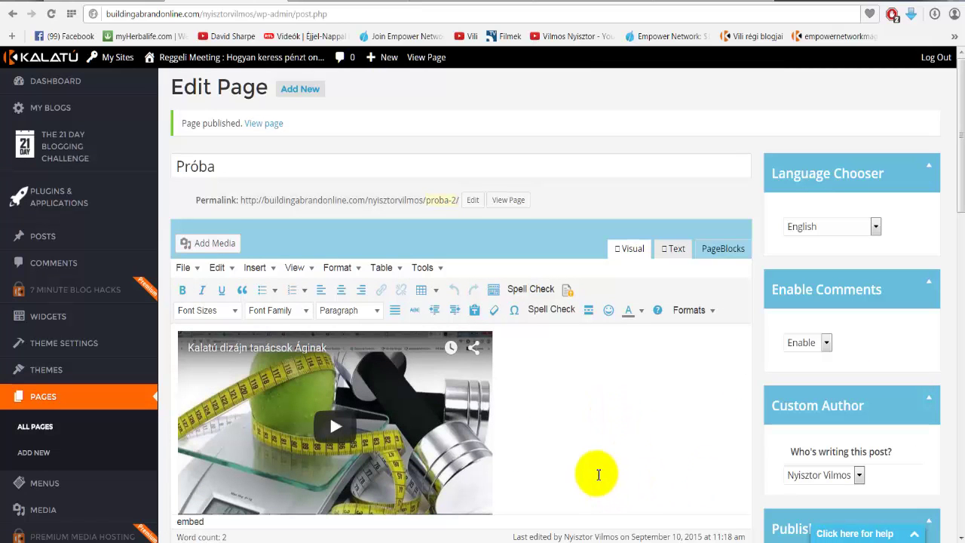
# Add the recently published Próba page to the Footer Menu after RSS Feed and save the menu
pyautogui.scroll(-1, 155, 425)
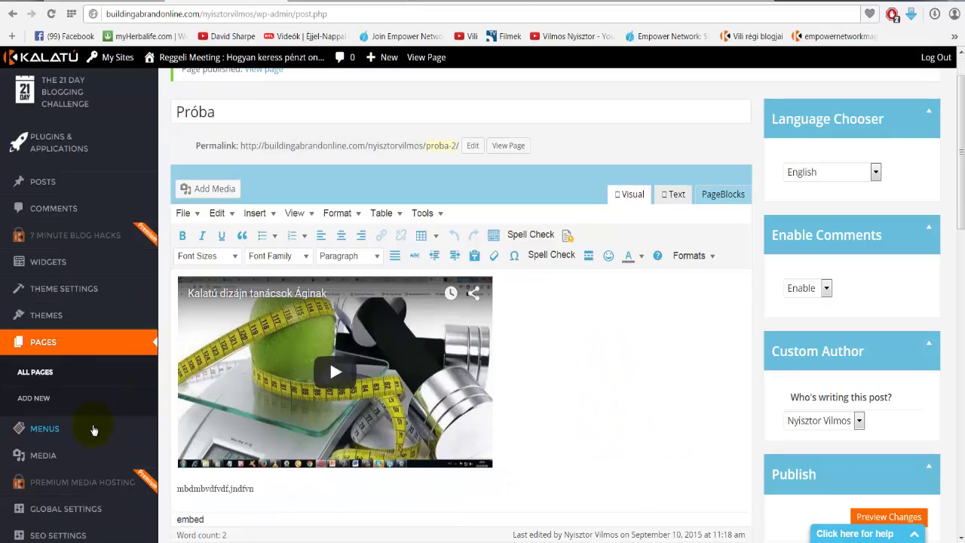
pyautogui.click(41, 434)
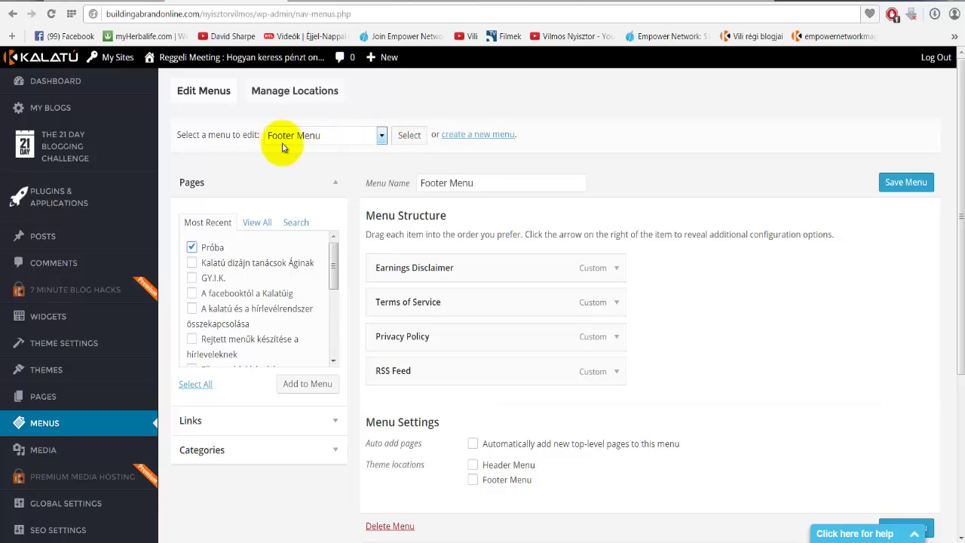
pyautogui.click(382, 136)
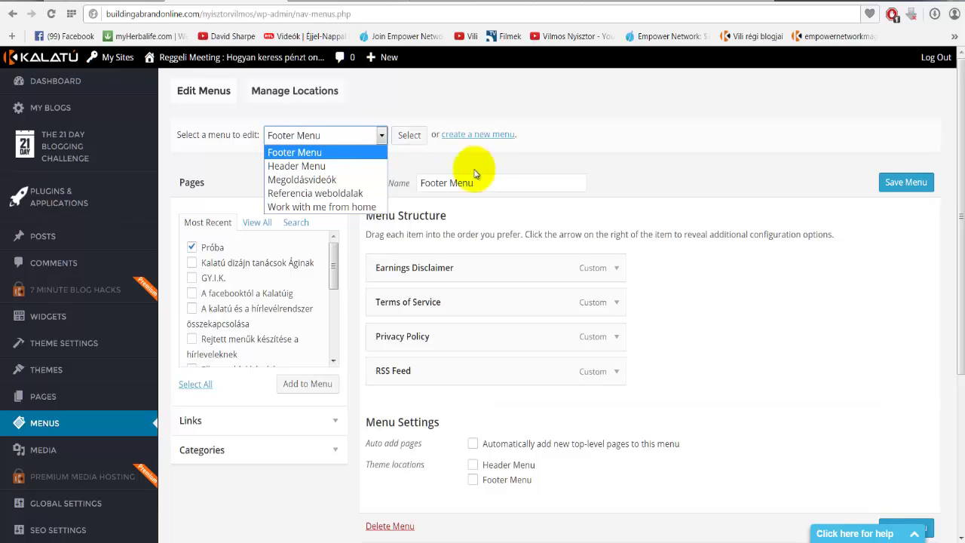
pyautogui.click(539, 137)
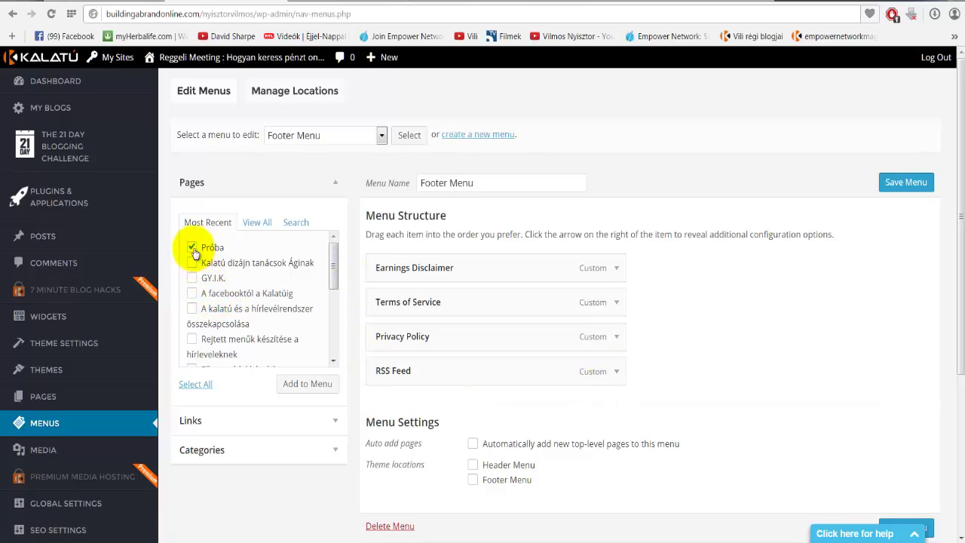
pyautogui.click(296, 388)
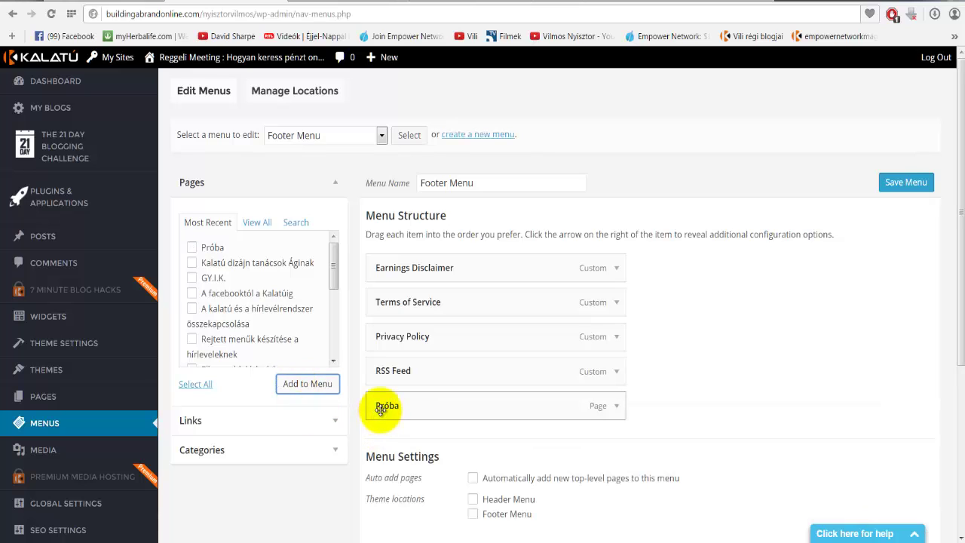
pyautogui.moveTo(378, 410); pyautogui.dragTo(539, 393)
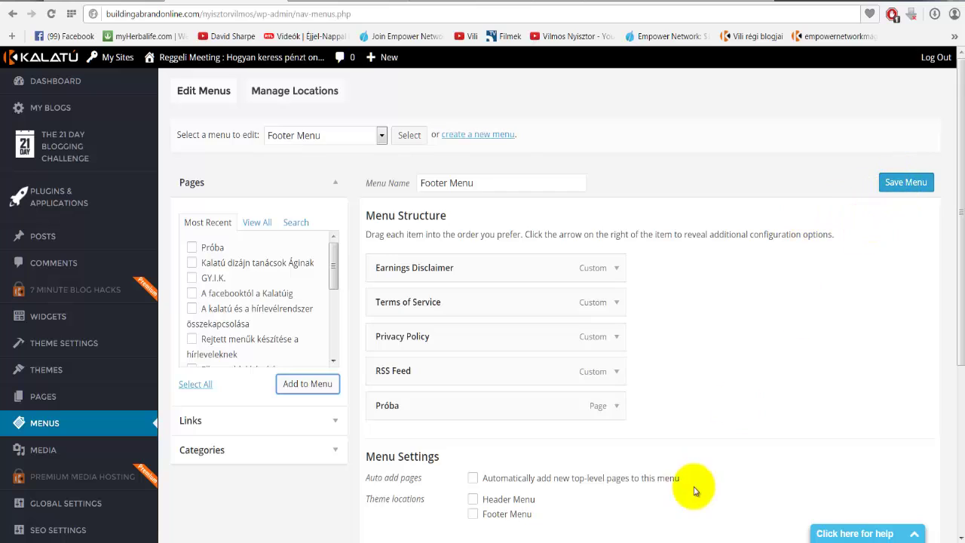
pyautogui.click(895, 187)
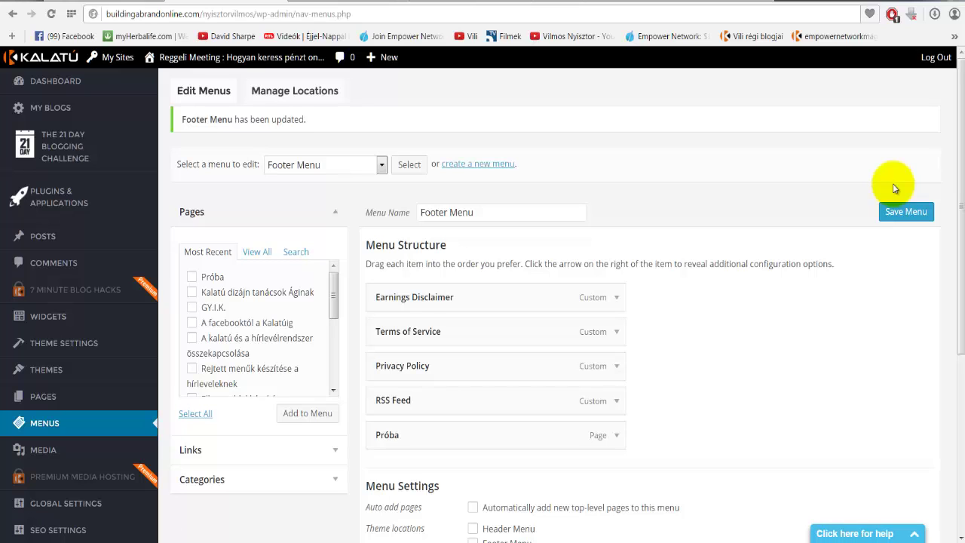
# Visit the live blog site, toggle the header video's sound and look down the page to check the menu
pyautogui.moveTo(190, 64)
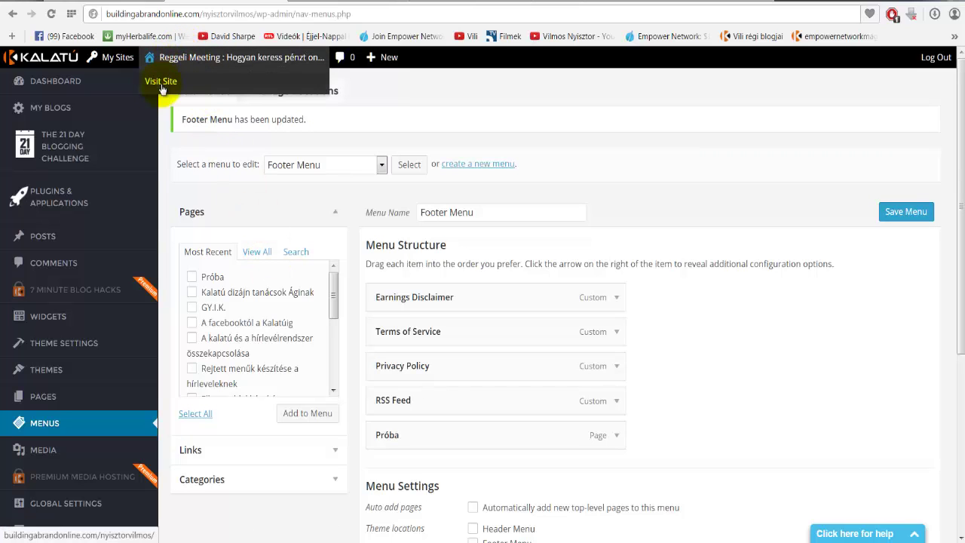
pyautogui.click(157, 83)
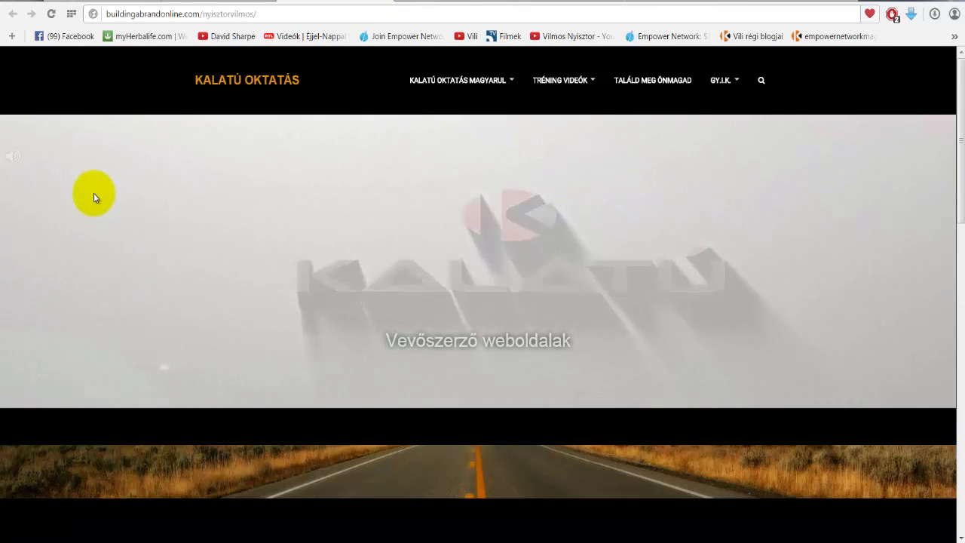
pyautogui.click(21, 152)
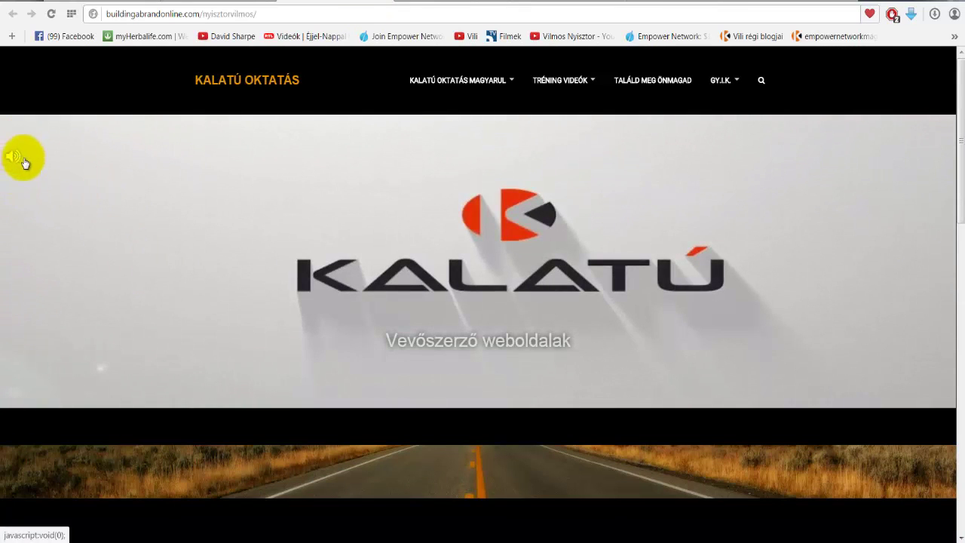
pyautogui.scroll(-3, 556, 338)
pyautogui.scroll(-10, 556, 338)
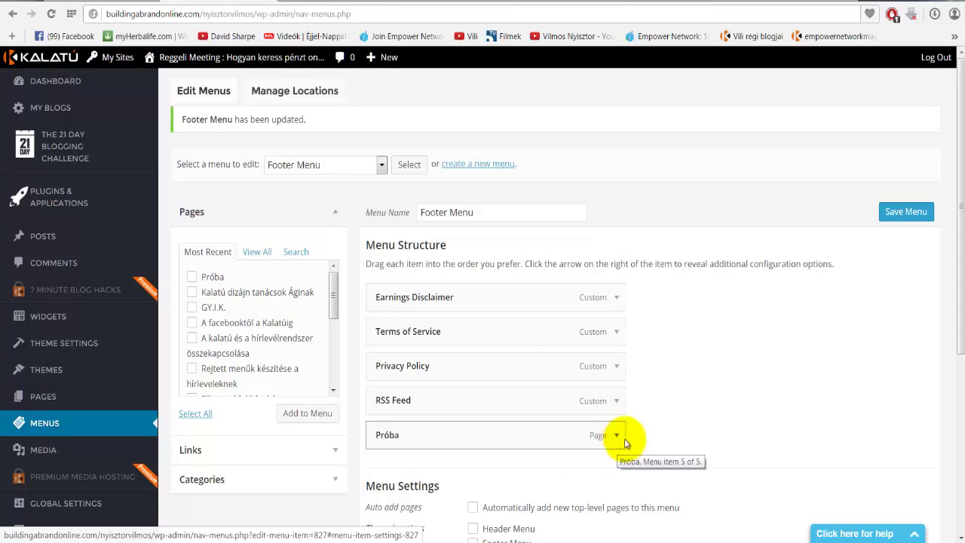
# Remove the Próba item from the Footer Menu structure
pyautogui.scroll(-2, 616, 438)
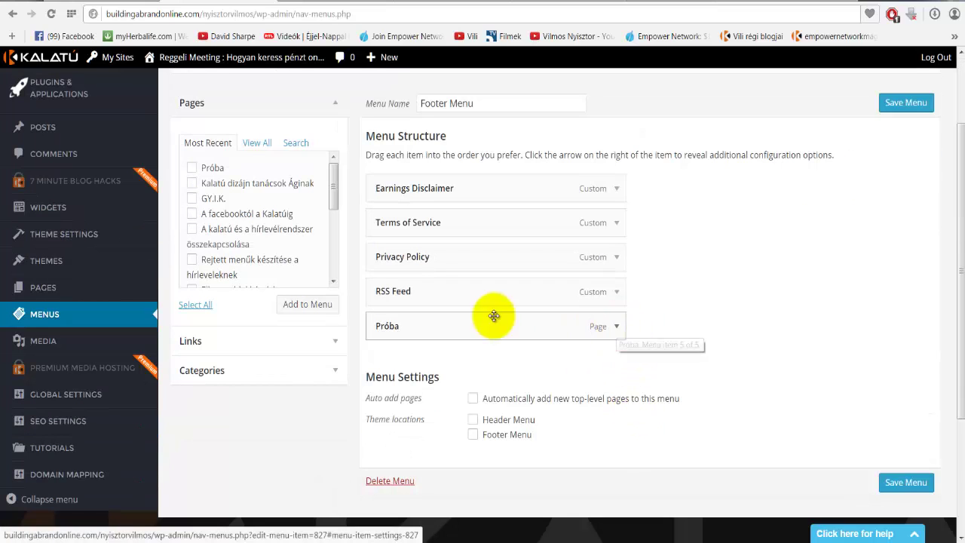
pyautogui.click(617, 329)
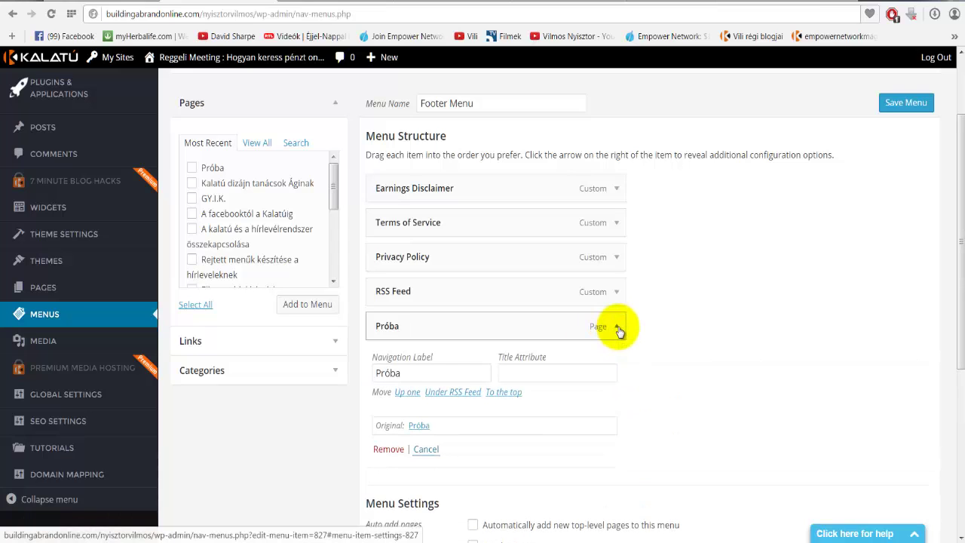
pyautogui.click(388, 450)
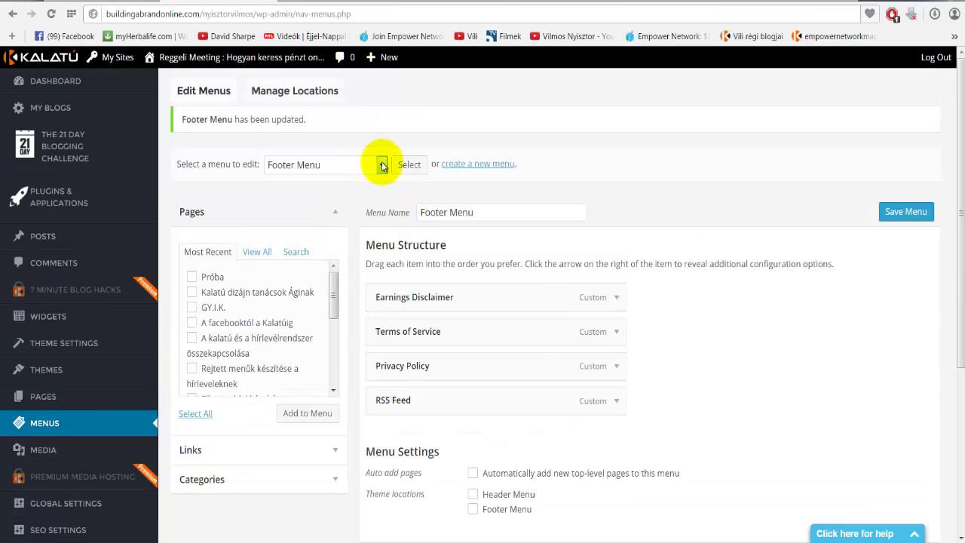
pyautogui.click(382, 167)
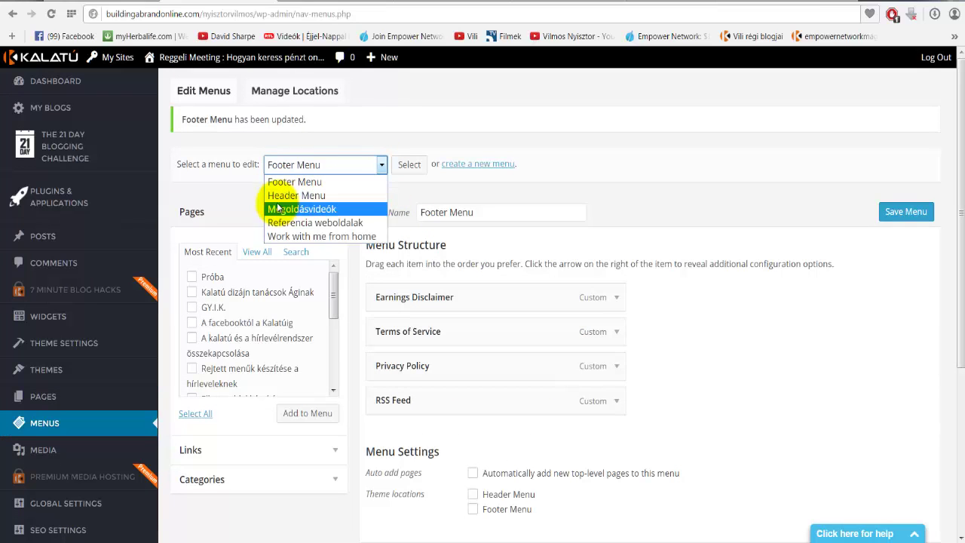
pyautogui.click(300, 197)
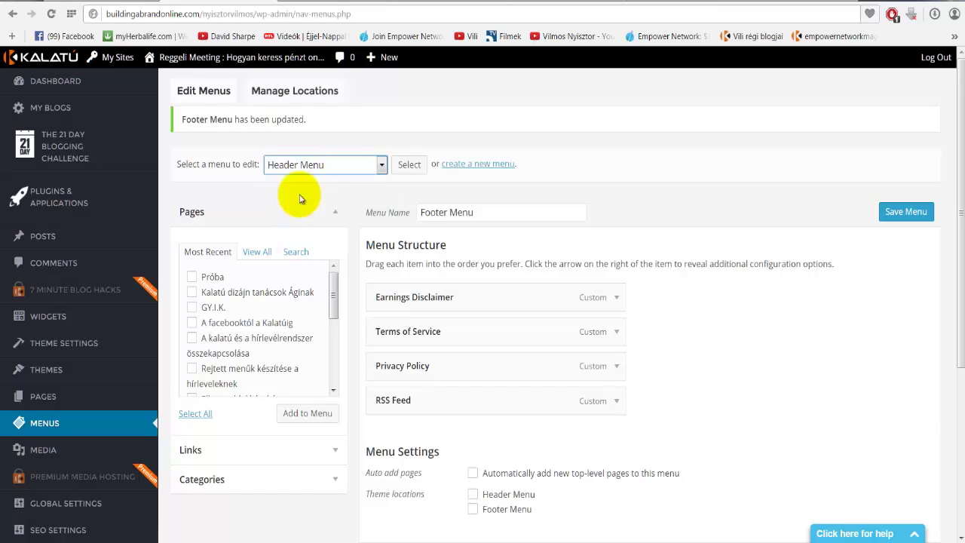
pyautogui.click(410, 165)
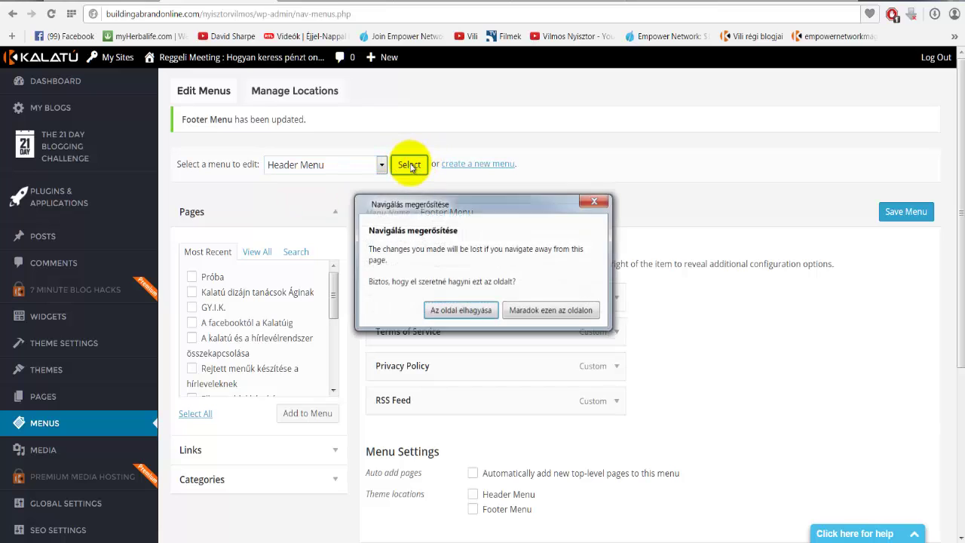
pyautogui.click(594, 204)
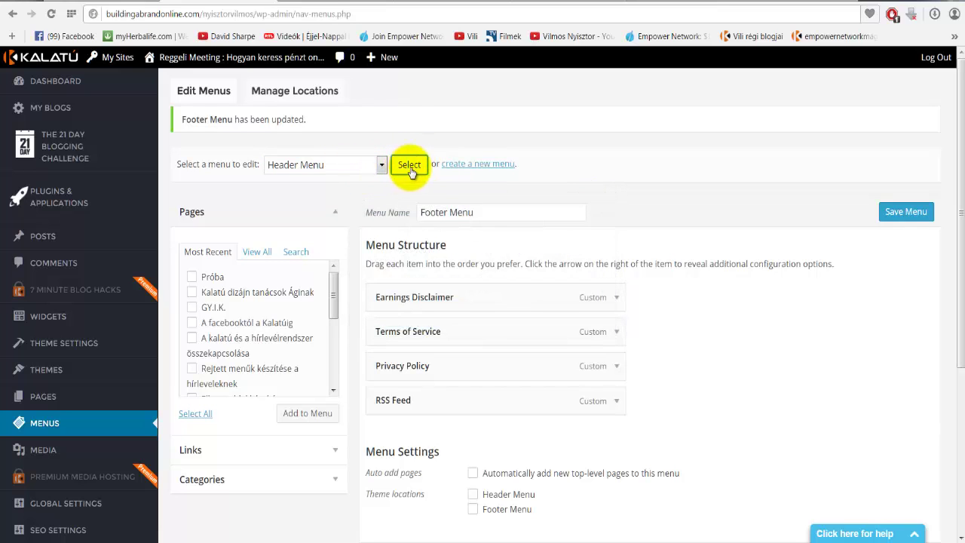
pyautogui.click(412, 167)
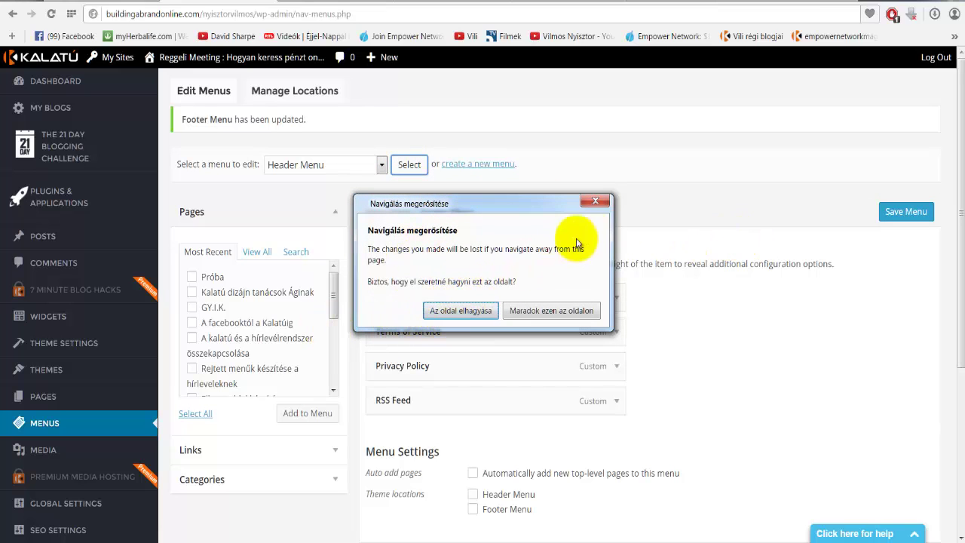
pyautogui.click(594, 202)
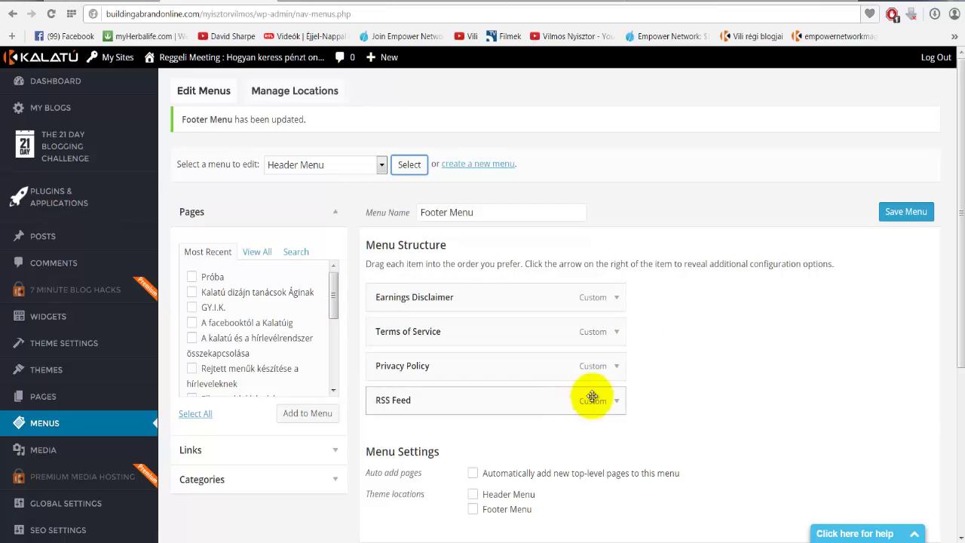
# Save the Footer Menu and load the Header Menu for editing
pyautogui.click(906, 215)
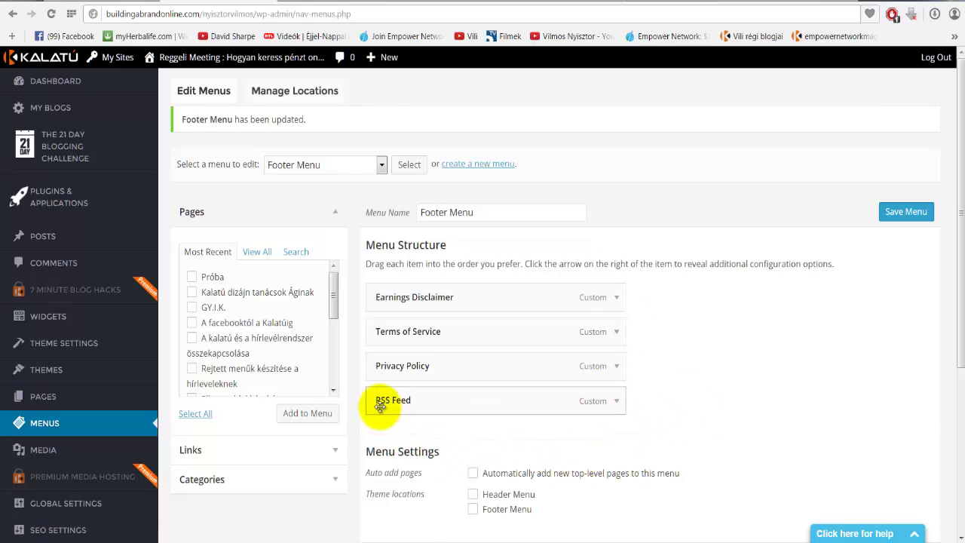
pyautogui.click(899, 217)
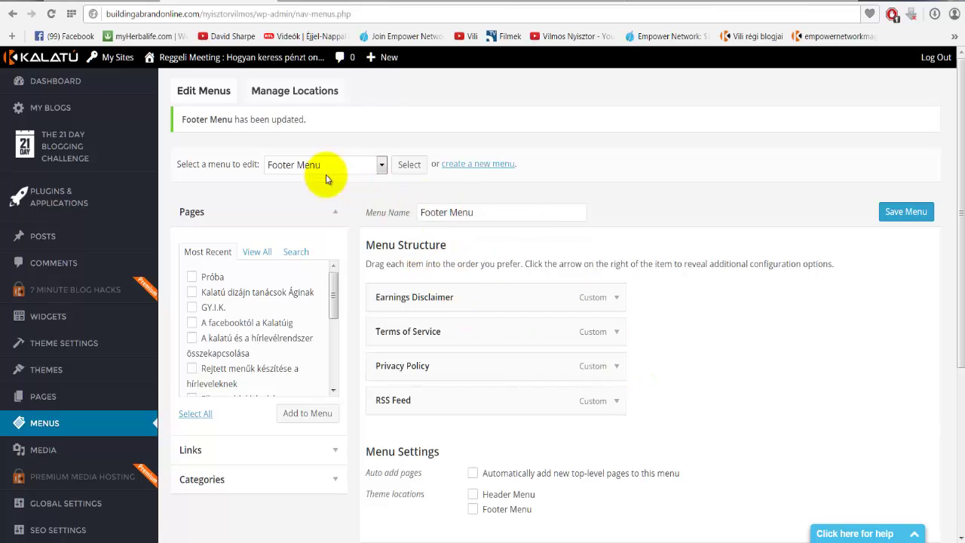
pyautogui.click(382, 165)
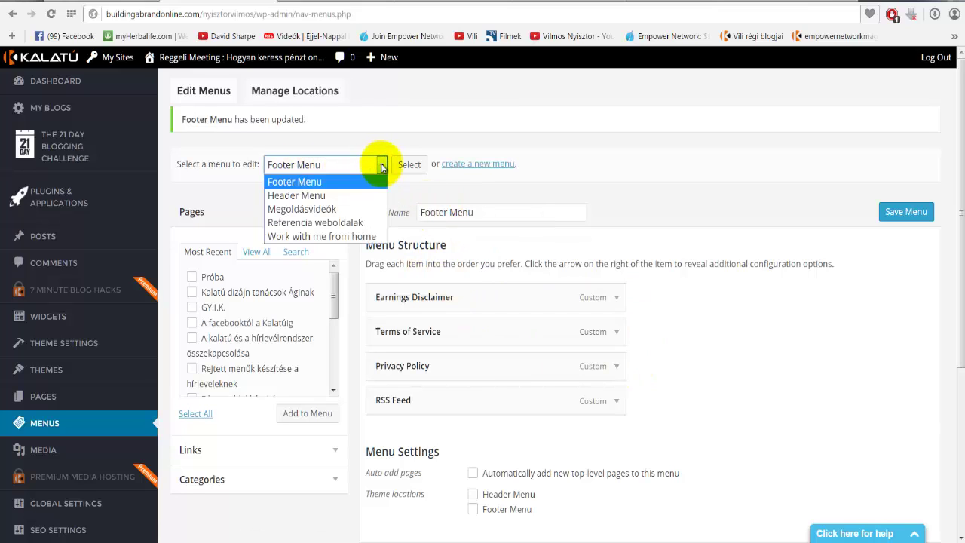
pyautogui.click(297, 182)
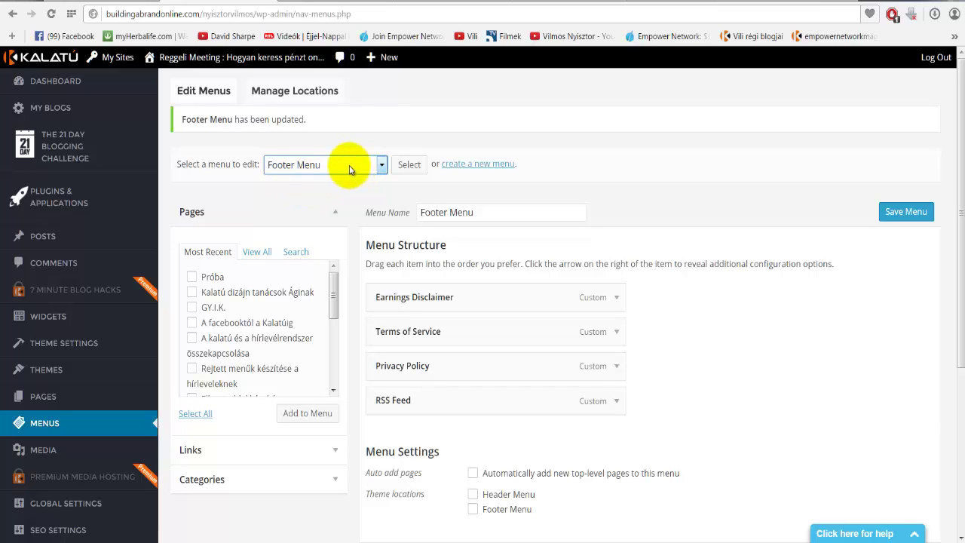
pyautogui.click(407, 167)
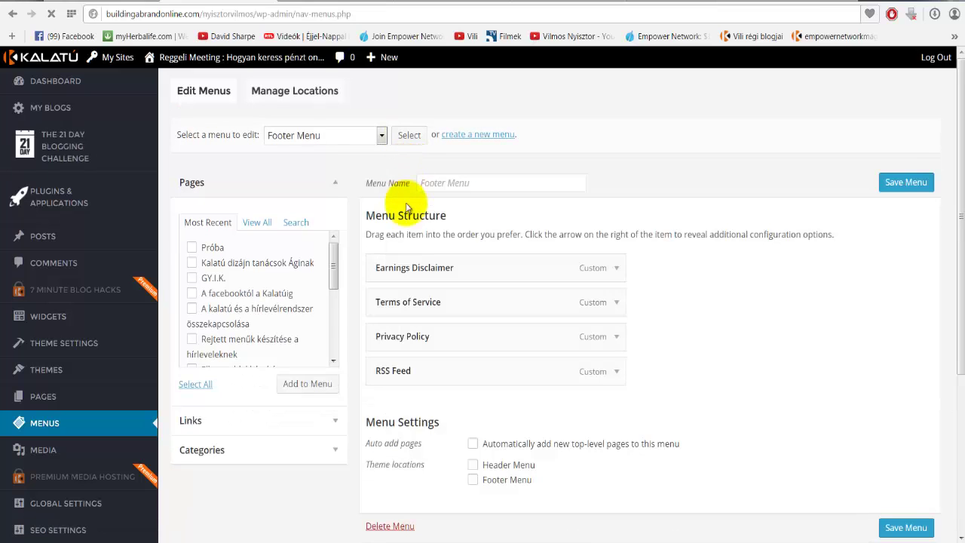
pyautogui.click(382, 138)
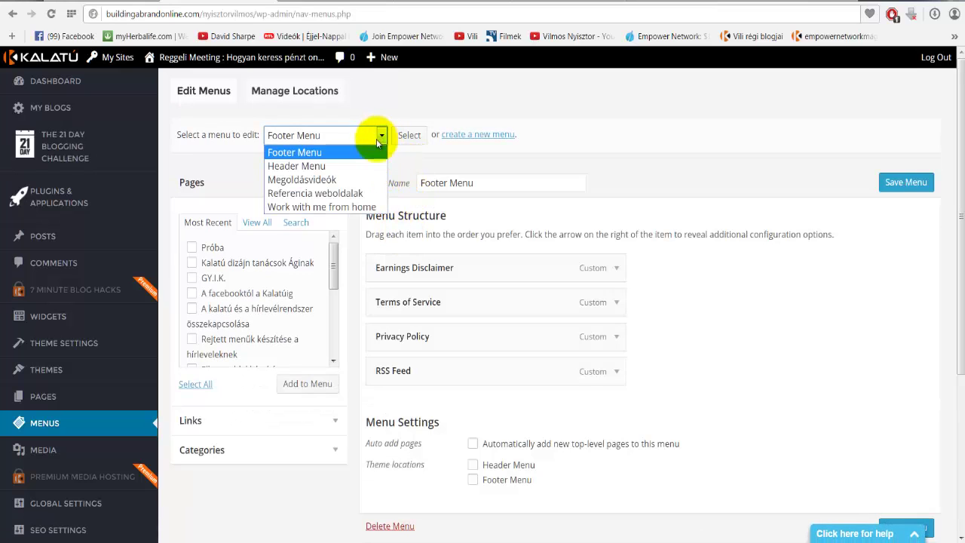
pyautogui.click(348, 166)
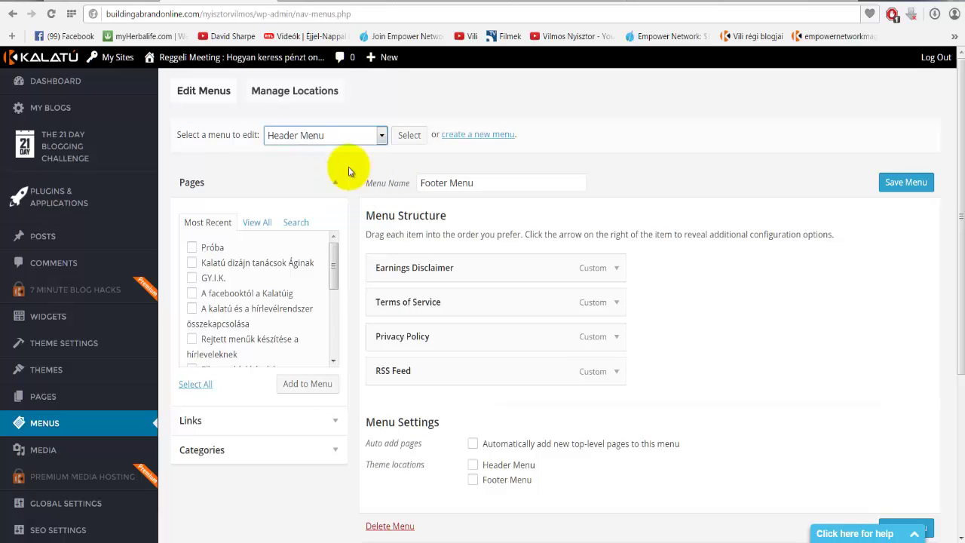
pyautogui.click(414, 136)
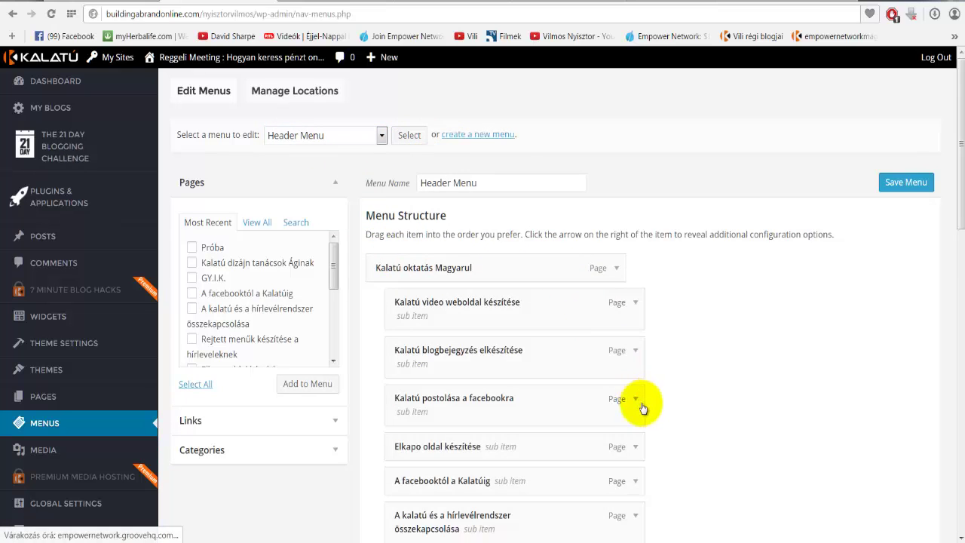
# Add the recently published Próba page to the end of the Header Menu structure
pyautogui.scroll(-6, 640, 407)
pyautogui.scroll(-1, 641, 417)
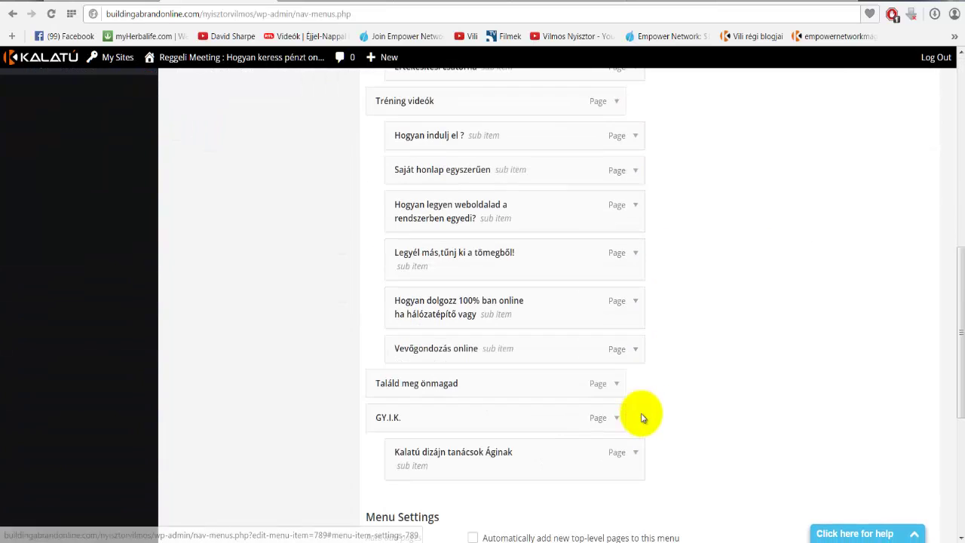
pyautogui.scroll(3, 641, 417)
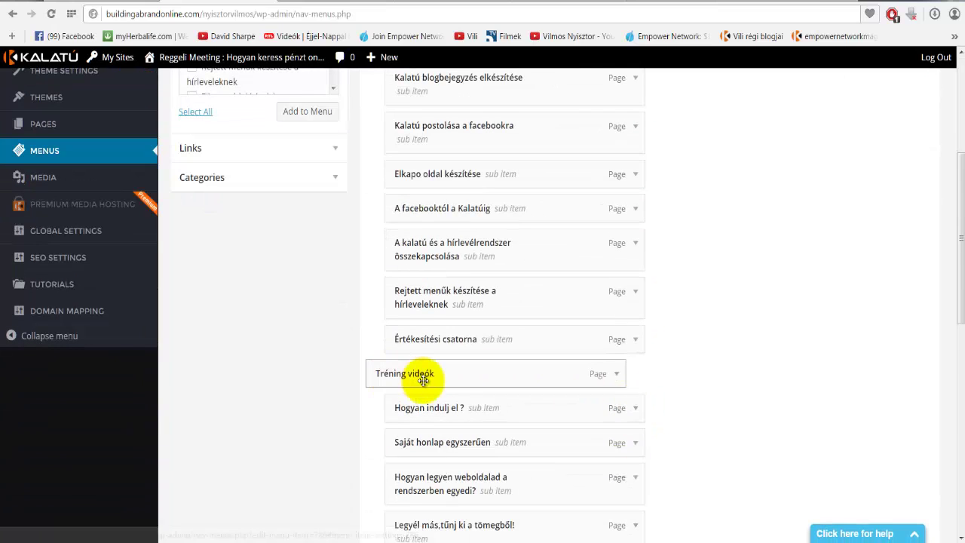
pyautogui.scroll(4, 553, 370)
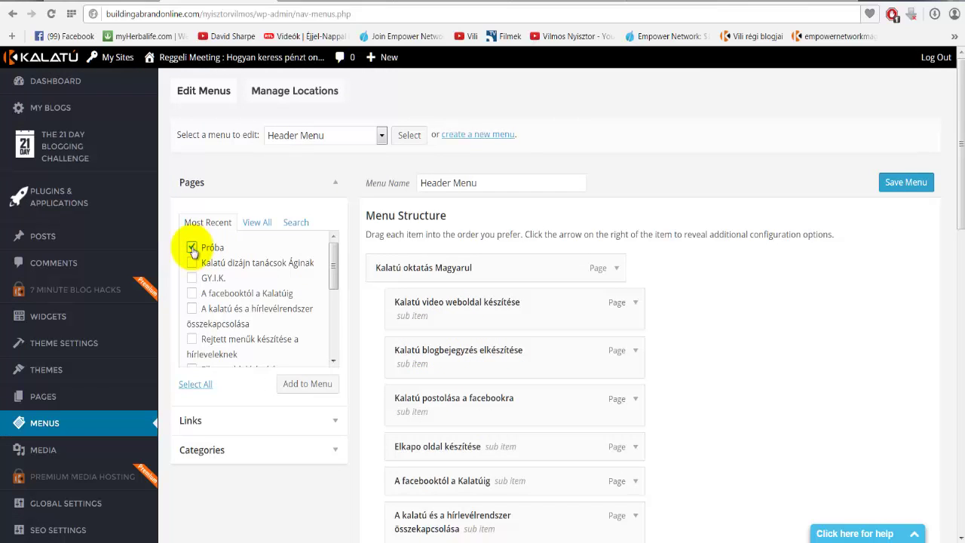
pyautogui.click(296, 387)
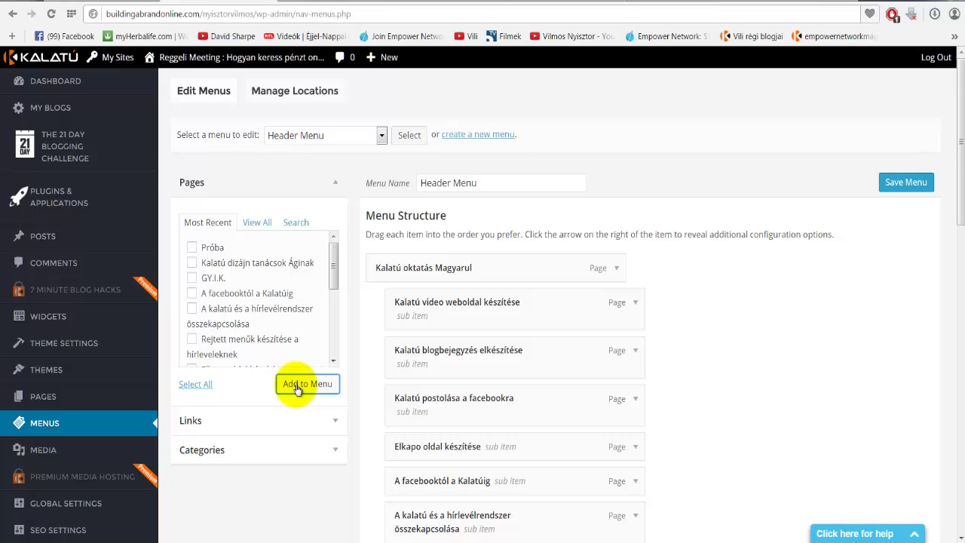
pyautogui.scroll(-10, 398, 384)
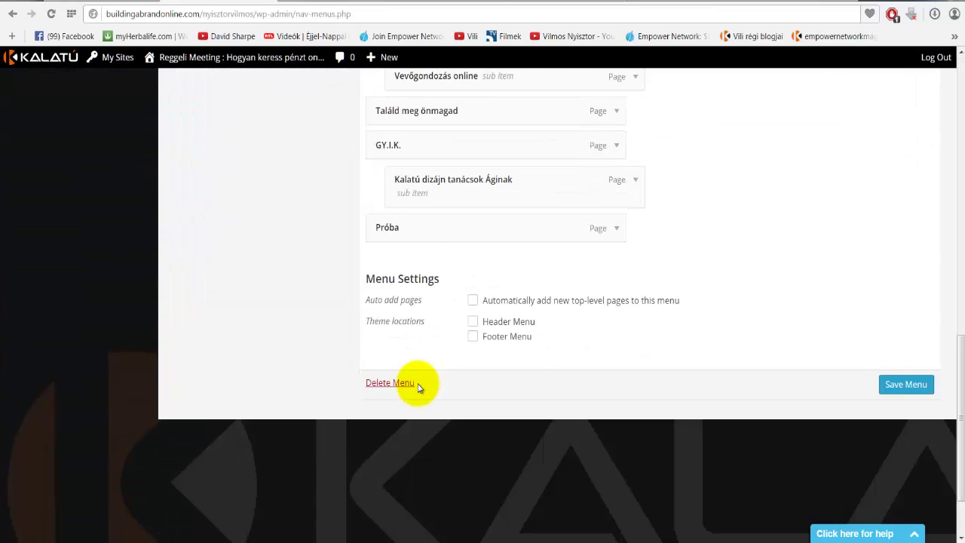
# Move the "Hogyan indulj el ?" sub item below "Saját honlap egyszerűen" within the Tréning videók group
pyautogui.scroll(2, 415, 362)
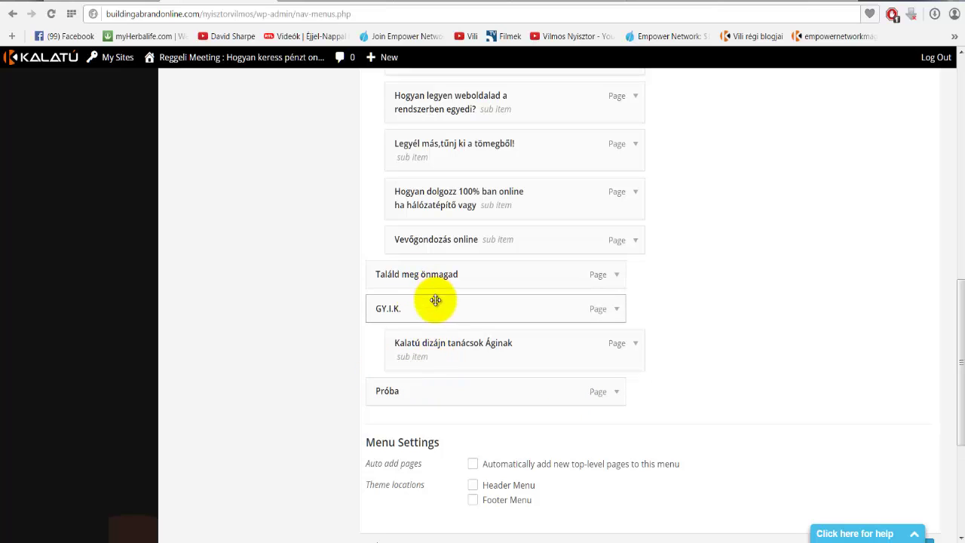
pyautogui.scroll(3, 407, 273)
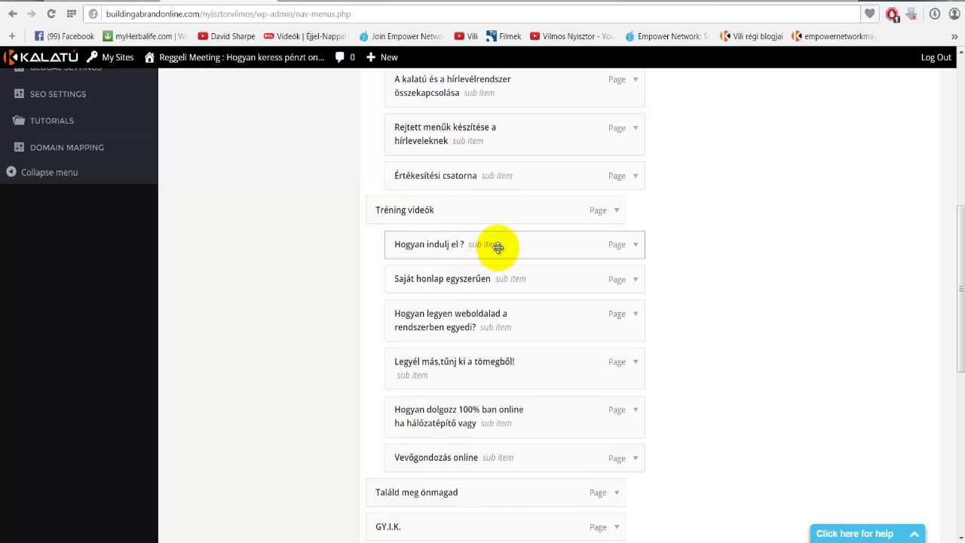
pyautogui.moveTo(497, 247); pyautogui.dragTo(348, 248)
pyautogui.moveTo(465, 250); pyautogui.dragTo(339, 255)
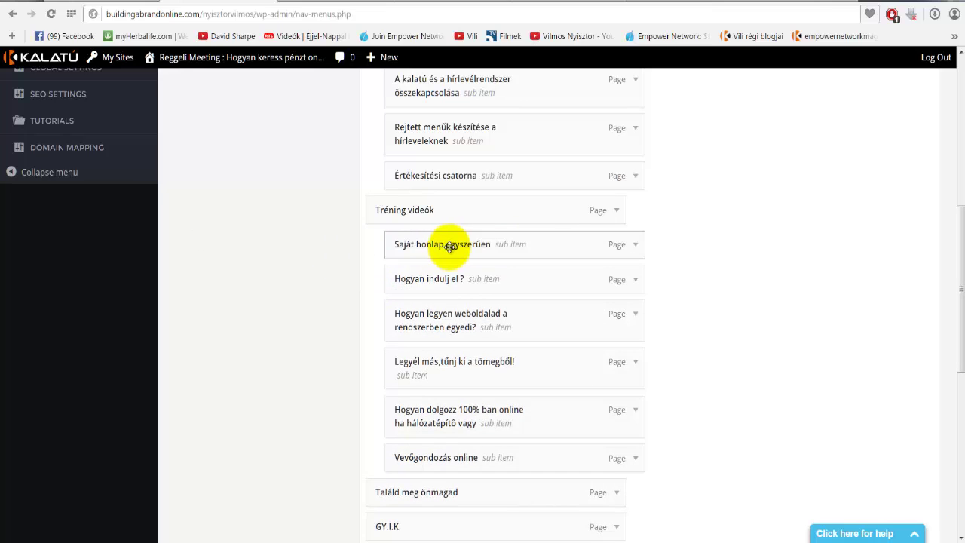
pyautogui.moveTo(431, 243); pyautogui.dragTo(331, 252)
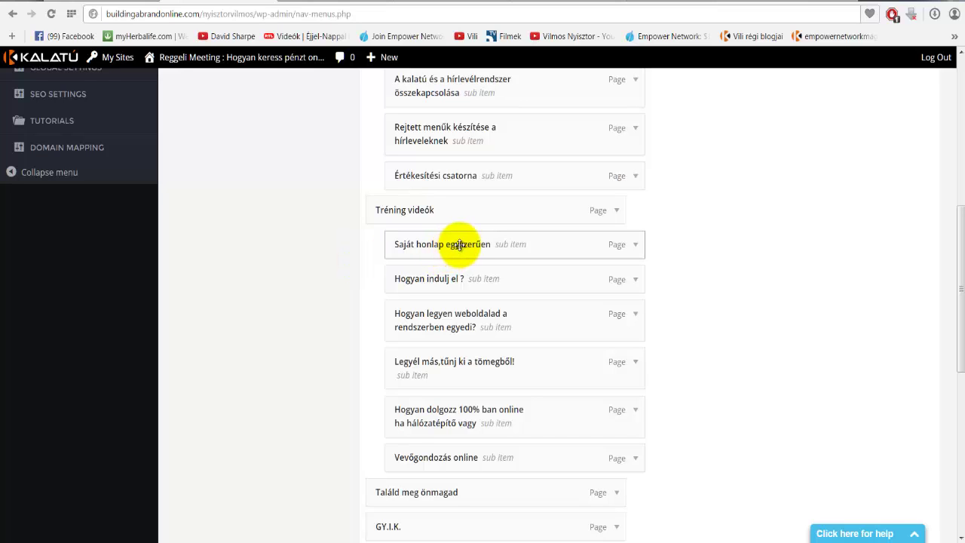
# Nest the Próba item under GY.I.K. as its last sub item
pyautogui.scroll(-5, 468, 317)
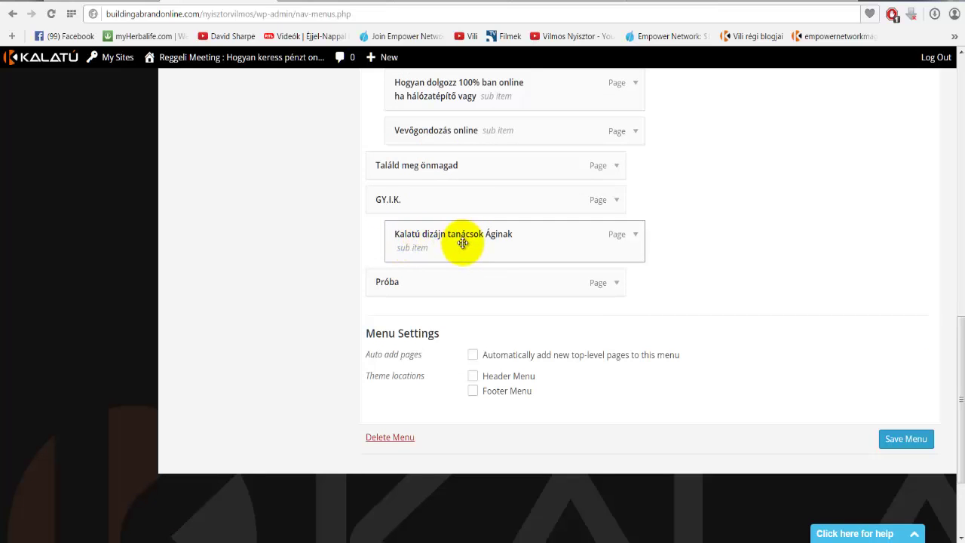
pyautogui.scroll(2, 422, 247)
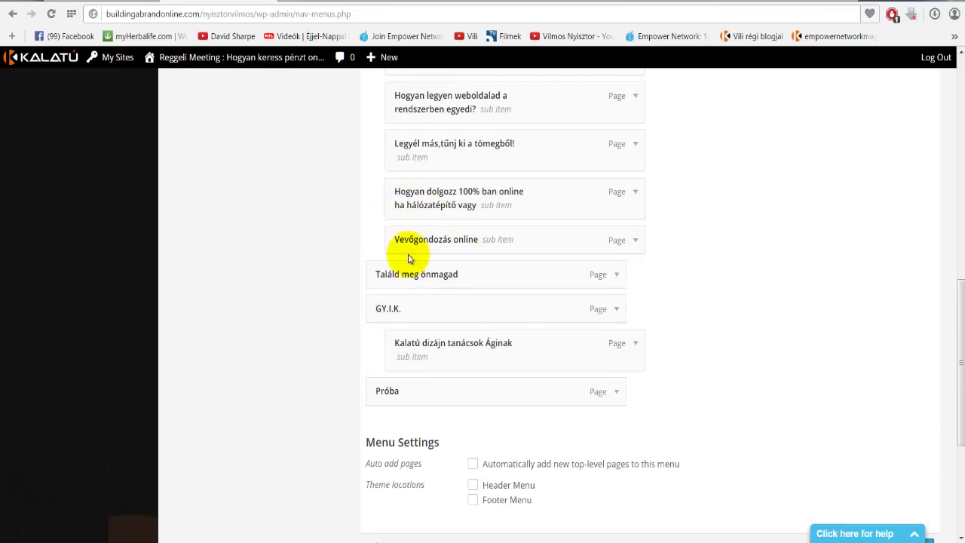
pyautogui.scroll(-1, 387, 315)
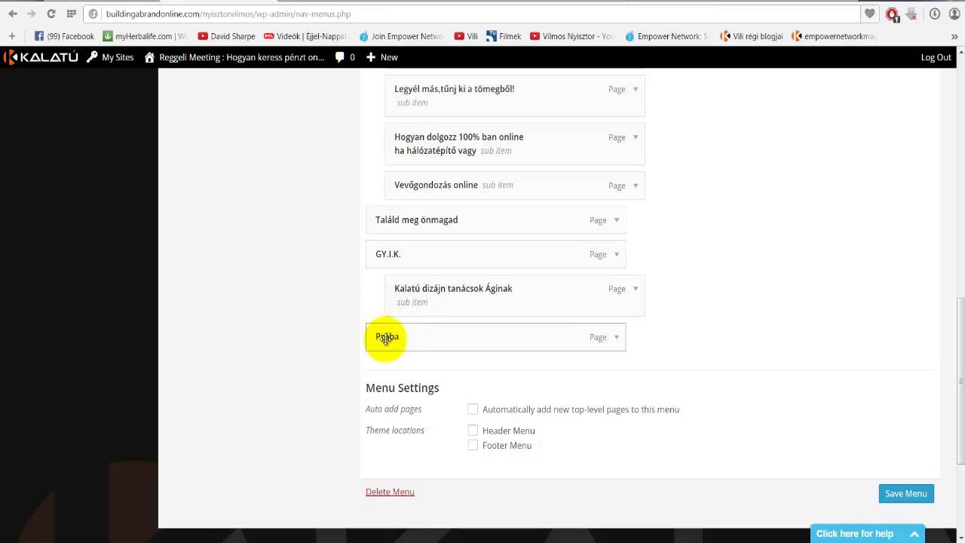
pyautogui.moveTo(386, 338); pyautogui.dragTo(467, 341)
pyautogui.moveTo(501, 341); pyautogui.dragTo(500, 338)
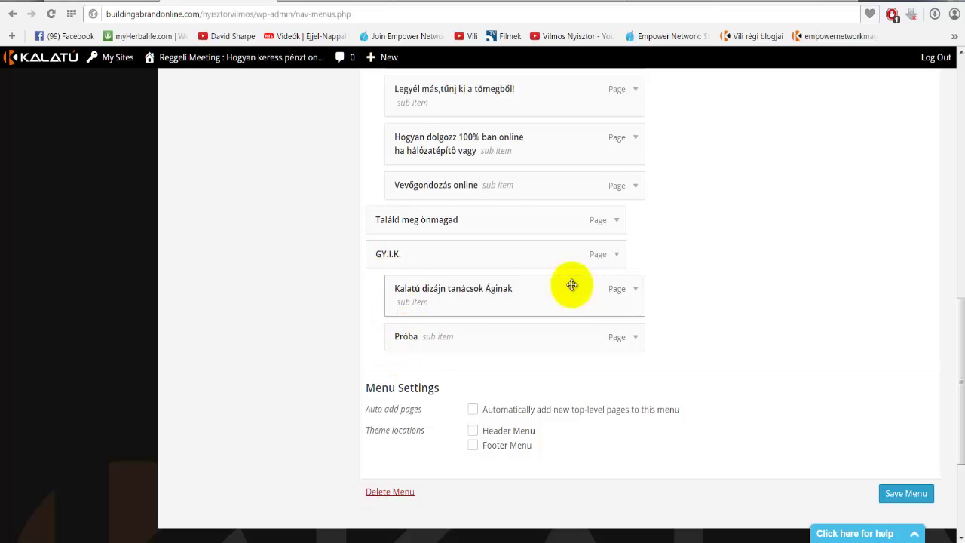
# Move Próba into the Tréning videók group as a sub item directly after Vevőgondozás online, at the same level
pyautogui.scroll(3, 588, 294)
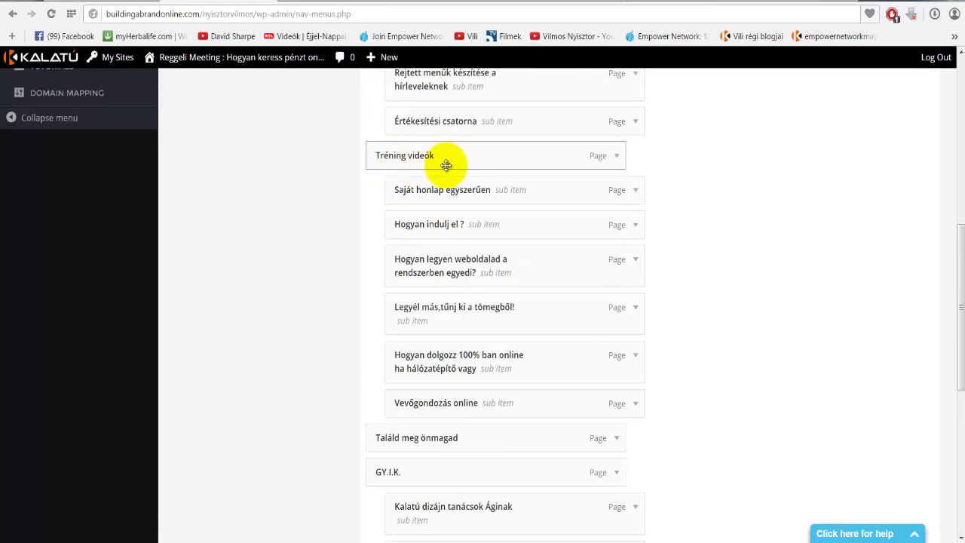
pyautogui.scroll(-2, 663, 297)
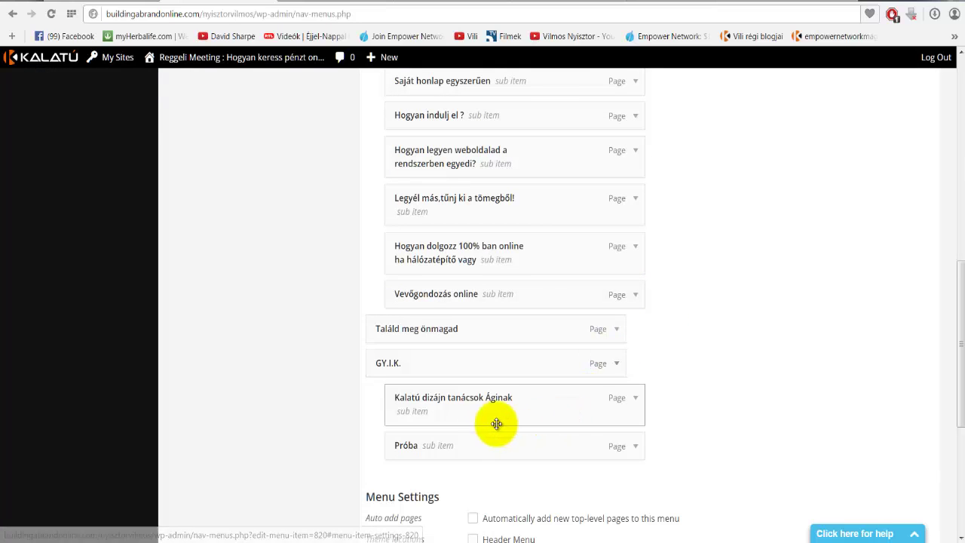
pyautogui.moveTo(420, 453); pyautogui.dragTo(416, 326)
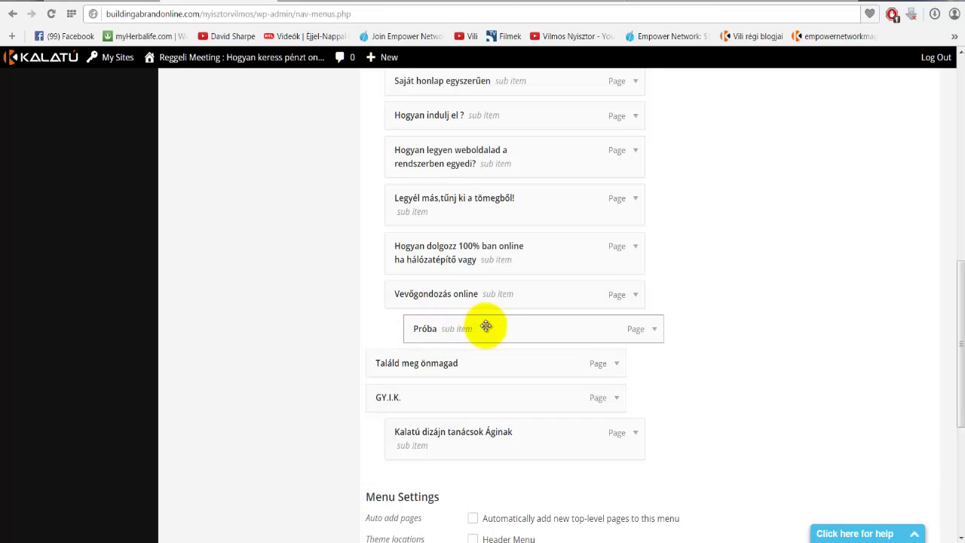
pyautogui.moveTo(491, 327); pyautogui.dragTo(532, 327)
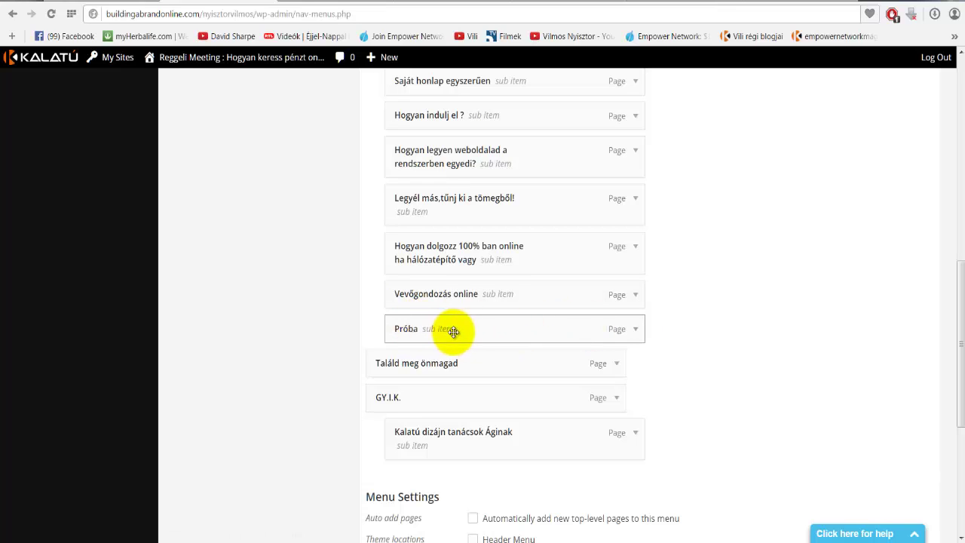
pyautogui.scroll(1, 542, 345)
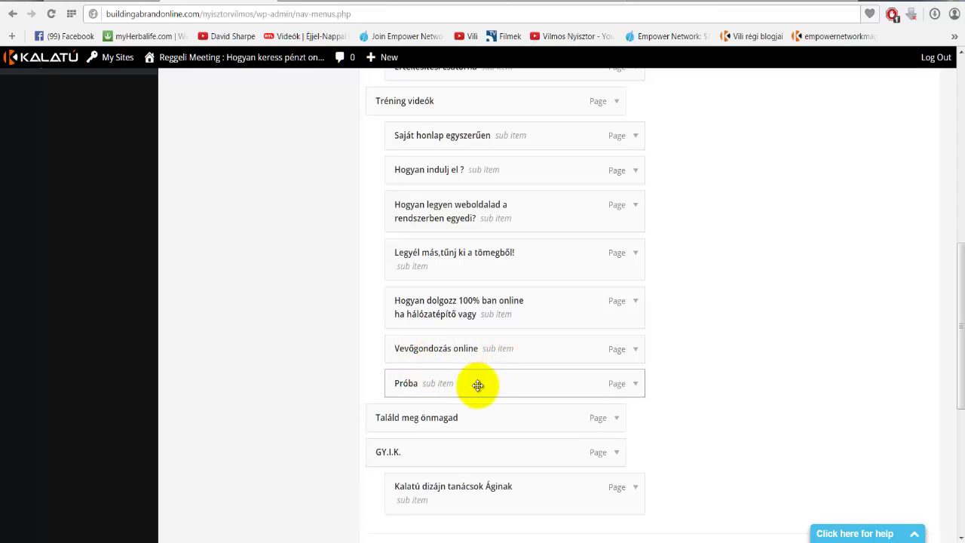
# Try Próba nested under Vevőgondozás online and at top level, ending with it as a direct sub item of Tréning videók
pyautogui.moveTo(478, 385); pyautogui.dragTo(597, 385)
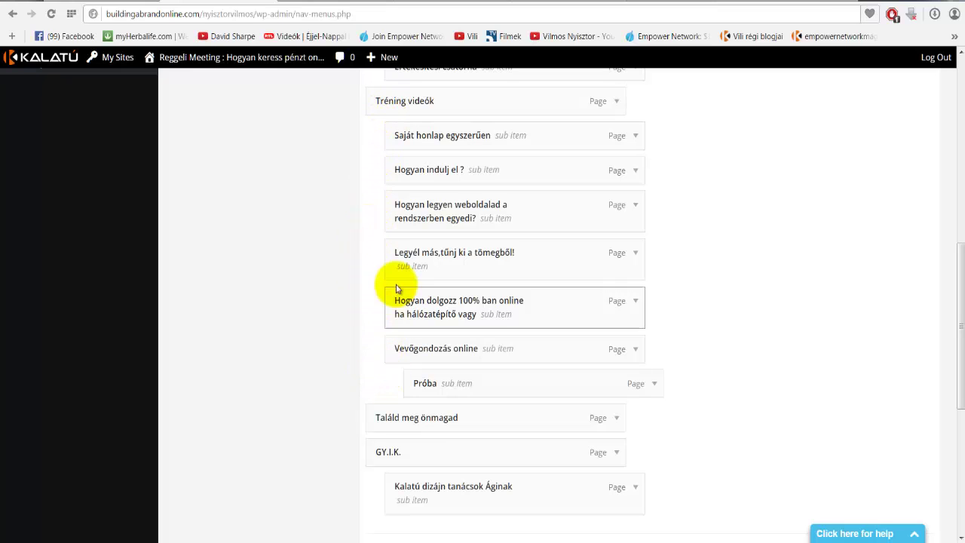
pyautogui.moveTo(456, 387); pyautogui.dragTo(418, 383)
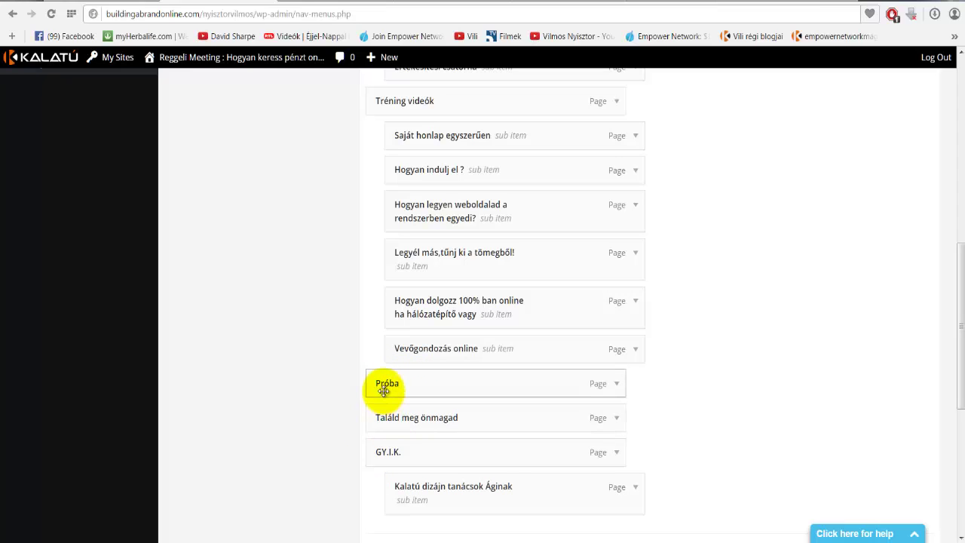
pyautogui.moveTo(381, 386); pyautogui.dragTo(400, 385)
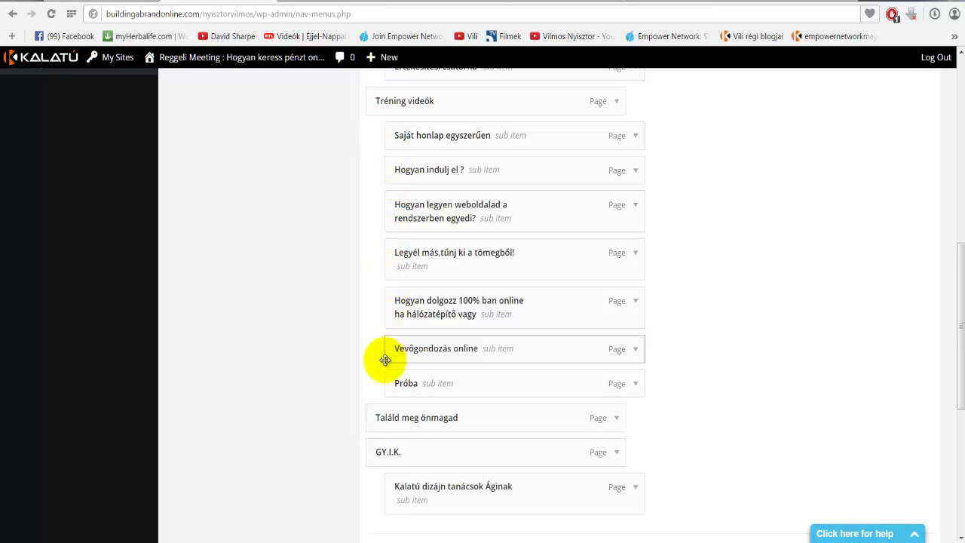
# Move Próba to the end of the Kalatú oktatás Magyarul group as a sub item after Értékesítési csatorna and save the Header Menu
pyautogui.scroll(2, 678, 407)
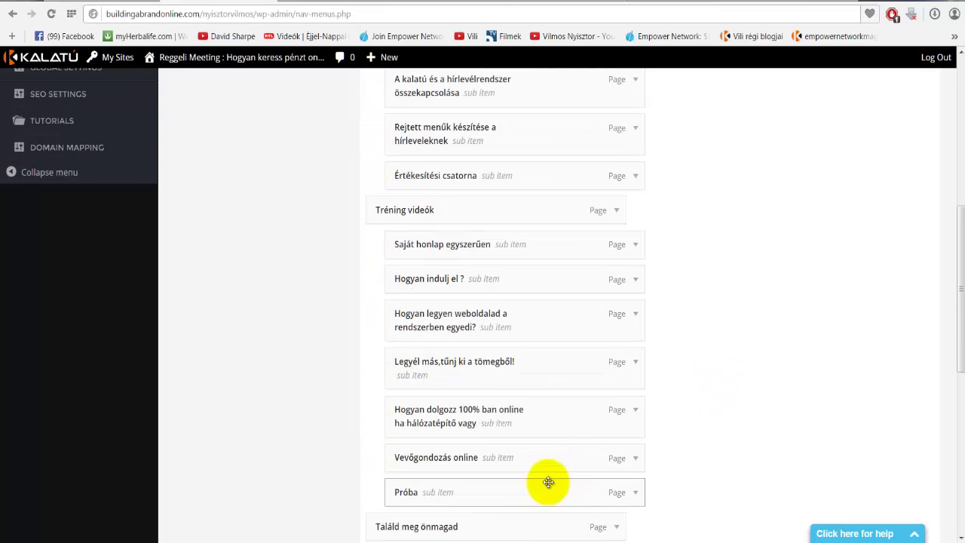
pyautogui.moveTo(548, 482); pyautogui.dragTo(545, 211)
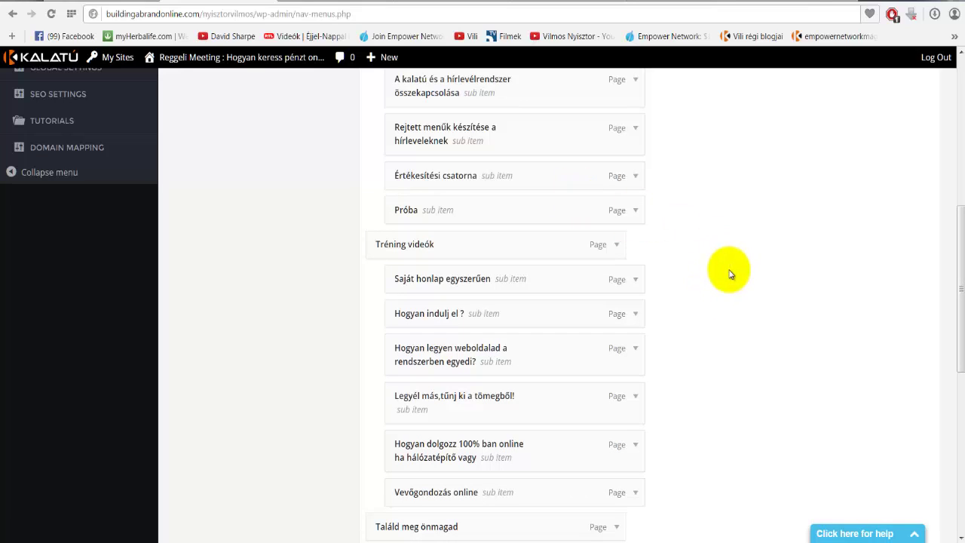
pyautogui.scroll(3, 729, 274)
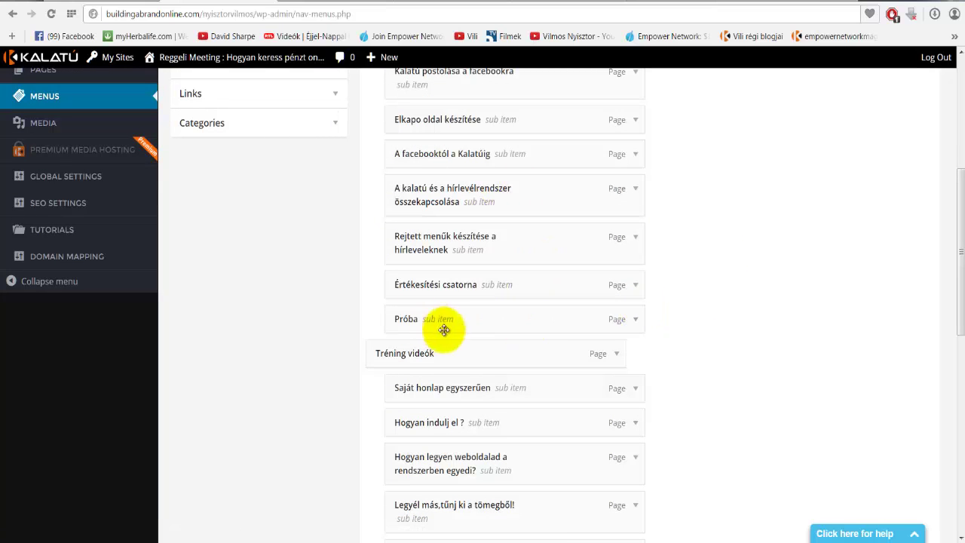
pyautogui.scroll(9, 847, 316)
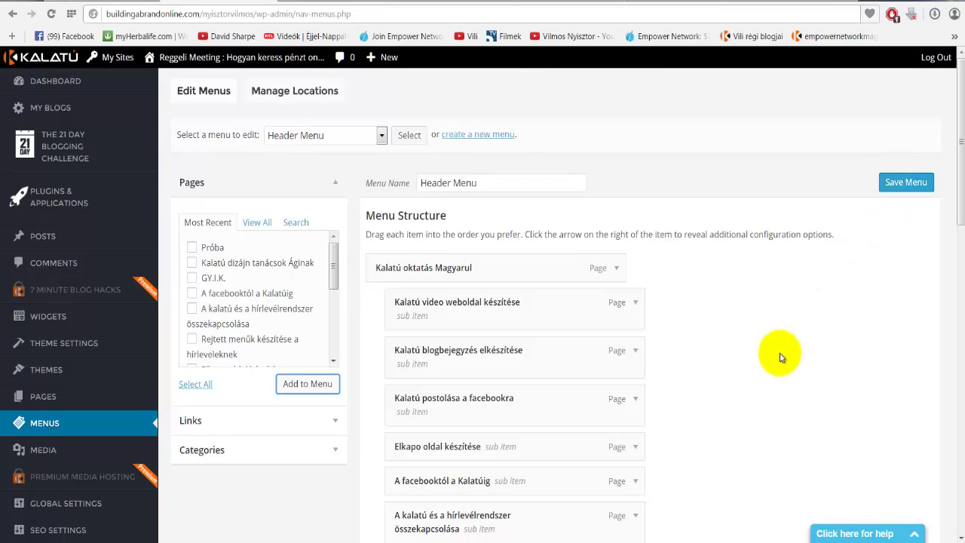
pyautogui.scroll(-5, 867, 241)
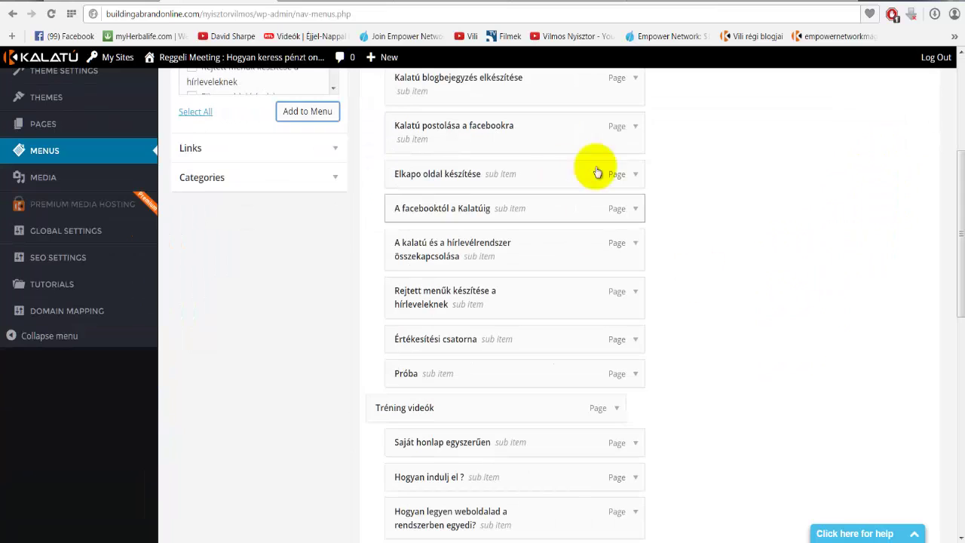
pyautogui.scroll(3, 452, 196)
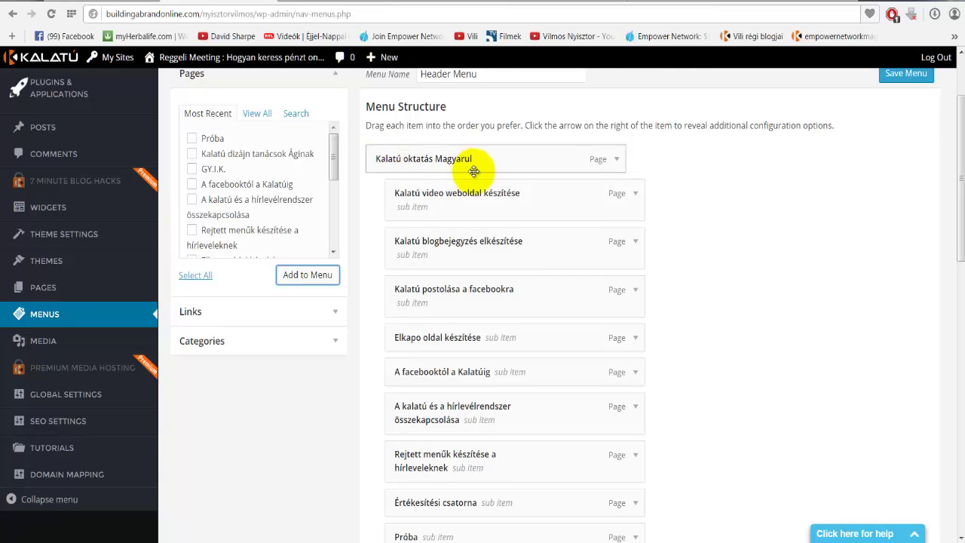
pyautogui.scroll(-4, 473, 172)
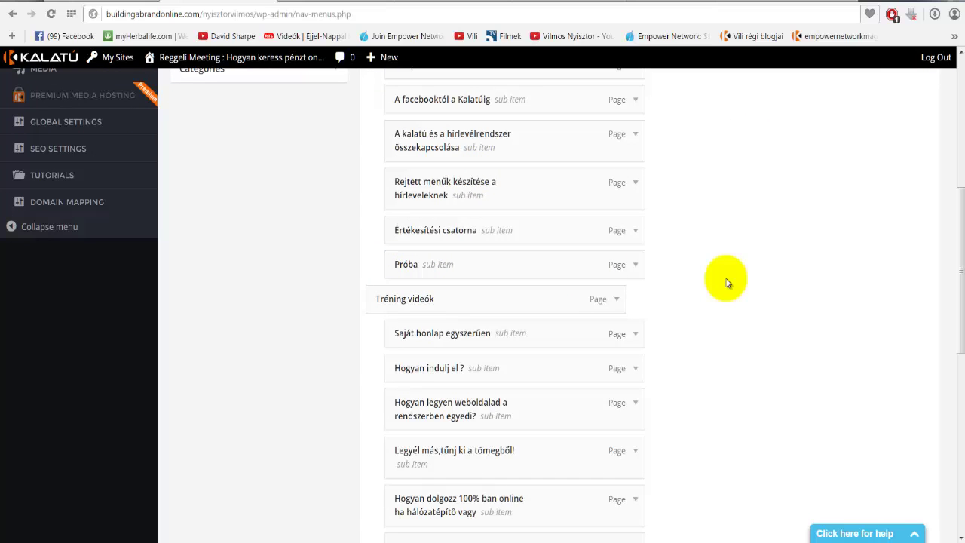
pyautogui.scroll(6, 726, 280)
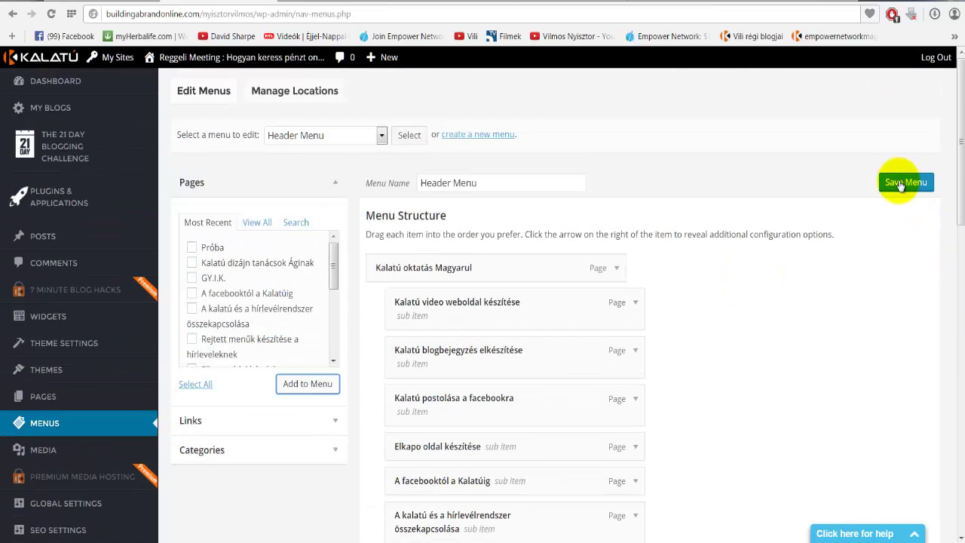
pyautogui.click(900, 183)
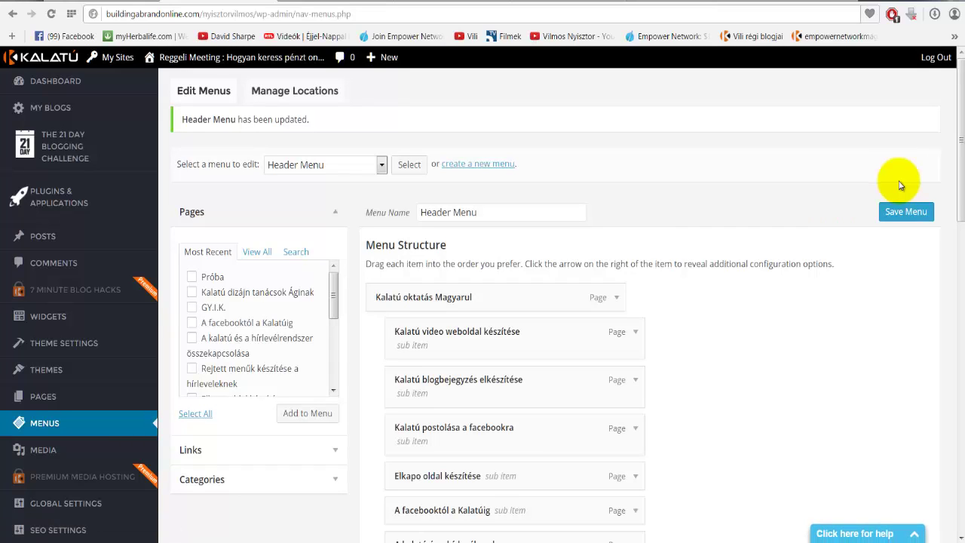
# Visit the live site and open the Próba page from the Kalatú oktatás Magyarul navigation group
pyautogui.moveTo(203, 67)
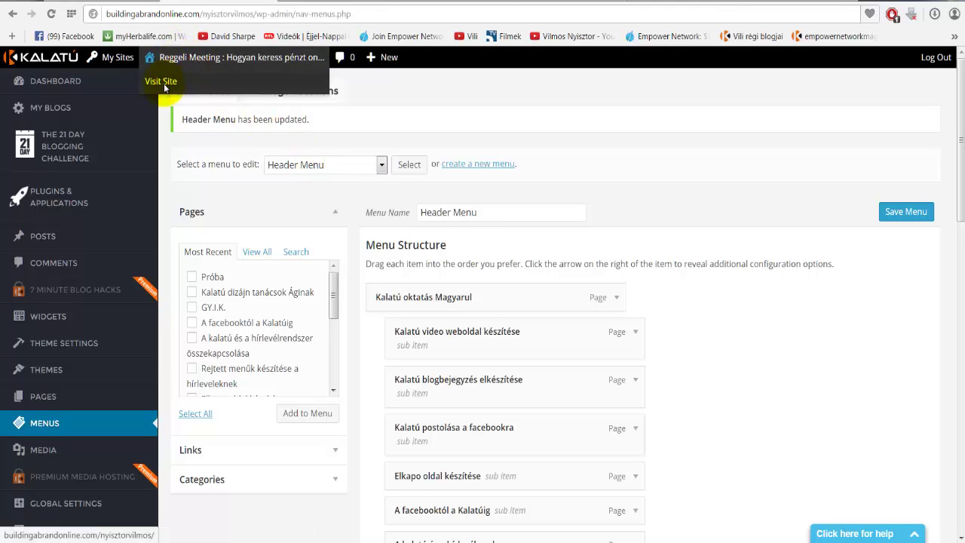
pyautogui.click(163, 83)
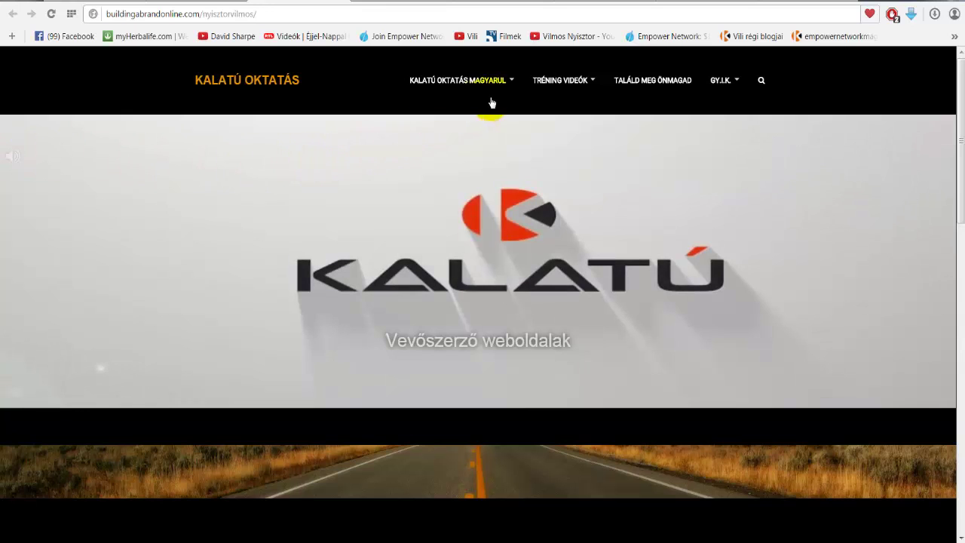
pyautogui.moveTo(490, 99)
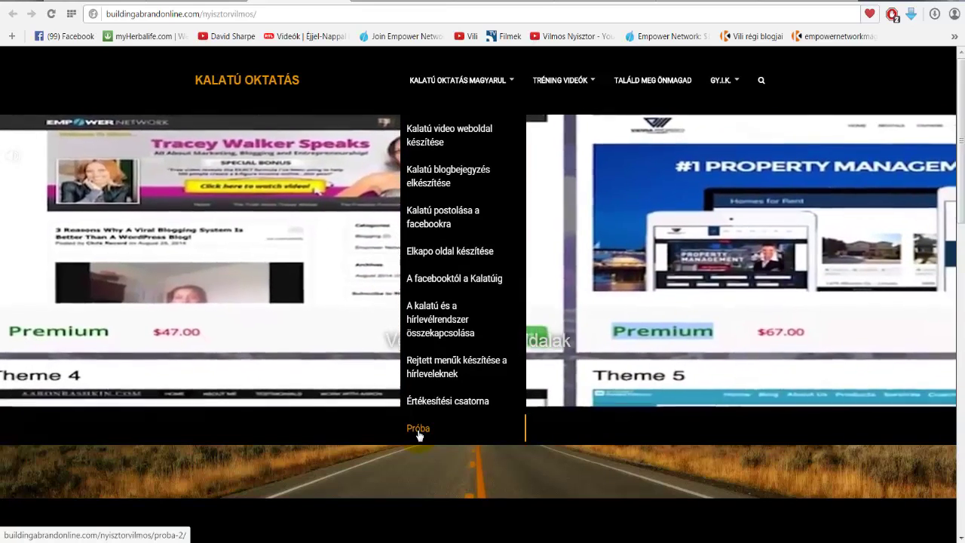
pyautogui.click(418, 430)
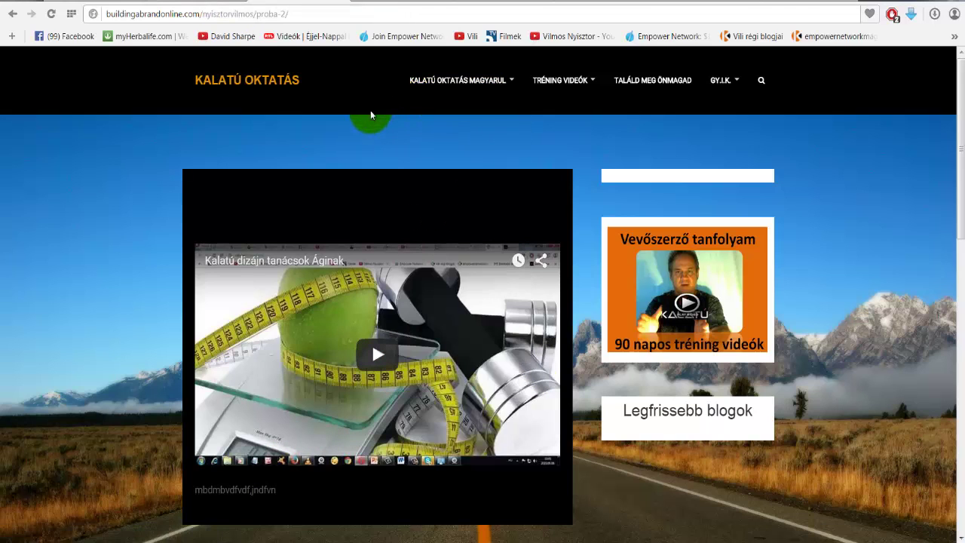
# Examine the live Próba page, including its Kalatú oktatás Magyarul submenu, content, comment section and footer
pyautogui.moveTo(422, 81)
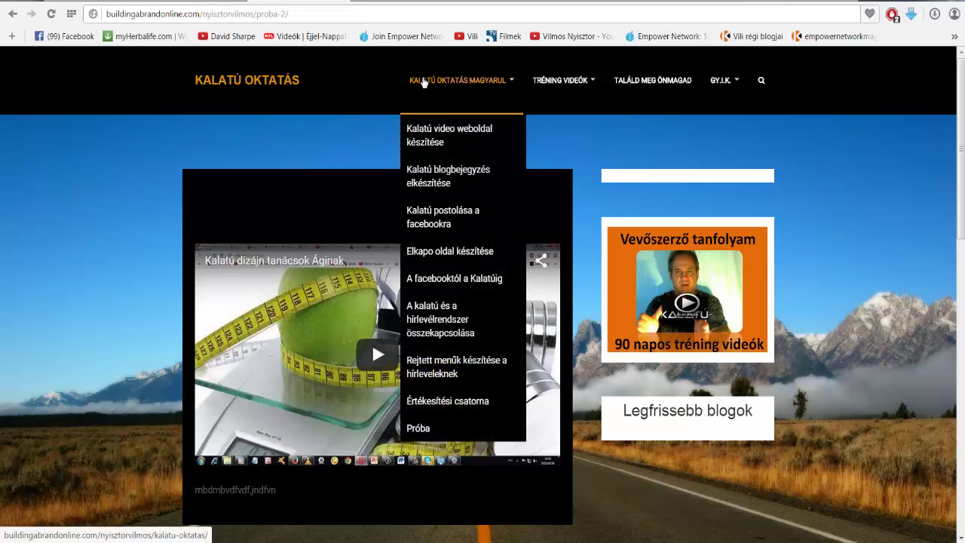
pyautogui.click(359, 109)
pyautogui.moveTo(458, 80)
pyautogui.click(532, 123)
pyautogui.scroll(-10, 533, 123)
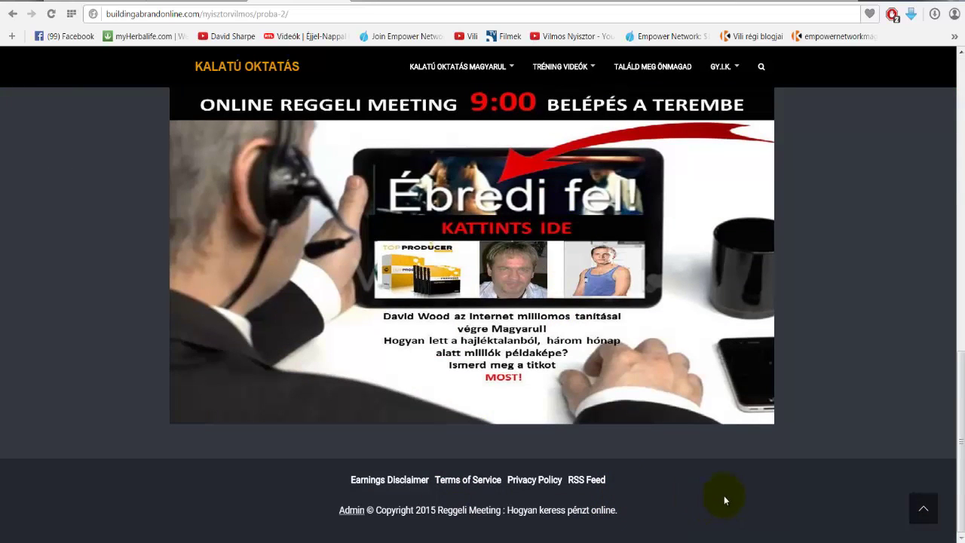
pyautogui.scroll(10, 405, 338)
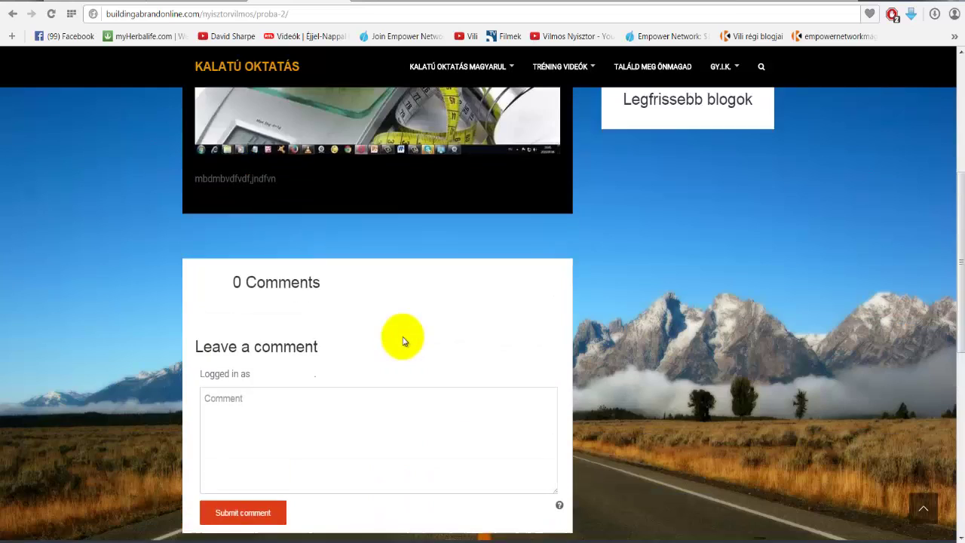